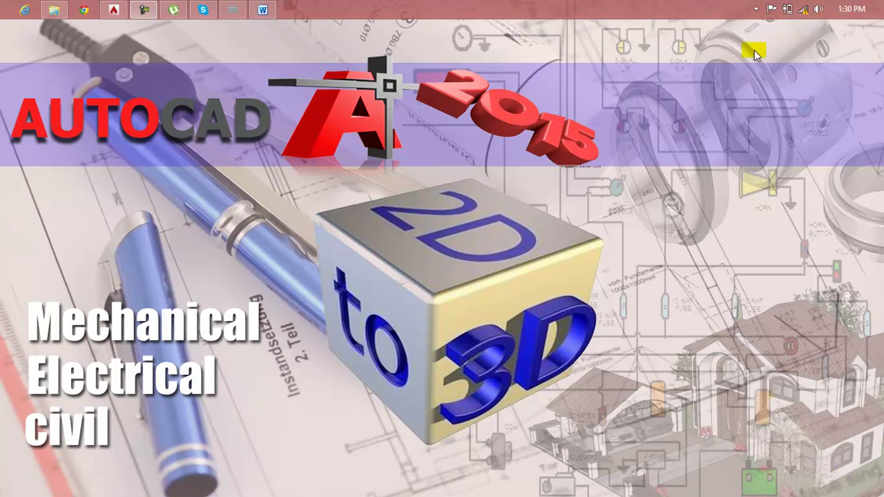
- Open the Lesson 93 Word document from the taskbar
{"action": "left_click", "coordinate": [262, 10]}
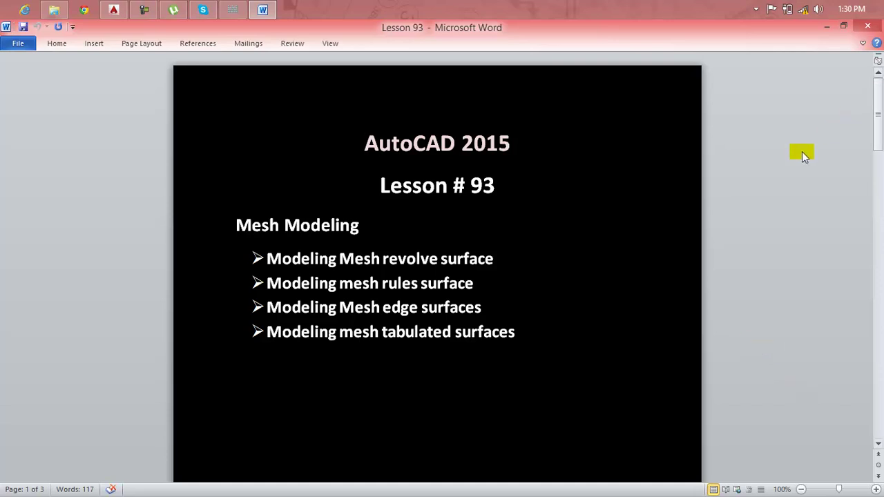
- Minimize the Word window showing the Lesson 93 mesh modeling outline
{"action": "left_click", "coordinate": [826, 25]}
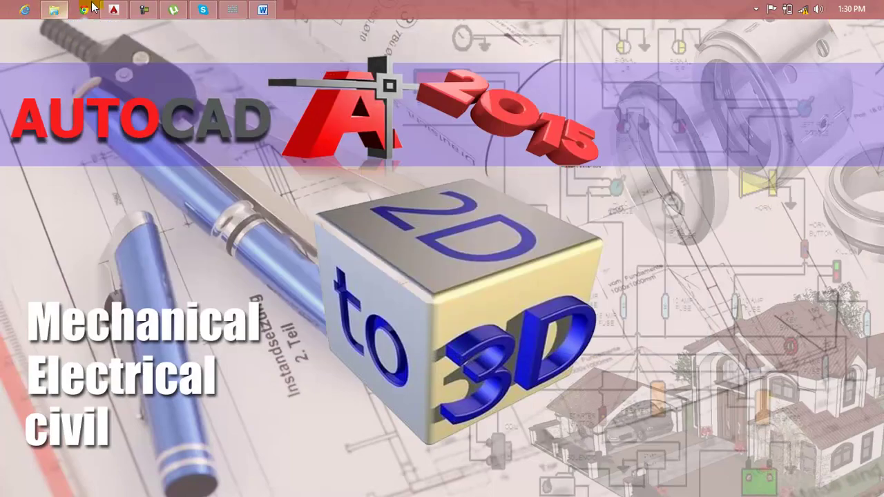
- Switch to AutoCAD's empty Drawing1 and set the view to SW Isometric
{"action": "left_click", "coordinate": [114, 9]}
{"action": "key", "text": "Escape"}
{"action": "key", "text": "Escape"}
{"action": "key", "text": "Escape"}
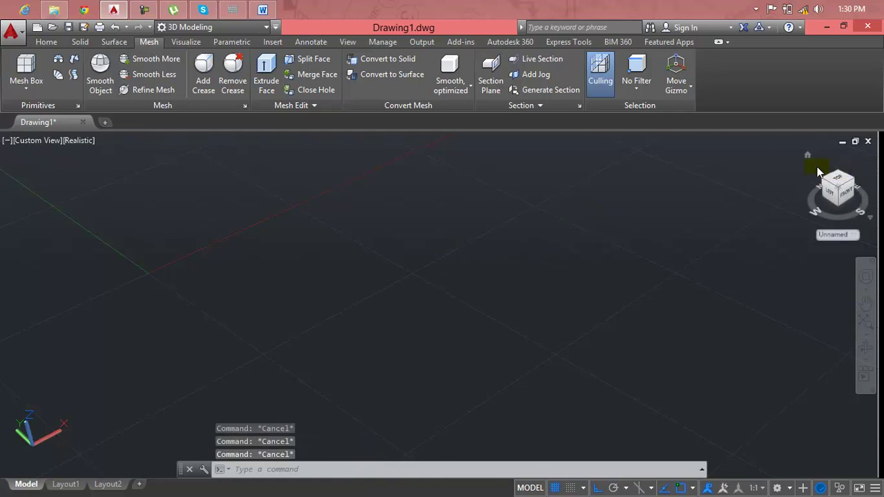
{"action": "left_click", "coordinate": [807, 155]}
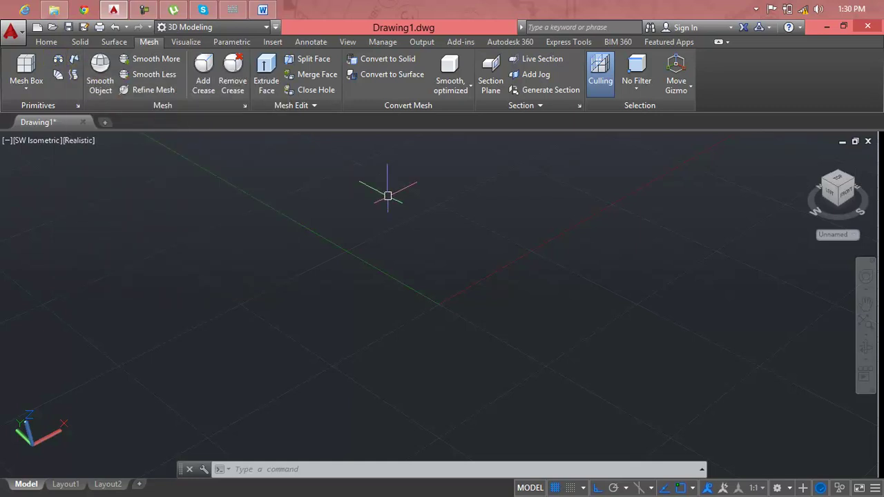
- Draw a single vertical line with the LINE command to serve as the revolve axis
{"action": "key", "text": "Escape"}
{"action": "key", "text": "Escape"}
{"action": "key", "text": "Escape"}
{"action": "type", "text": "l"}
{"action": "key", "text": "Return"}
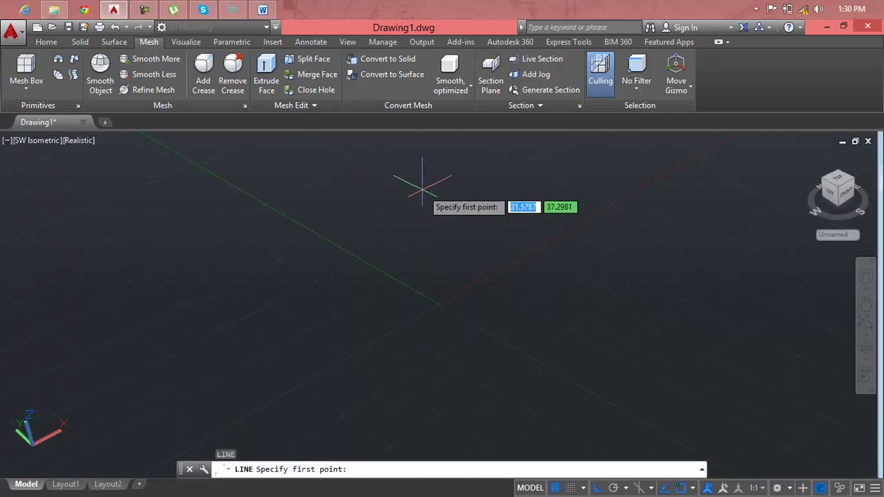
{"action": "left_click", "coordinate": [439, 180]}
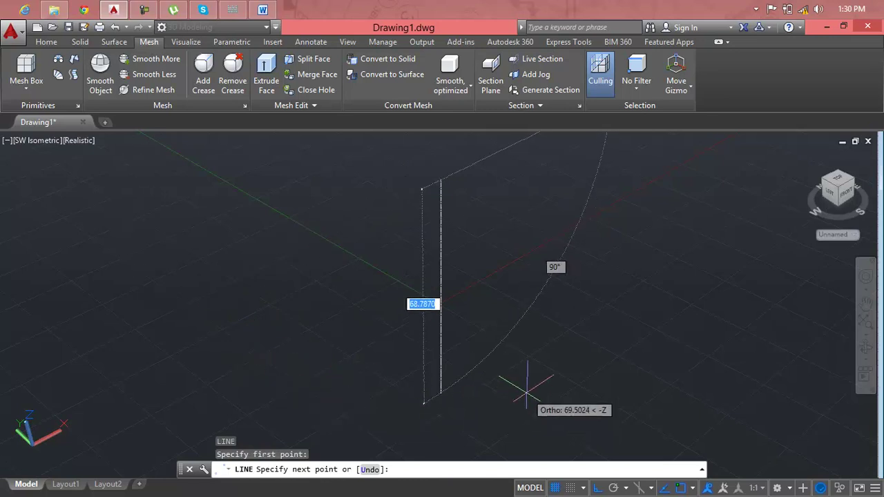
{"action": "middle_click_drag", "start_coordinate": [467, 351], "coordinate": [450, 306]}
{"action": "left_click", "coordinate": [422, 348]}
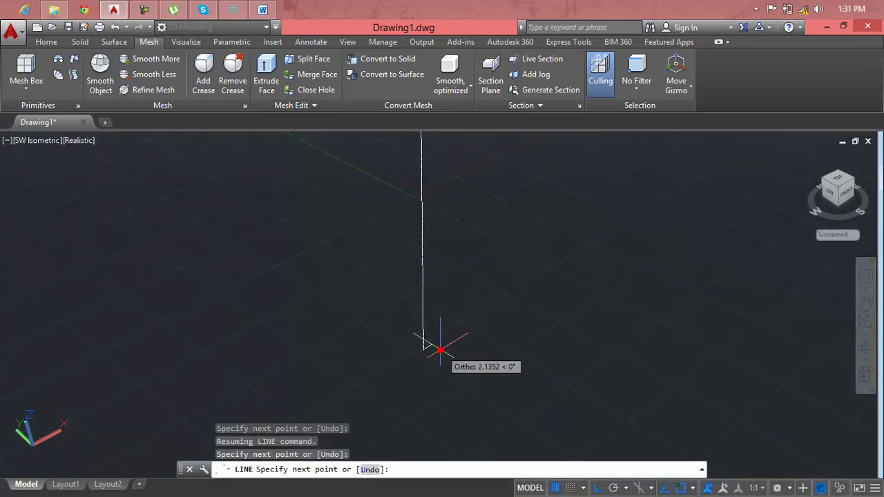
{"action": "middle_click_drag", "start_coordinate": [439, 343], "coordinate": [444, 325]}
{"action": "key", "text": "Escape"}
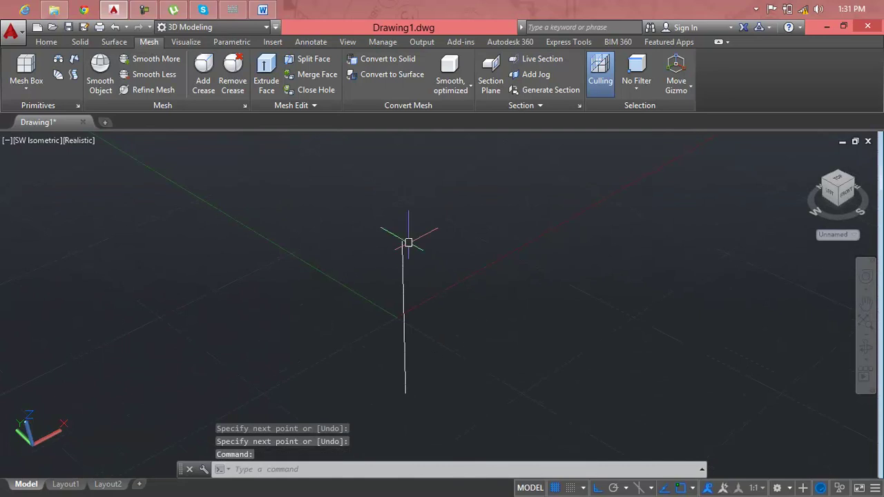
{"action": "key", "text": "Escape"}
{"action": "key", "text": "Escape"}
{"action": "key", "text": "Escape"}
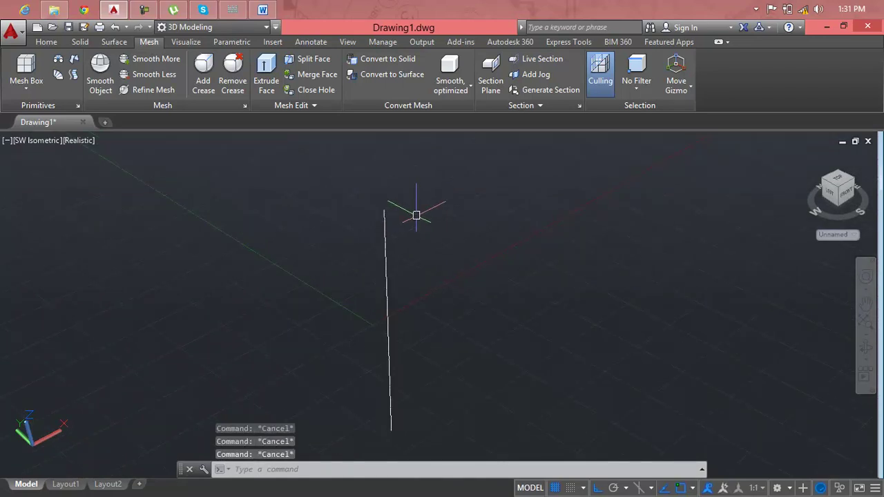
- Start a polyline at the vertical line's top end, with Ortho off and arc mode on
{"action": "type", "text": "pl"}
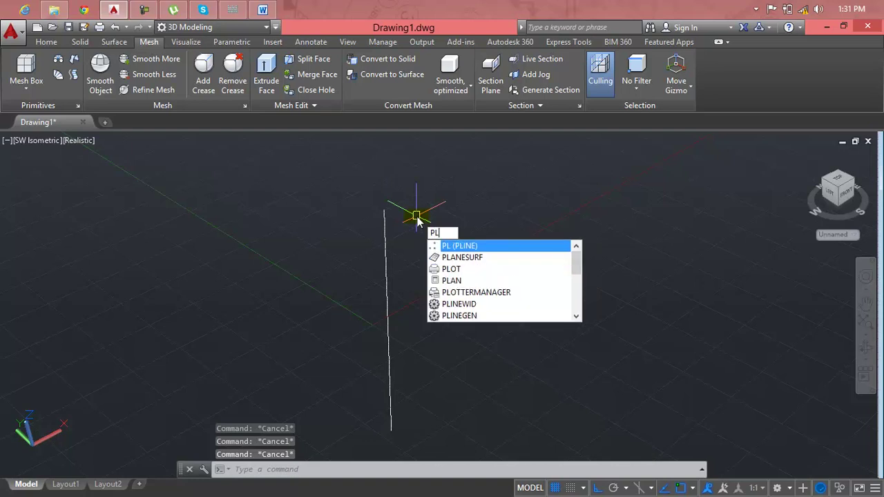
{"action": "key", "text": "Return"}
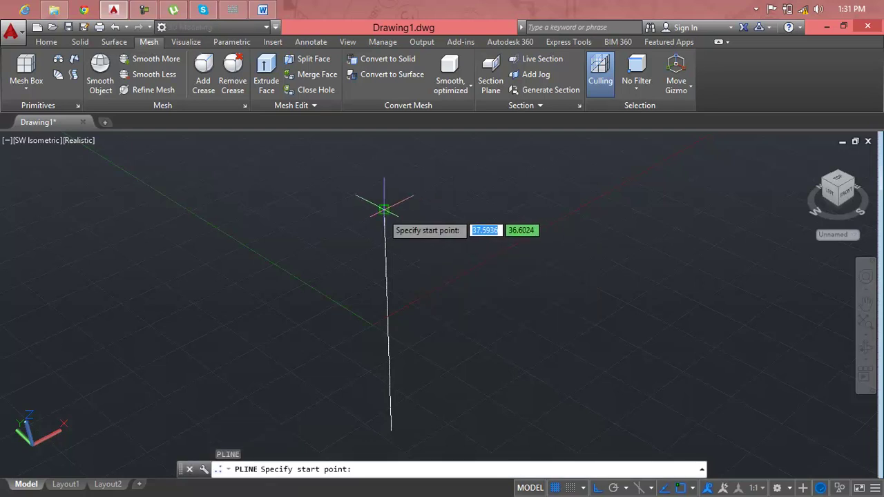
{"action": "left_click", "coordinate": [383, 209]}
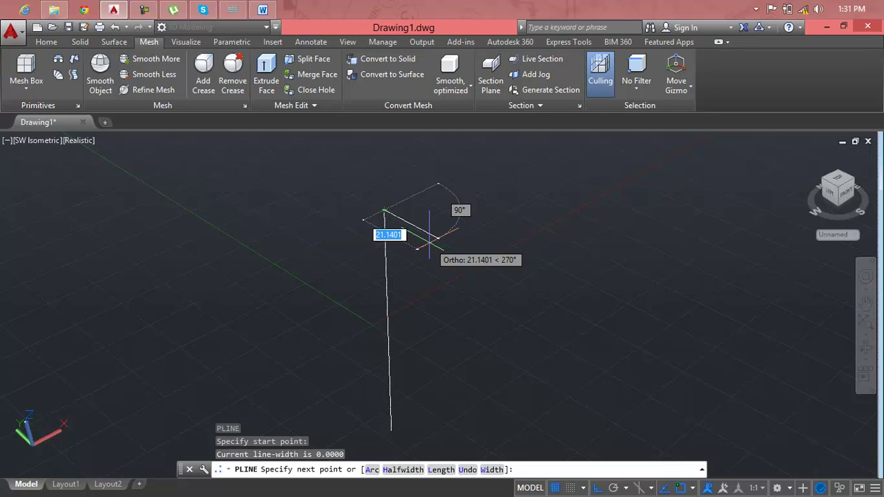
{"action": "key", "text": "F8"}
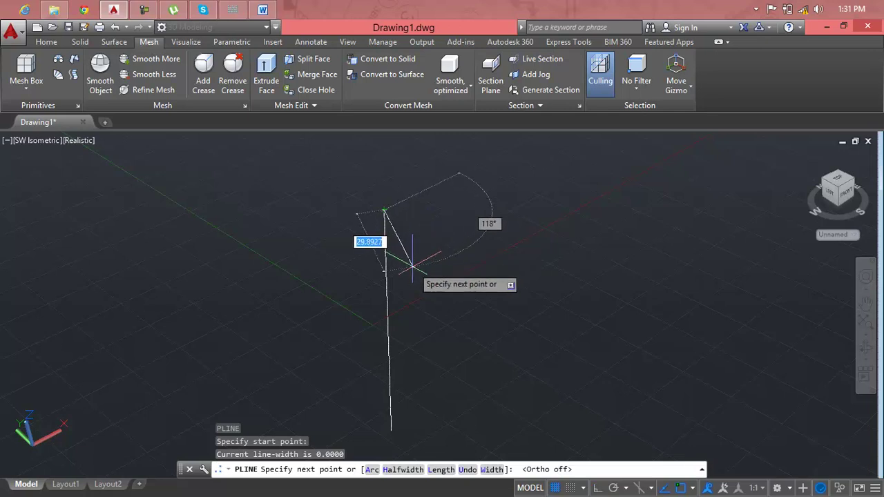
{"action": "type", "text": "a"}
{"action": "key", "text": "Return"}
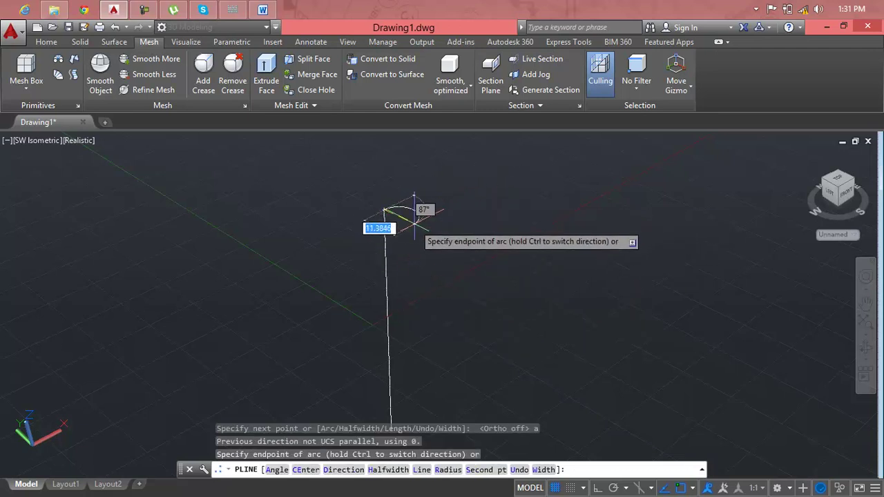
- Place the wavy arc segments down to near the line's bottom and finish the polyline
{"action": "left_click", "coordinate": [430, 216]}
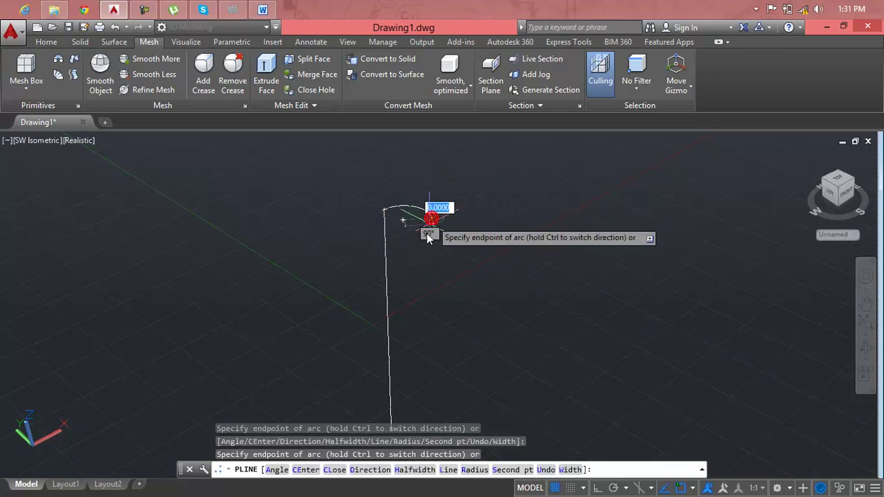
{"action": "left_click", "coordinate": [404, 276]}
{"action": "left_click", "coordinate": [406, 304]}
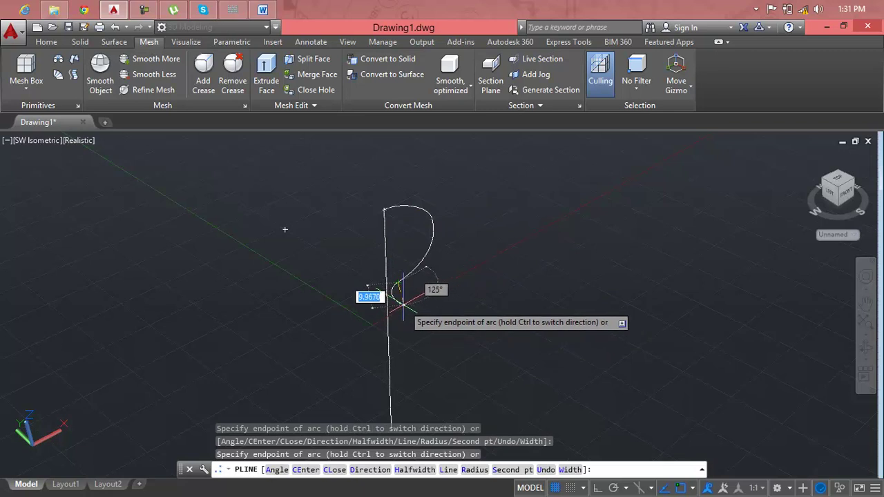
{"action": "left_click", "coordinate": [436, 325]}
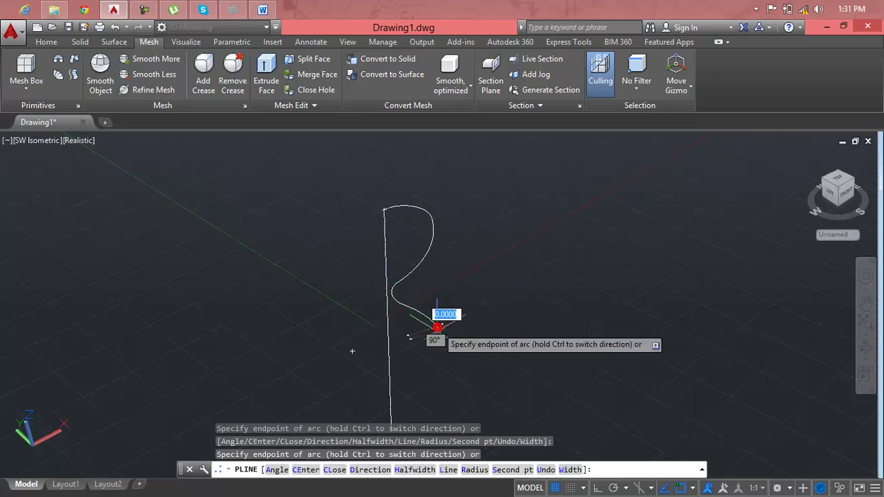
{"action": "left_click", "coordinate": [423, 376]}
{"action": "mouse_move", "coordinate": [428, 442]}
{"action": "middle_mouse_down"}
{"action": "mouse_move", "coordinate": [472, 378]}
{"action": "mouse_move", "coordinate": [473, 354]}
{"action": "middle_mouse_up"}
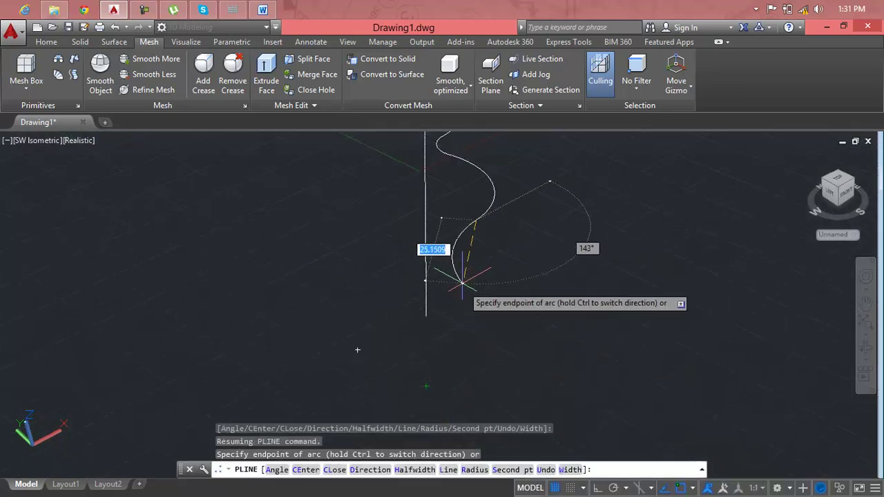
{"action": "left_click", "coordinate": [436, 310]}
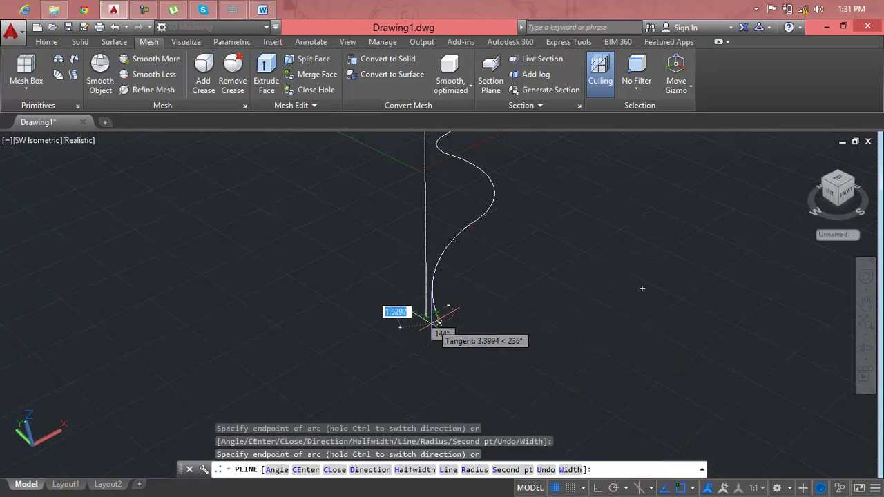
{"action": "scroll", "coordinate": [442, 314], "scroll_direction": "down", "scroll_amount": 2}
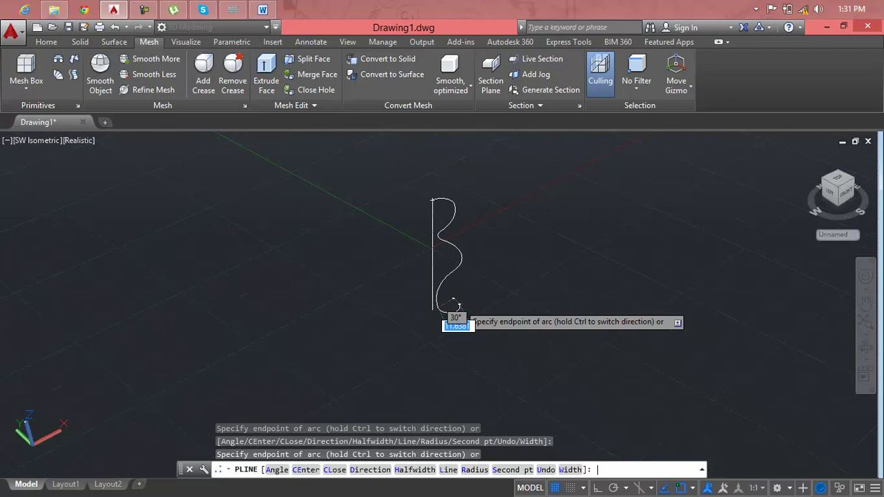
{"action": "key", "text": "Return"}
{"action": "middle_click_drag", "start_coordinate": [458, 299], "coordinate": [429, 258], "text": "shift"}
{"action": "key", "text": "Escape"}
{"action": "key", "text": "Escape"}
{"action": "key", "text": "Escape"}
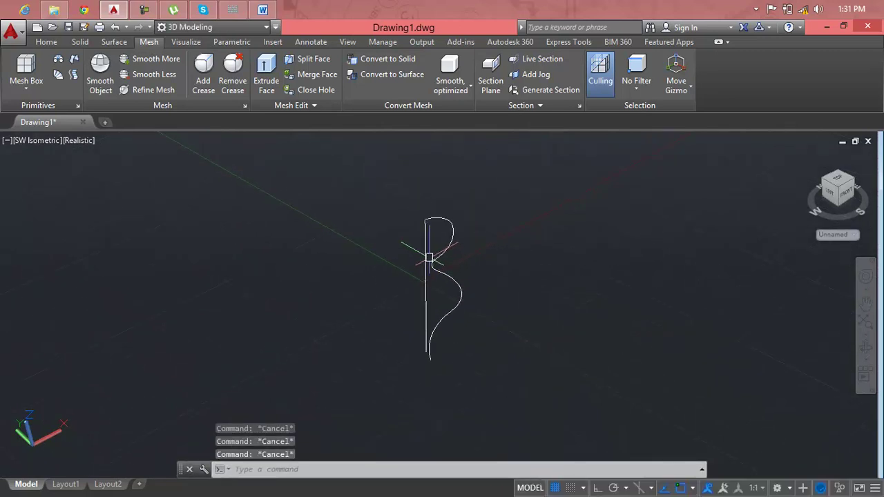
- Revolve the wavy profile 90° around the vertical line with Revolved Surface, then undo it
{"action": "left_click", "coordinate": [63, 64]}
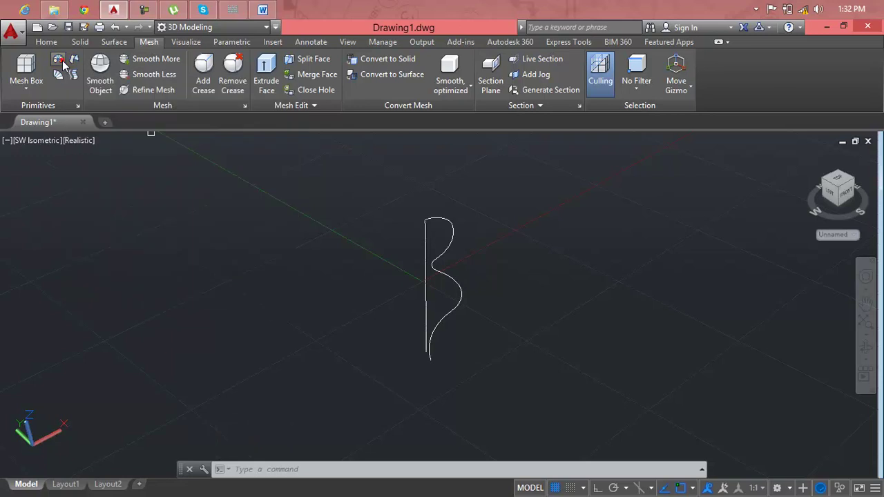
{"action": "left_click", "coordinate": [440, 220]}
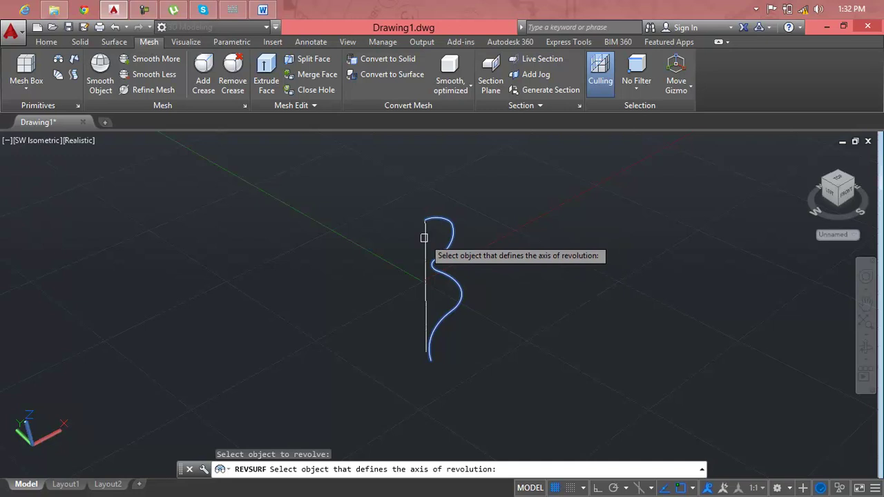
{"action": "left_click", "coordinate": [424, 239]}
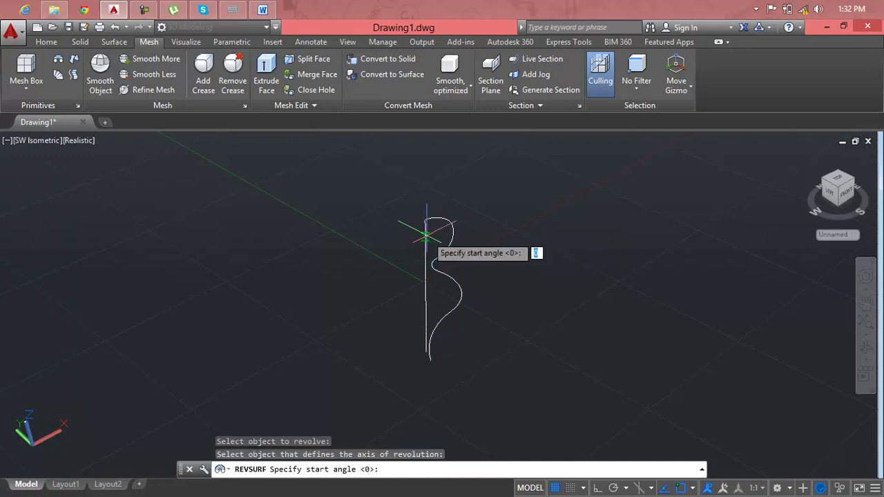
{"action": "left_click", "coordinate": [425, 220]}
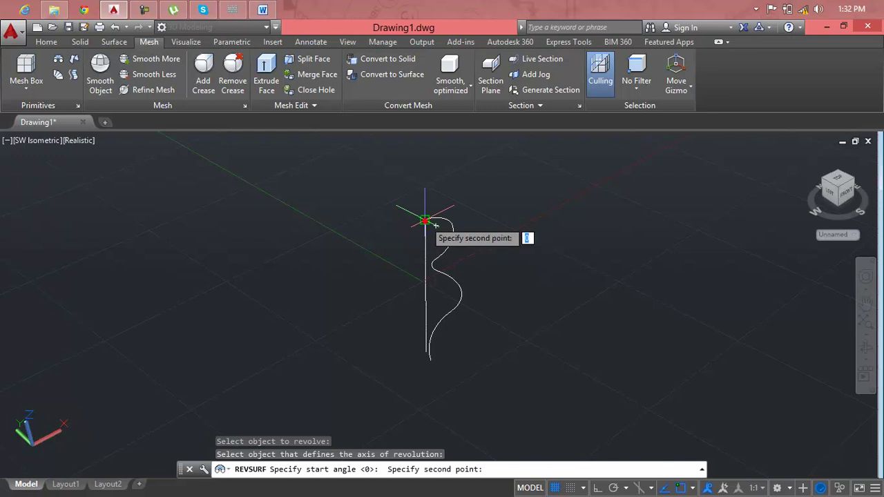
{"action": "left_click", "coordinate": [426, 353]}
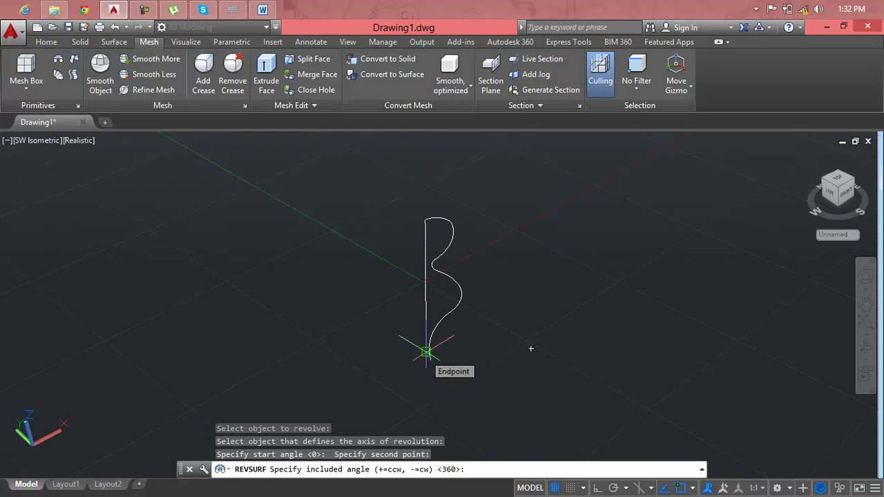
{"action": "type", "text": "90"}
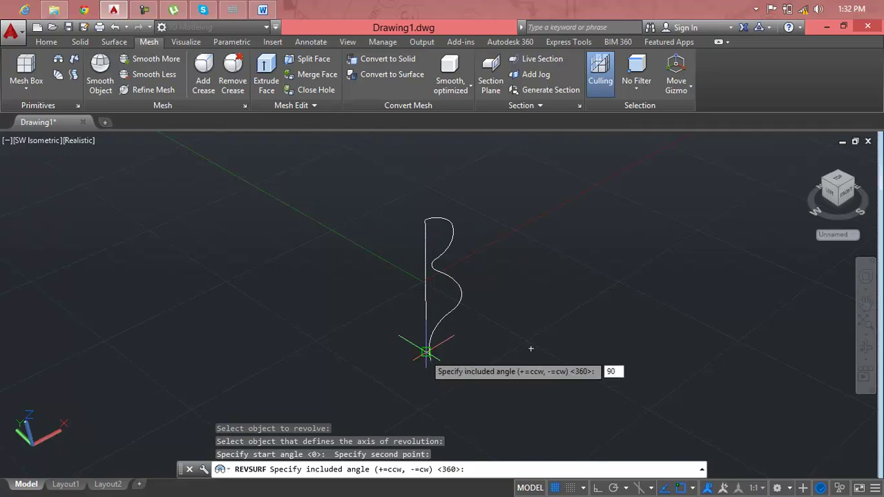
{"action": "key", "text": "Return"}
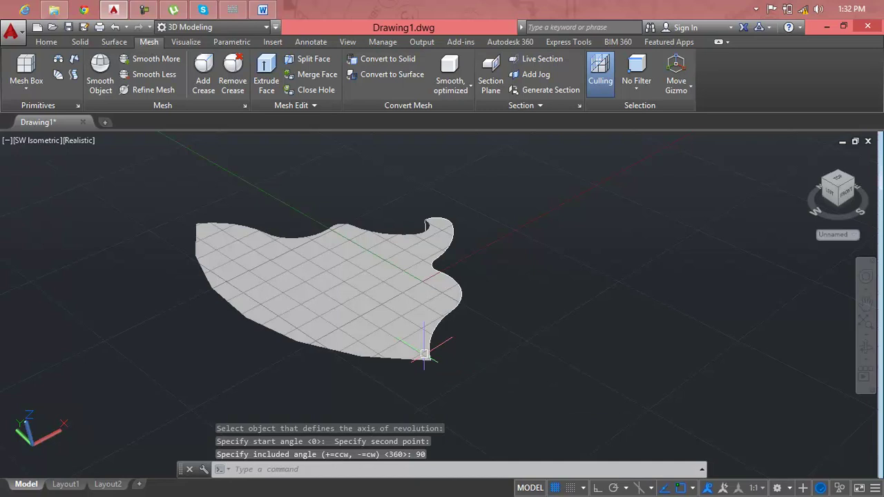
{"action": "key", "text": "Escape"}
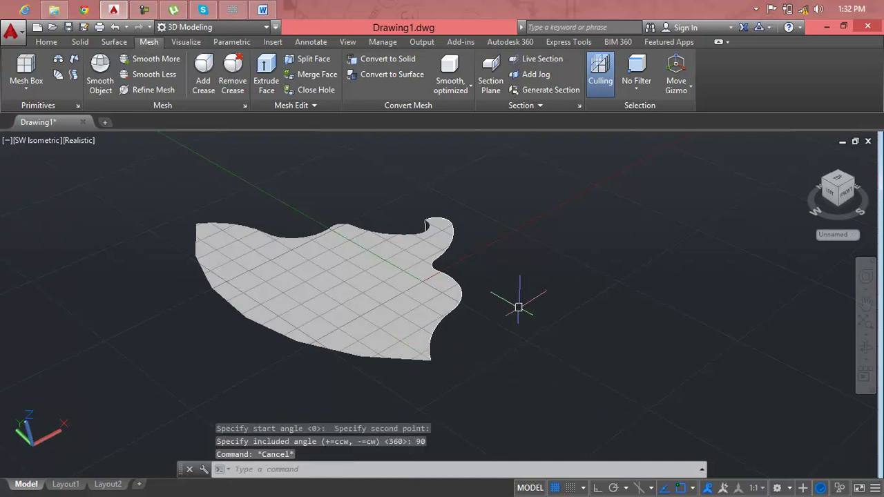
{"action": "key", "text": "ctrl+z"}
{"action": "key", "text": "Escape"}
{"action": "key", "text": "Escape"}
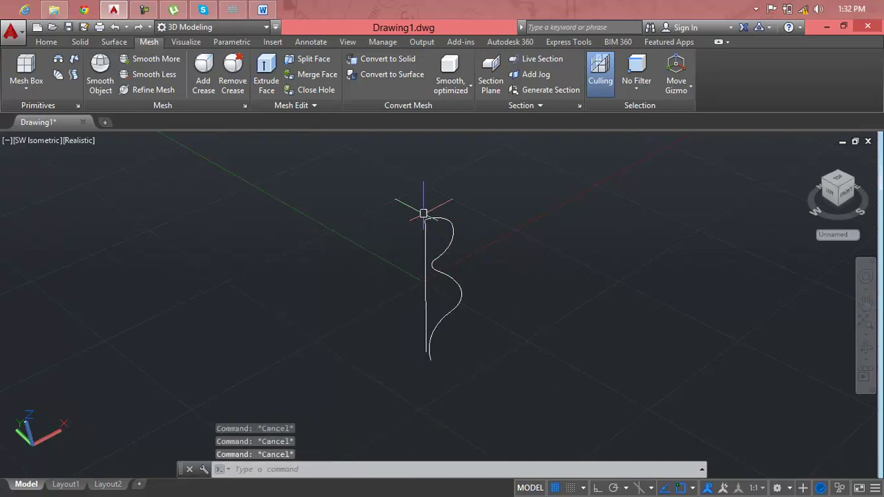
{"action": "left_click", "coordinate": [58, 59]}
{"action": "left_click", "coordinate": [454, 224]}
{"action": "left_click", "coordinate": [424, 234]}
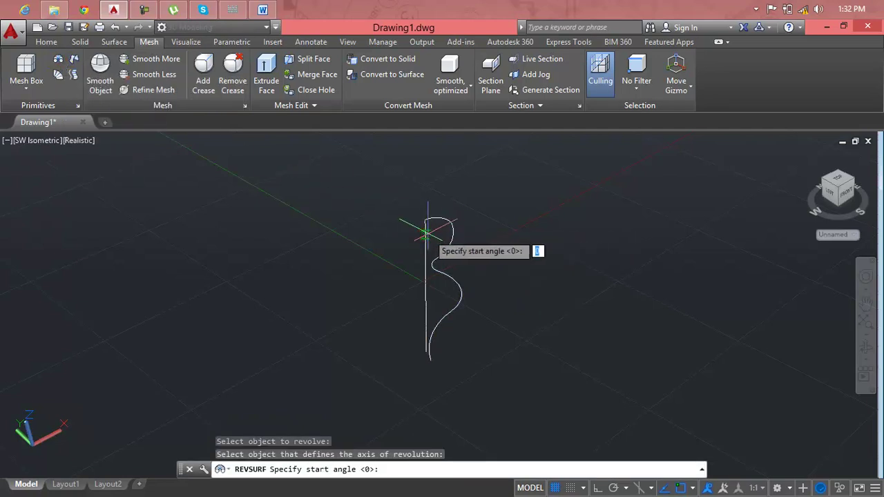
{"action": "type", "text": "90"}
{"action": "key", "text": "Return"}
{"action": "key", "text": "Return"}
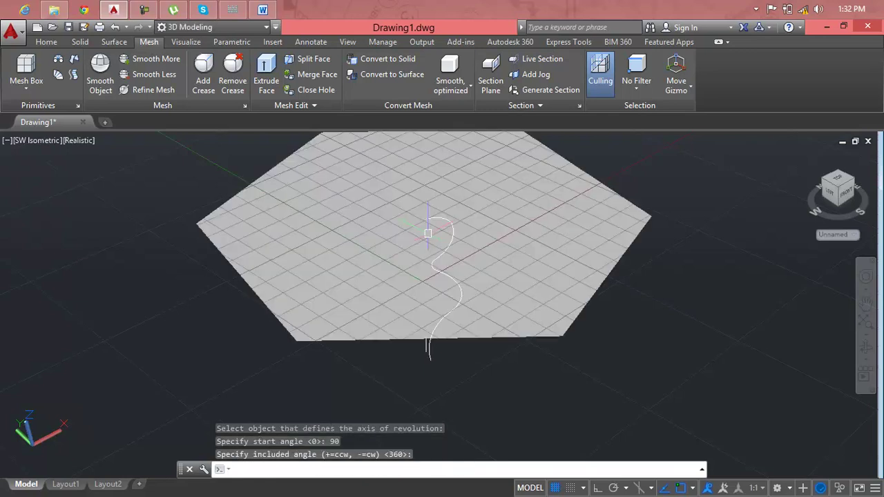
{"action": "key", "text": "ctrl+z"}
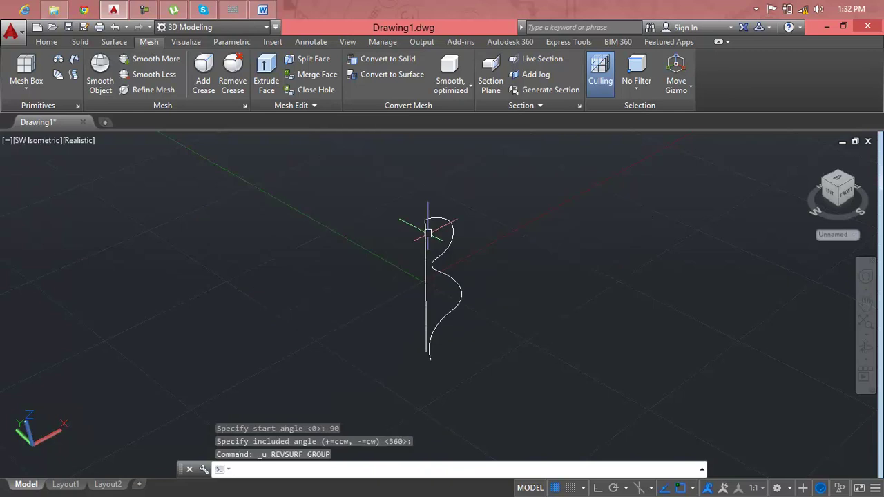
{"action": "key", "text": "Escape"}
{"action": "key", "text": "Escape"}
{"action": "key", "text": "Escape"}
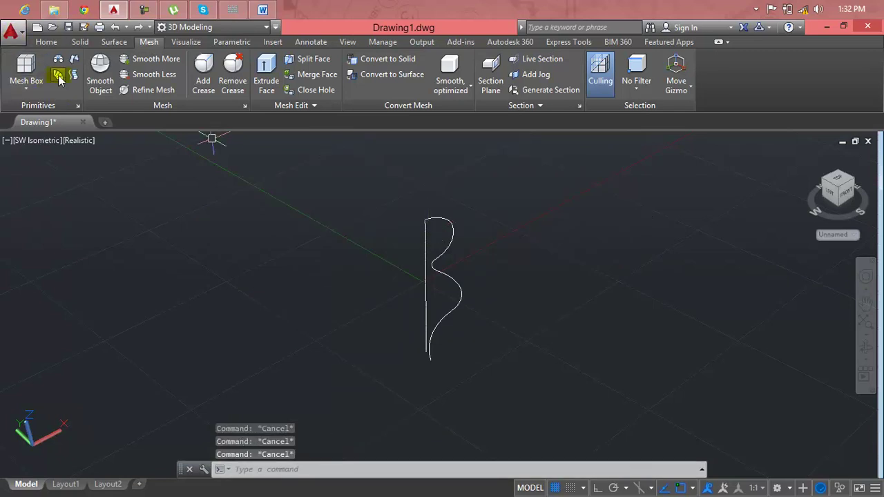
- Revolve the spline 90° about the vertical line, keeping a 0° start angle
{"action": "left_click", "coordinate": [59, 68]}
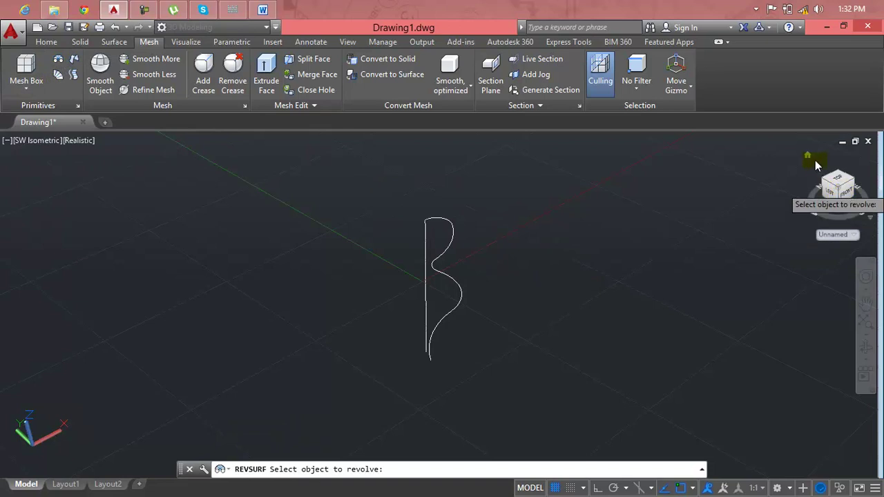
{"action": "left_click", "coordinate": [450, 232]}
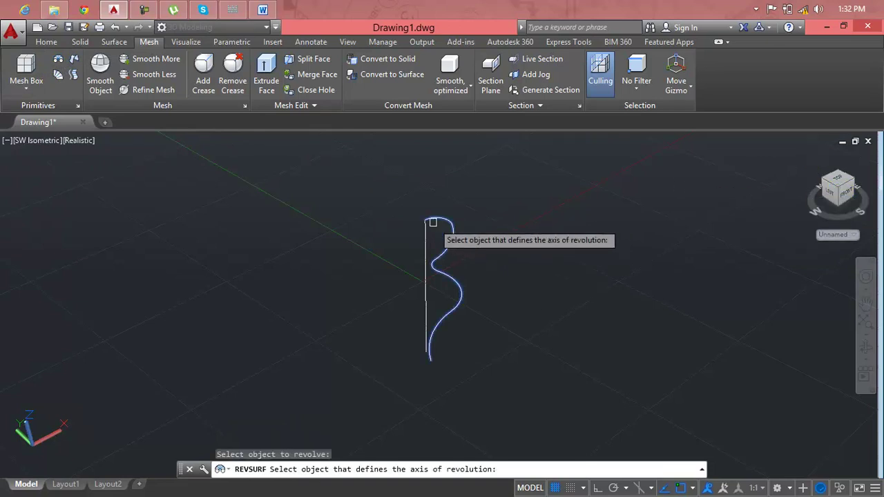
{"action": "left_click", "coordinate": [426, 223]}
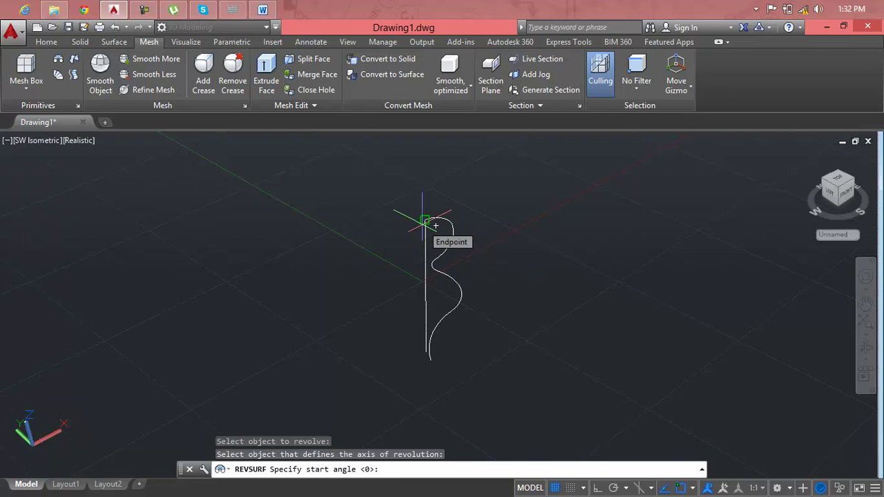
{"action": "key", "text": "Return"}
{"action": "type", "text": "9"}
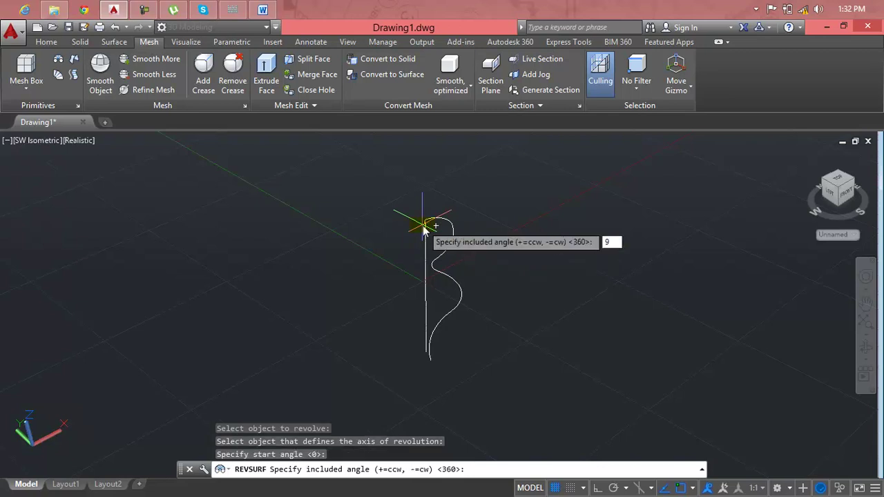
{"action": "key", "text": "Return"}
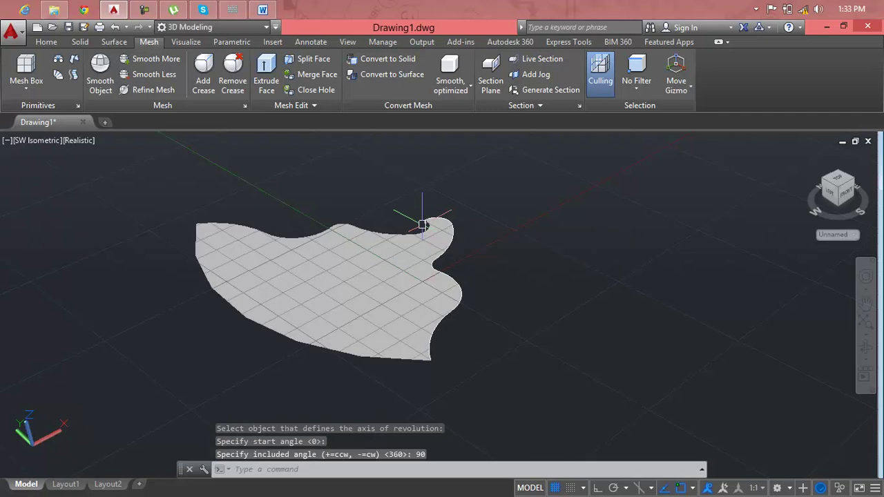
{"action": "key", "text": "Return"}
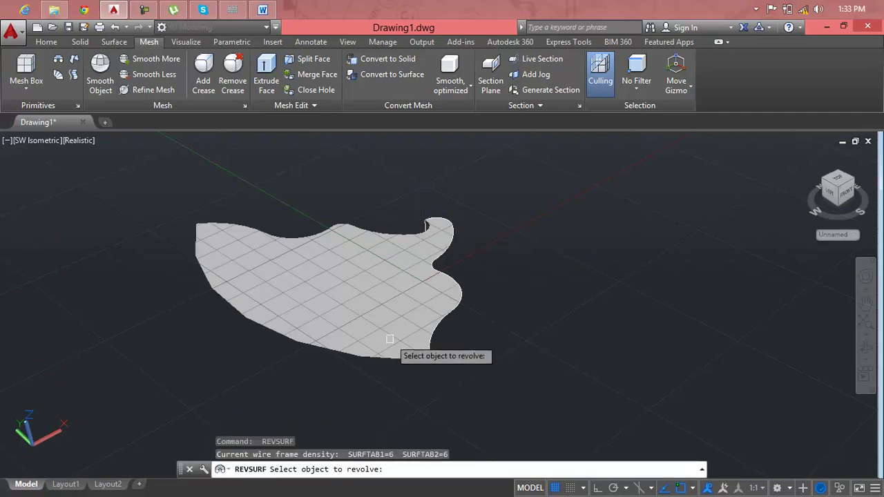
- Orbit to inspect the revolved mesh, then undo it back to the profile and axis
{"action": "mouse_move", "coordinate": [389, 335]}
{"action": "middle_mouse_down", "text": "shift"}
{"action": "mouse_move", "coordinate": [459, 318]}
{"action": "mouse_move", "coordinate": [414, 351]}
{"action": "mouse_move", "coordinate": [252, 355]}
{"action": "mouse_move", "coordinate": [192, 295]}
{"action": "mouse_move", "coordinate": [387, 352]}
{"action": "mouse_move", "coordinate": [486, 339]}
{"action": "mouse_move", "coordinate": [537, 285]}
{"action": "mouse_move", "coordinate": [465, 331]}
{"action": "mouse_move", "coordinate": [475, 260]}
{"action": "middle_mouse_up", "text": "shift"}
{"action": "key", "text": "Escape"}
{"action": "key", "text": "Escape"}
{"action": "key", "text": "Escape"}
{"action": "key", "text": "ctrl+z"}
{"action": "key", "text": "ctrl+z"}
{"action": "middle_click_drag", "start_coordinate": [488, 243], "coordinate": [458, 256]}
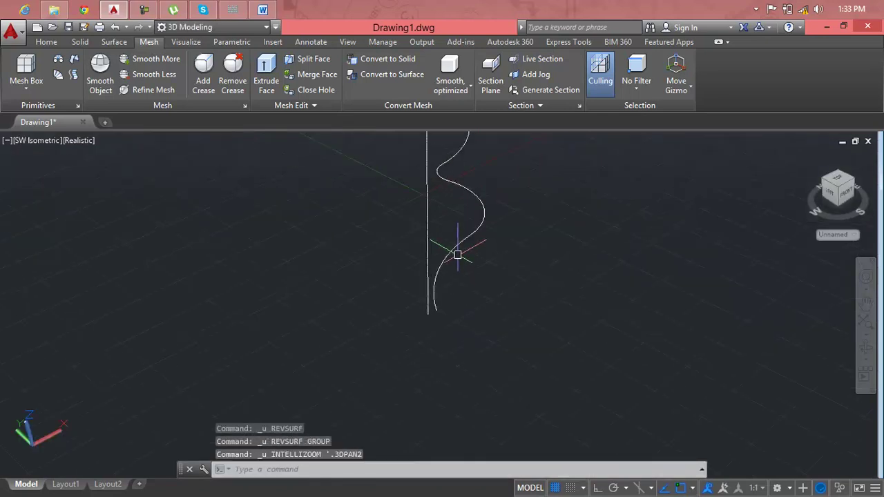
- Select and deselect the spline profile, then zoom and pan to recentre it
{"action": "left_click", "coordinate": [456, 246]}
{"action": "middle_click_drag", "start_coordinate": [454, 183], "coordinate": [453, 292]}
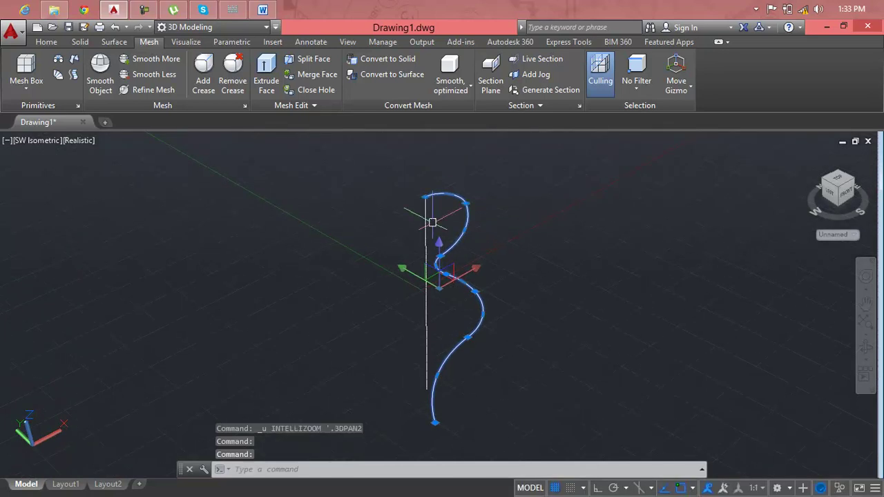
{"action": "key", "text": "Escape"}
{"action": "left_click", "coordinate": [439, 196]}
{"action": "key", "text": "Escape"}
{"action": "scroll", "coordinate": [425, 233], "scroll_direction": "down", "scroll_amount": 1}
{"action": "scroll", "coordinate": [425, 239], "scroll_direction": "down", "scroll_amount": 2}
{"action": "scroll", "coordinate": [434, 246], "scroll_direction": "down", "scroll_amount": 1}
{"action": "mouse_move", "coordinate": [449, 253]}
{"action": "middle_mouse_down"}
{"action": "mouse_move", "coordinate": [449, 266]}
{"action": "mouse_move", "coordinate": [449, 247]}
{"action": "middle_mouse_up"}
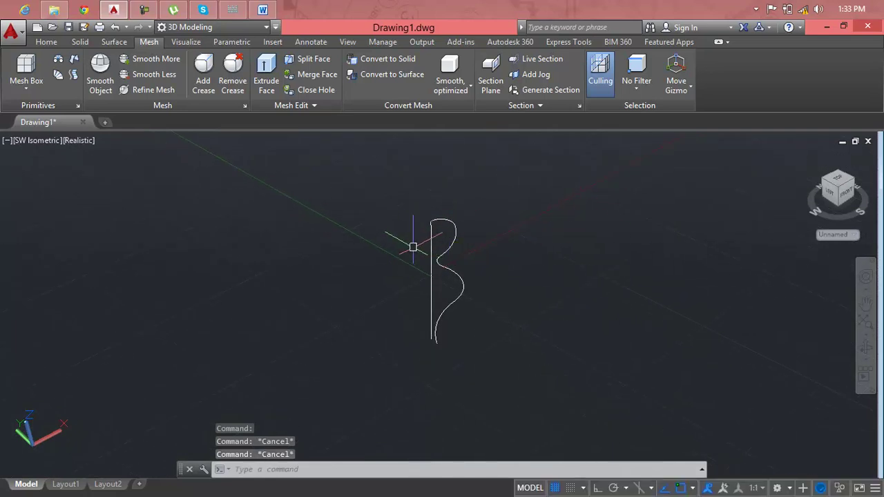
- Delete the vertical axis line
{"action": "key", "text": "Escape"}
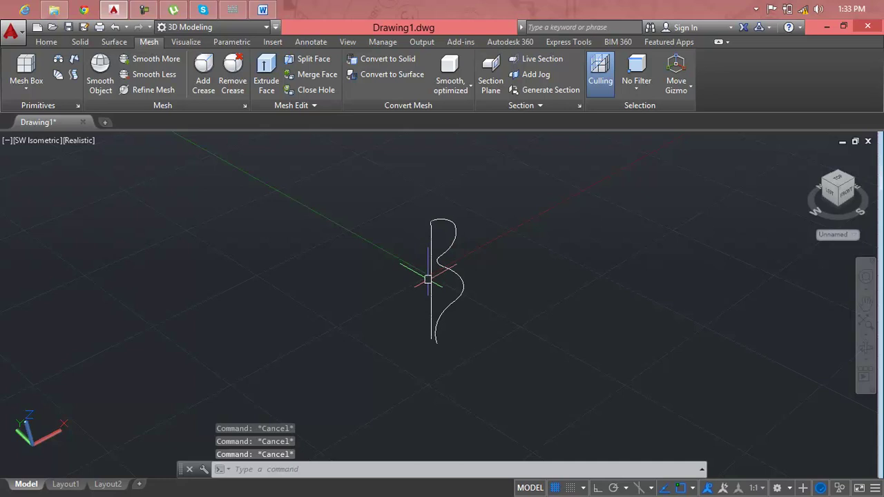
{"action": "left_click", "coordinate": [428, 279]}
{"action": "key", "text": "Delete"}
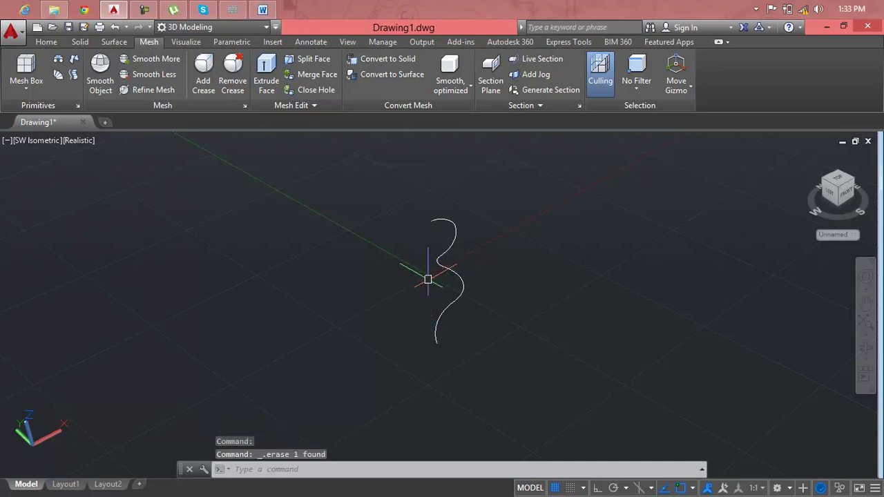
{"action": "key", "text": "Escape"}
{"action": "key", "text": "Escape"}
{"action": "key", "text": "Escape"}
- Begin a flat 2D rotation of the spline, then cancel it
{"action": "type", "text": "o"}
{"action": "key", "text": "Return"}
{"action": "left_click", "coordinate": [435, 262]}
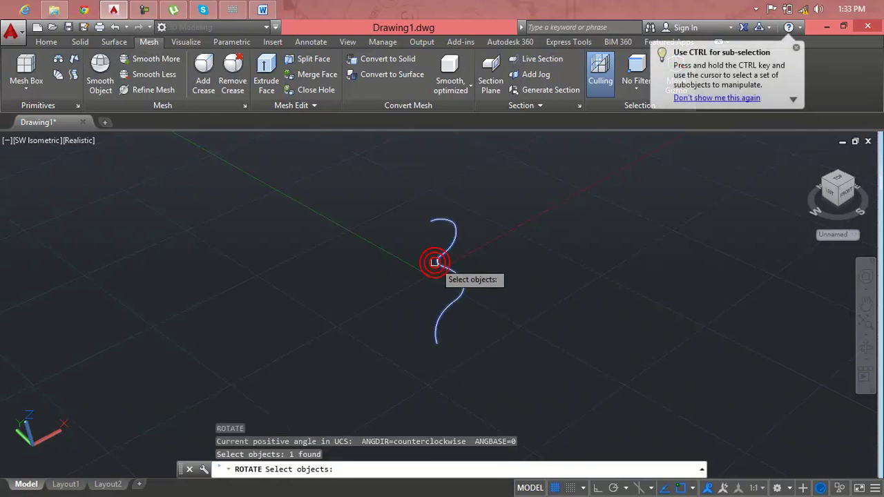
{"action": "key", "text": "Return"}
{"action": "key", "text": "Escape"}
{"action": "key", "text": "Escape"}
{"action": "key", "text": "Escape"}
- Rotate the spline 90° in 3D about an axis through its top, then orbit toward the front
{"action": "type", "text": "o"}
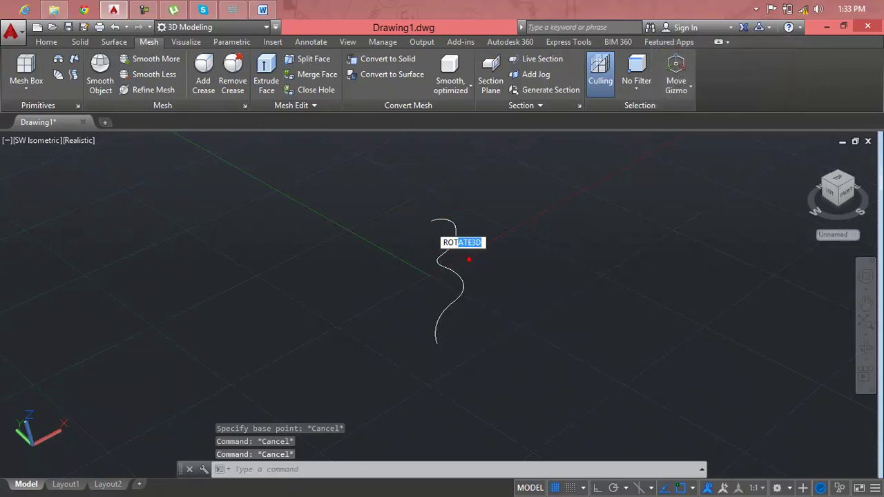
{"action": "key", "text": "Return"}
{"action": "left_click", "coordinate": [453, 232]}
{"action": "key", "text": "Return"}
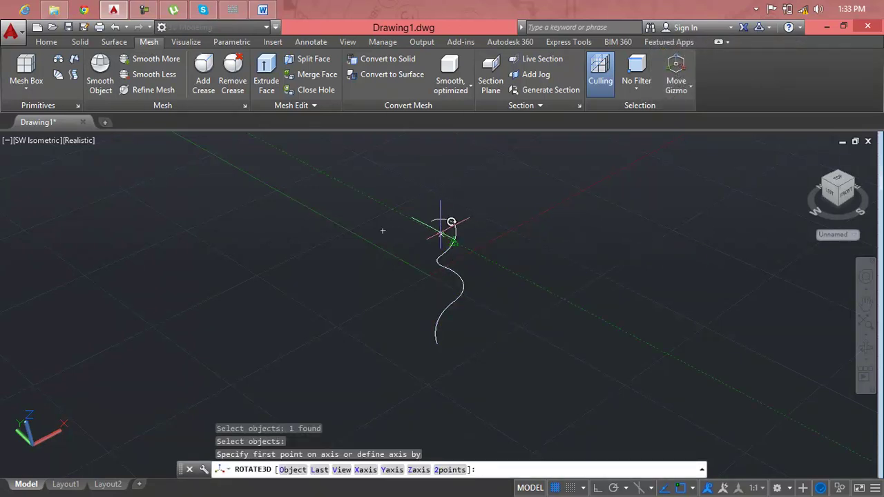
{"action": "left_click", "coordinate": [442, 217]}
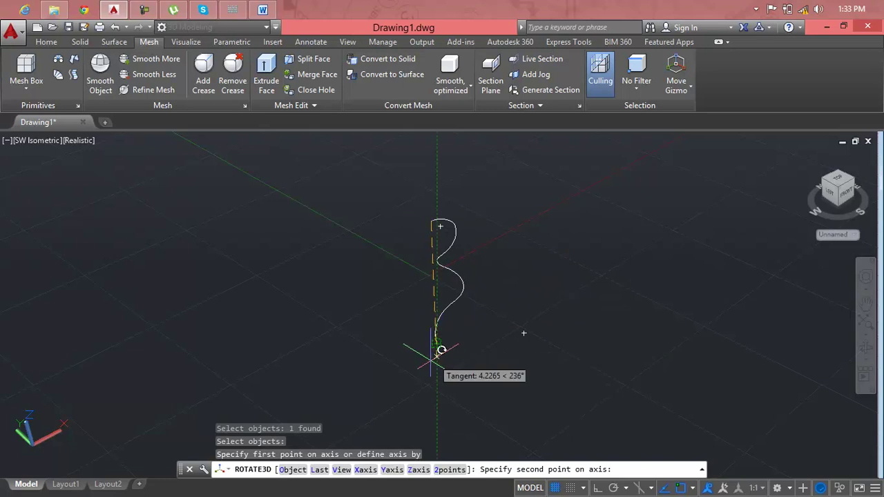
{"action": "left_click", "coordinate": [428, 363]}
{"action": "type", "text": "90"}
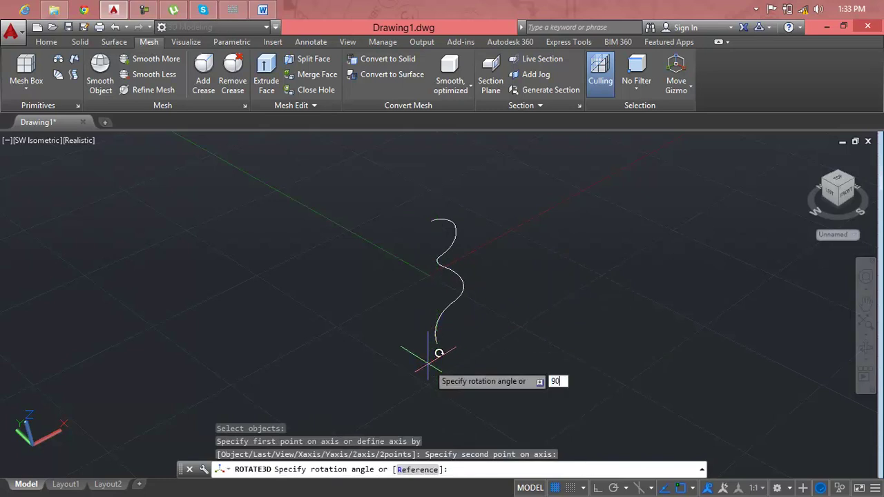
{"action": "key", "text": "Return"}
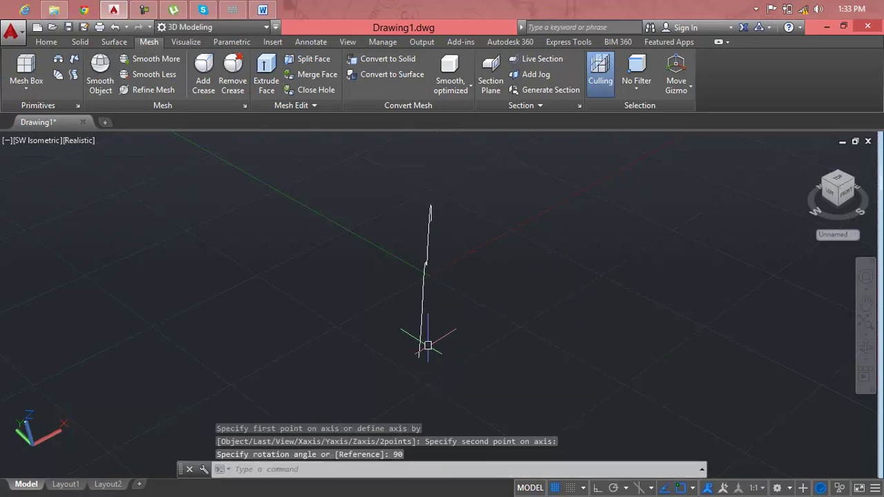
{"action": "key", "text": "Escape"}
{"action": "key", "text": "Escape"}
{"action": "middle_click_drag", "start_coordinate": [428, 333], "coordinate": [364, 310], "text": "shift"}
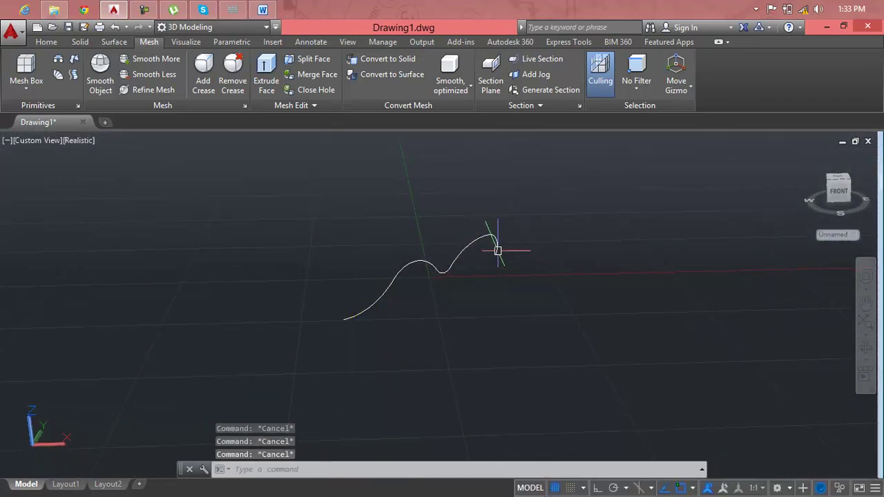
- Draw a straight line from the spline's upper end, running past its lower end
{"action": "left_click", "coordinate": [497, 250]}
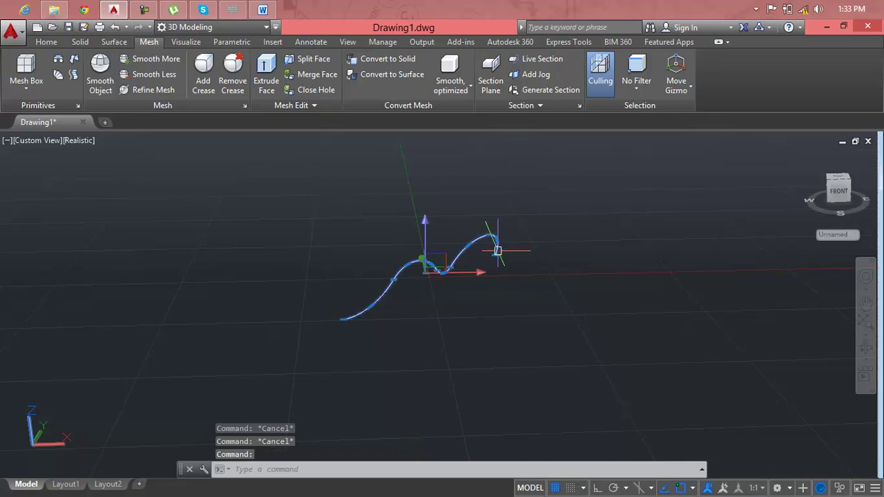
{"action": "key", "text": "Escape"}
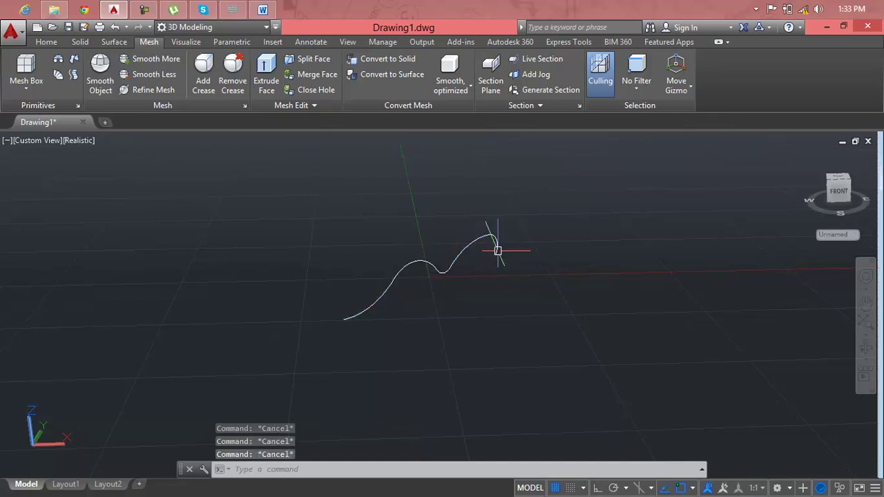
{"action": "type", "text": "L"}
{"action": "key", "text": "Return"}
{"action": "left_click", "coordinate": [495, 254]}
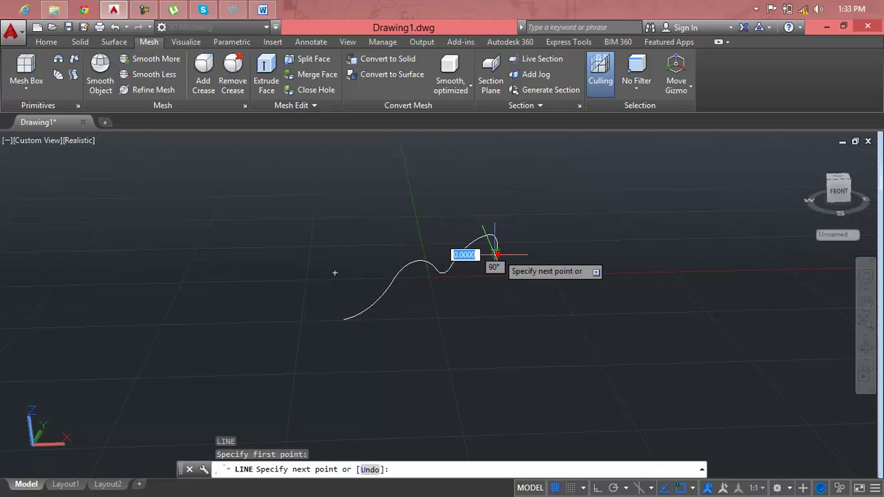
{"action": "left_click", "coordinate": [324, 333]}
{"action": "key", "text": "Return"}
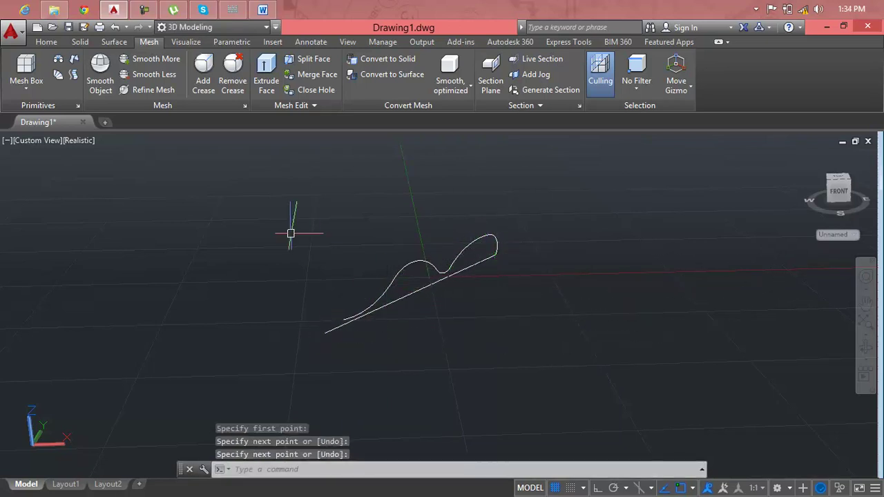
{"action": "key", "text": "Escape"}
{"action": "key", "text": "Escape"}
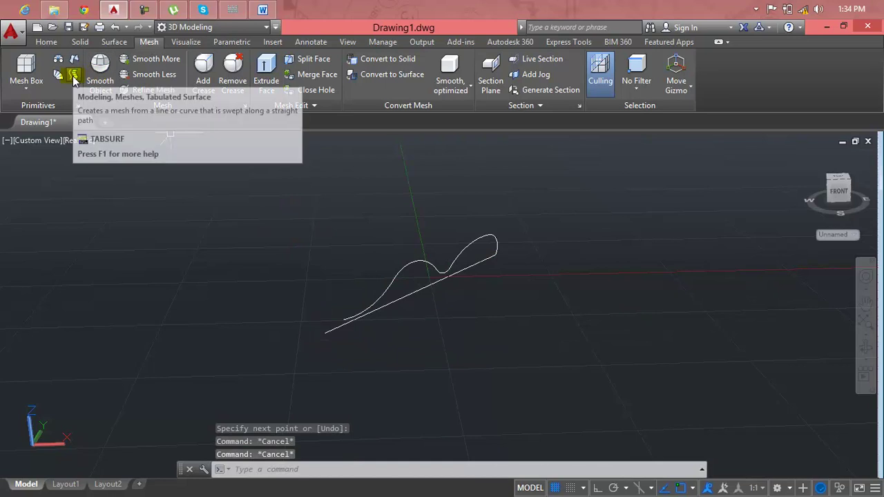
{"action": "left_click", "coordinate": [70, 60]}
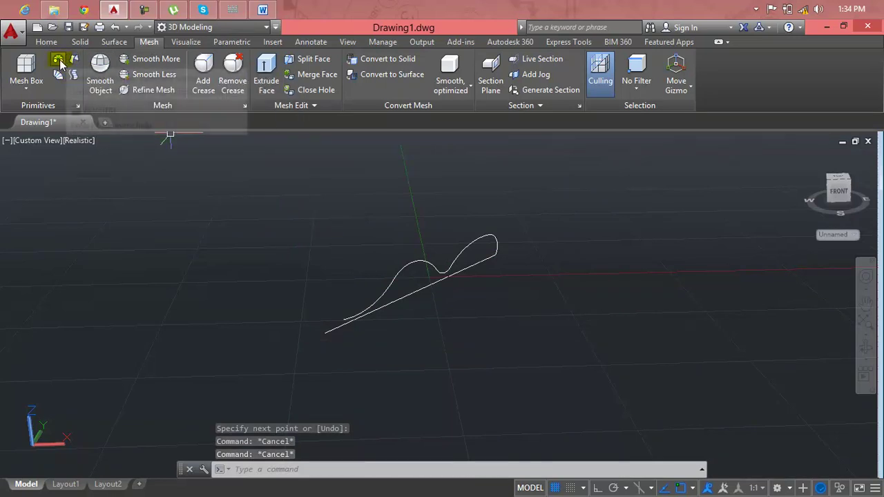
{"action": "left_click", "coordinate": [453, 265]}
{"action": "left_click", "coordinate": [463, 268]}
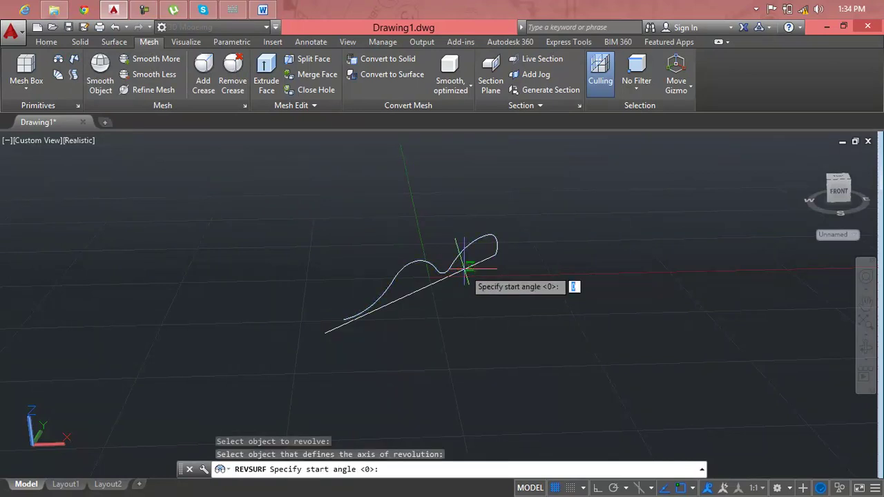
{"action": "type", "text": "90"}
{"action": "key", "text": "Return"}
{"action": "type", "text": "9"}
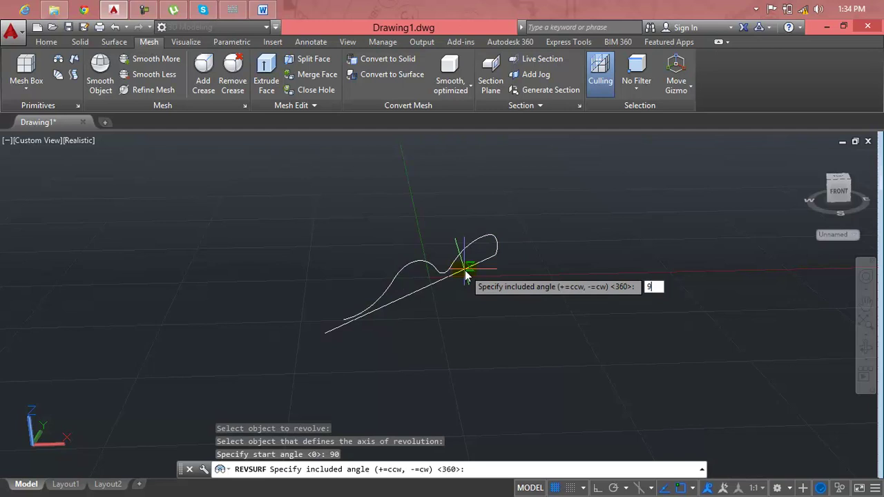
{"action": "key", "text": "Return"}
{"action": "scroll", "coordinate": [470, 268], "scroll_direction": "up", "scroll_amount": 3}
{"action": "left_click", "coordinate": [484, 307]}
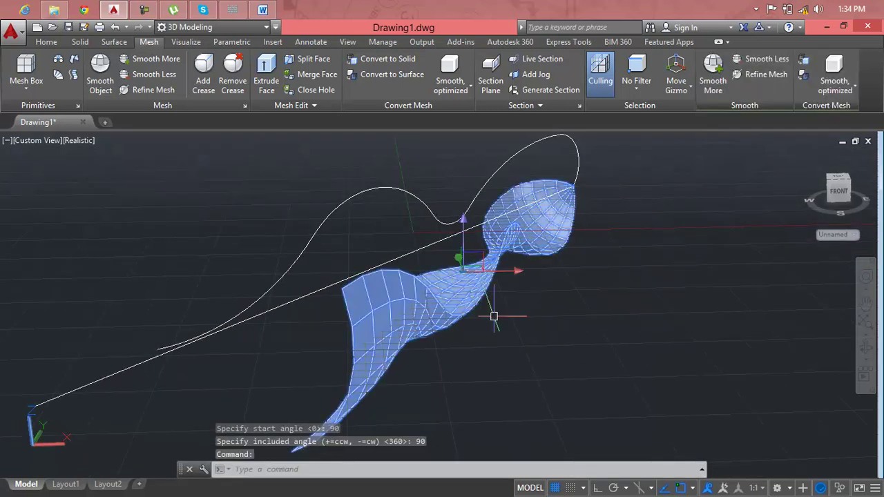
{"action": "key", "text": "Delete"}
{"action": "scroll", "coordinate": [510, 309], "scroll_direction": "down", "scroll_amount": 3}
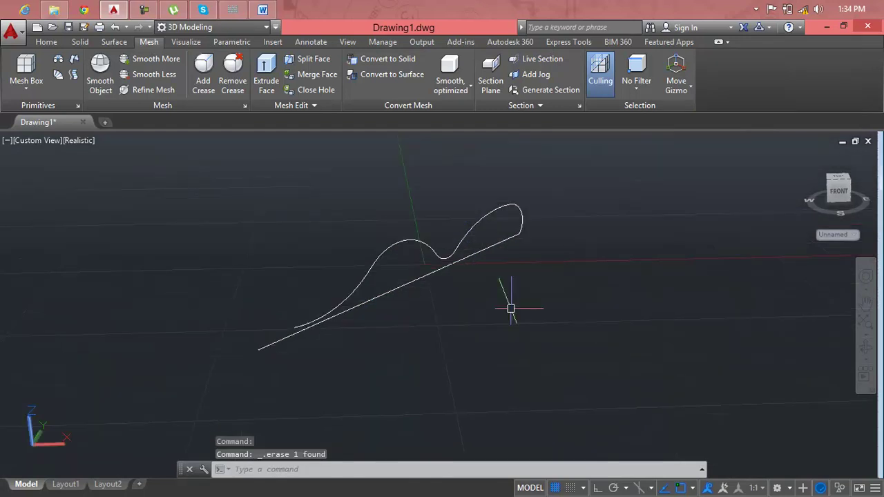
- Revolve the spline around the straight-line axis with REVSURF, starting at 90 degrees
{"action": "left_click", "coordinate": [58, 61]}
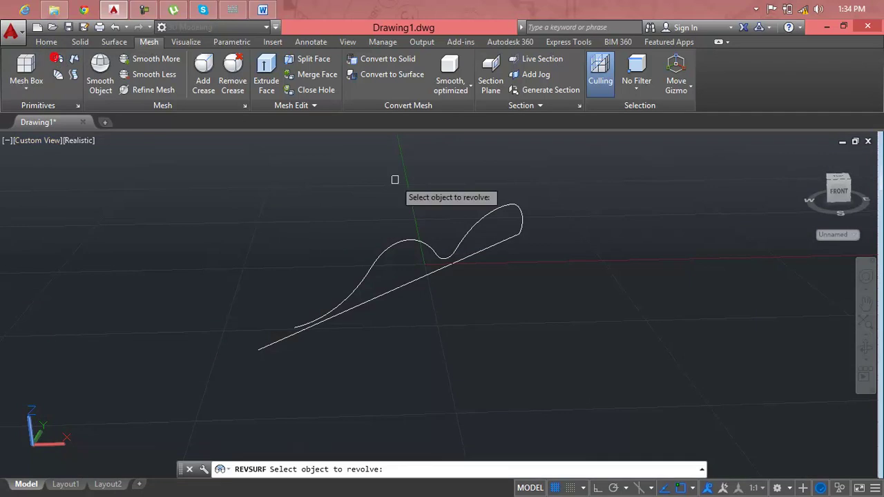
{"action": "left_click", "coordinate": [524, 222]}
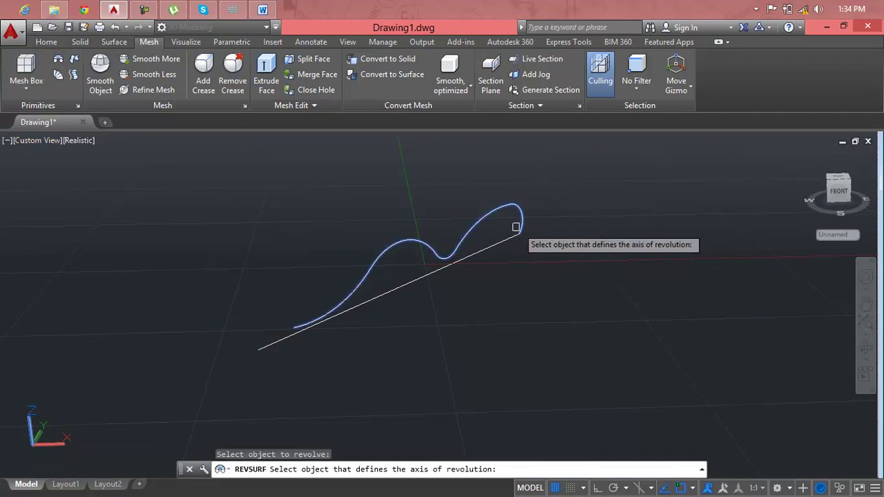
{"action": "left_click", "coordinate": [512, 236]}
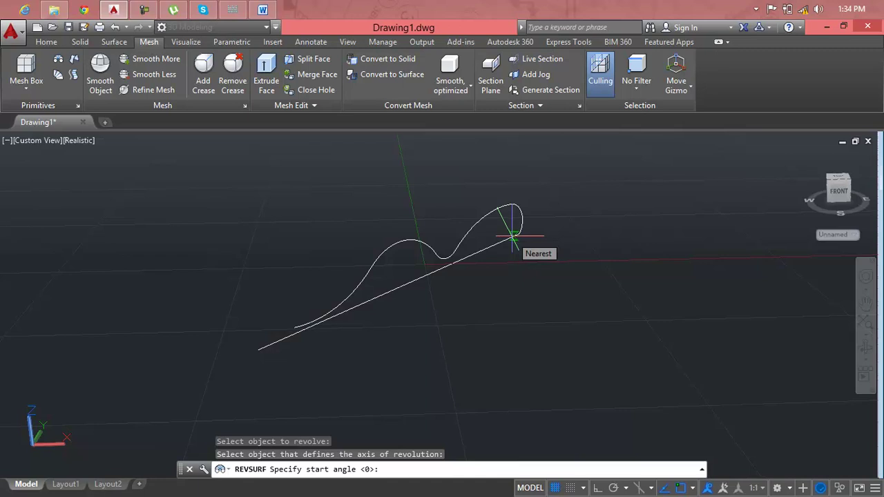
{"action": "type", "text": "90"}
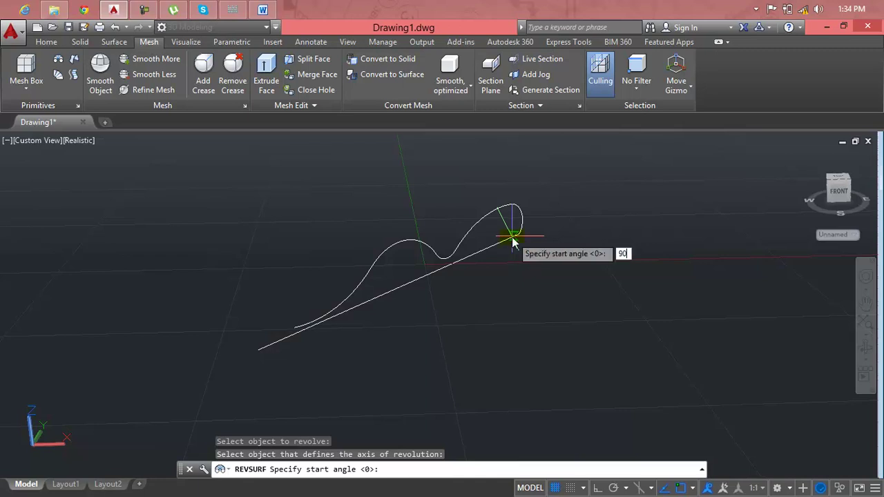
{"action": "key", "text": "Return"}
{"action": "key", "text": "Return"}
{"action": "key", "text": "Return"}
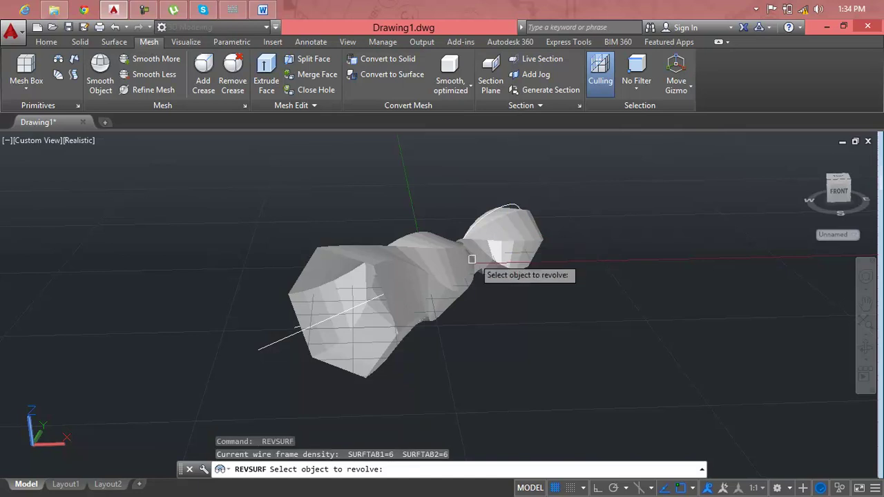
{"action": "mouse_move", "coordinate": [417, 268]}
{"action": "middle_mouse_down", "text": "shift"}
{"action": "mouse_move", "coordinate": [444, 278]}
{"action": "mouse_move", "coordinate": [534, 280]}
{"action": "mouse_move", "coordinate": [544, 166]}
{"action": "mouse_move", "coordinate": [505, 225]}
{"action": "mouse_move", "coordinate": [457, 244]}
{"action": "mouse_move", "coordinate": [466, 247]}
{"action": "mouse_move", "coordinate": [450, 345]}
{"action": "mouse_move", "coordinate": [351, 258]}
{"action": "mouse_move", "coordinate": [233, 203]}
{"action": "mouse_move", "coordinate": [230, 267]}
{"action": "mouse_move", "coordinate": [347, 298]}
{"action": "mouse_move", "coordinate": [491, 285]}
{"action": "mouse_move", "coordinate": [464, 296]}
{"action": "mouse_move", "coordinate": [456, 290]}
{"action": "middle_mouse_up", "text": "shift"}
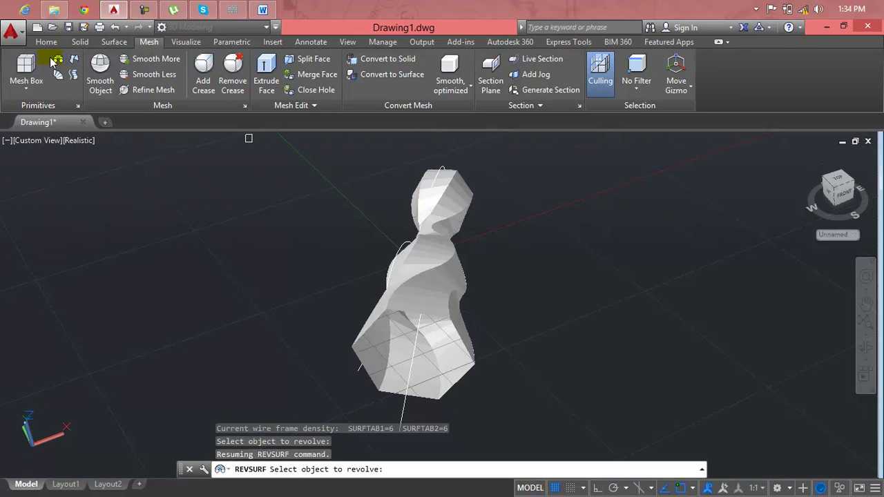
{"action": "right_click", "coordinate": [491, 286]}
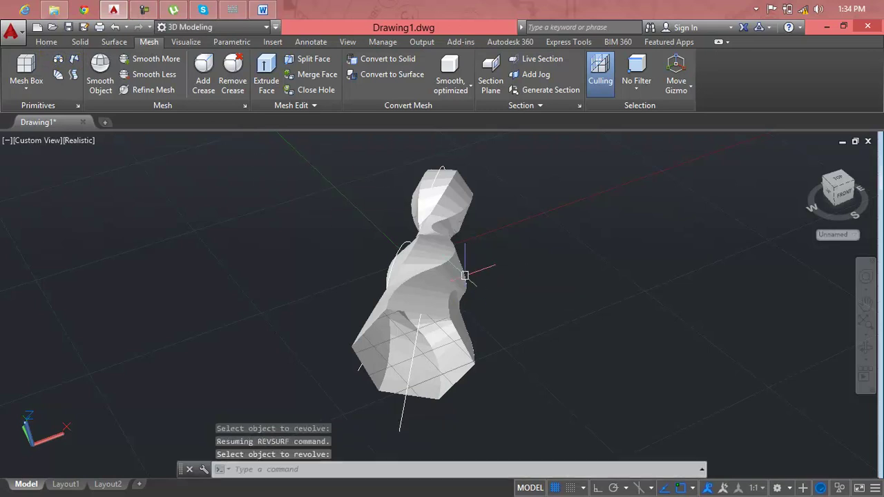
- Delete the revolved mesh, then crossing-select and delete both profile curves
{"action": "key", "text": "Escape"}
{"action": "key", "text": "Escape"}
{"action": "left_click", "coordinate": [459, 274]}
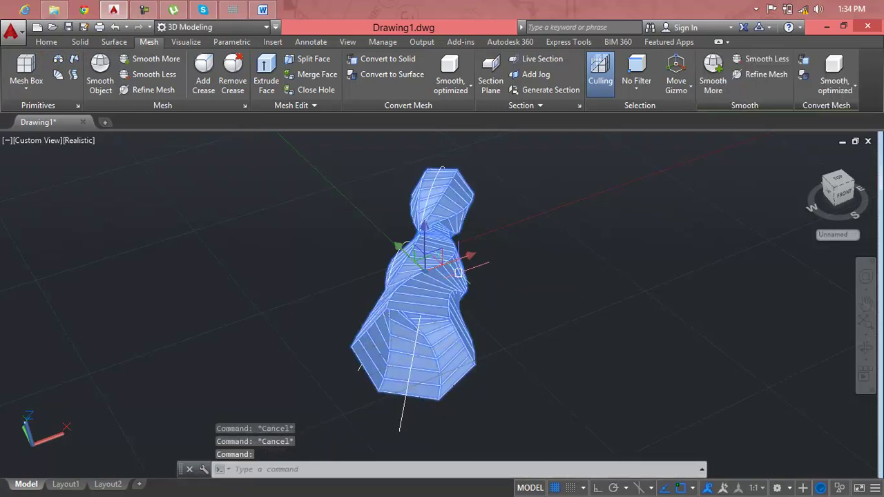
{"action": "key", "text": "Delete"}
{"action": "left_click", "coordinate": [459, 272]}
{"action": "left_click", "coordinate": [378, 278]}
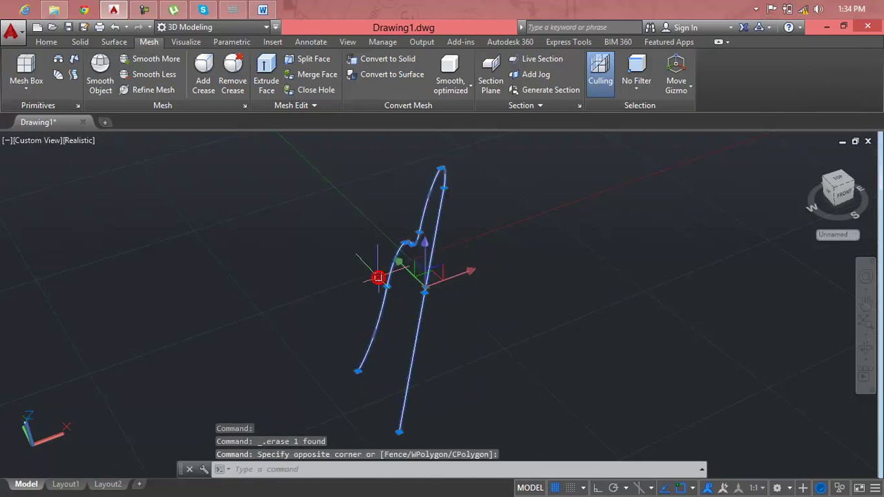
{"action": "key", "text": "Delete"}
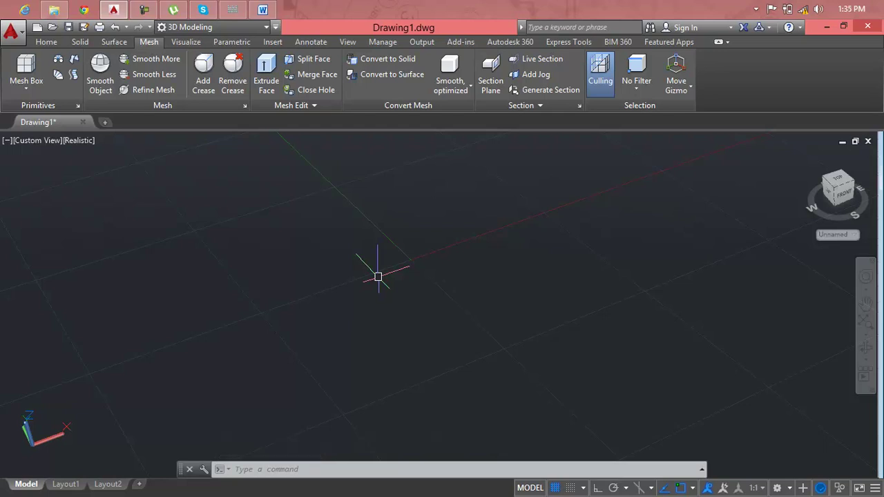
- Return the empty drawing to the ViewCube Home isometric view
{"action": "key", "text": "Escape"}
{"action": "key", "text": "Escape"}
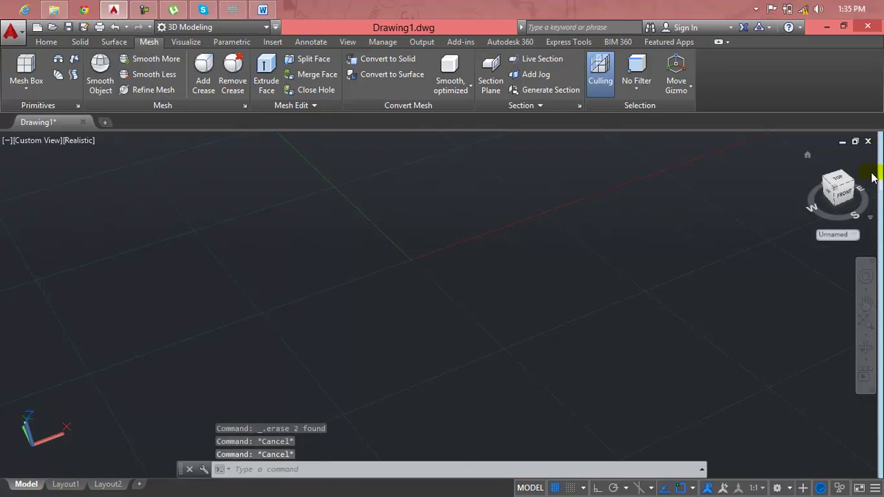
{"action": "left_click", "coordinate": [807, 155]}
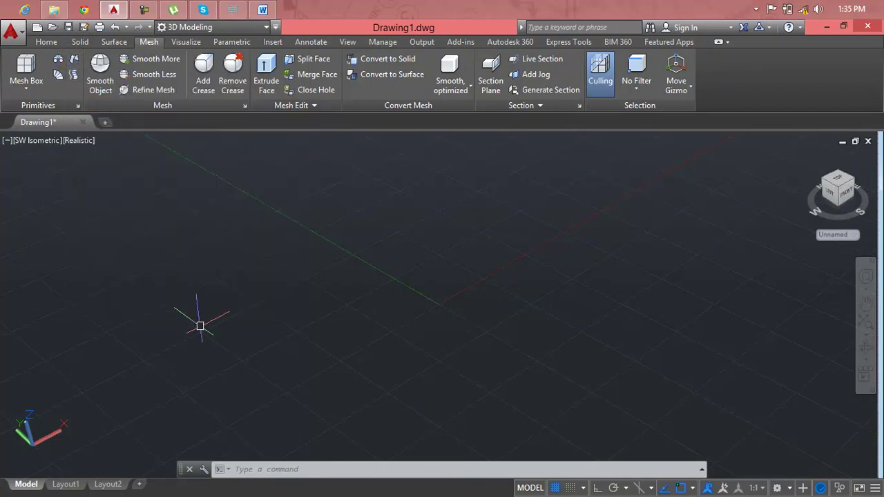
{"action": "key", "text": "Escape"}
{"action": "key", "text": "Escape"}
{"action": "middle_click_drag", "start_coordinate": [272, 300], "coordinate": [273, 299], "text": "shift"}
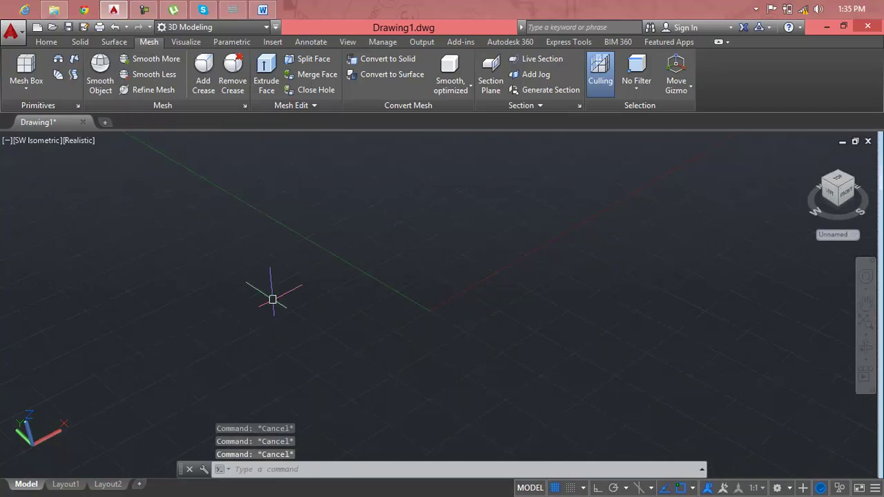
{"action": "type", "text": "pl"}
{"action": "key", "text": "Return"}
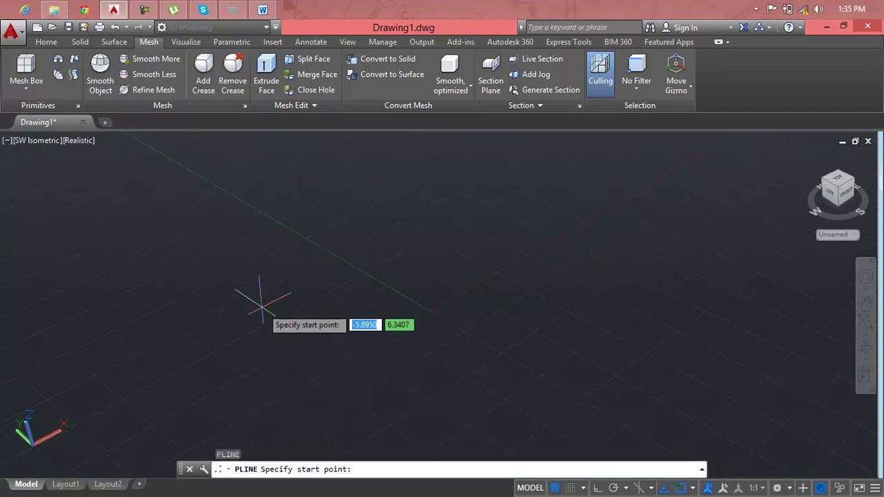
{"action": "key", "text": "Escape"}
{"action": "key", "text": "Escape"}
{"action": "key", "text": "Escape"}
{"action": "key", "text": "Escape"}
{"action": "type", "text": "pl"}
{"action": "key", "text": "Return"}
{"action": "left_click", "coordinate": [207, 259]}
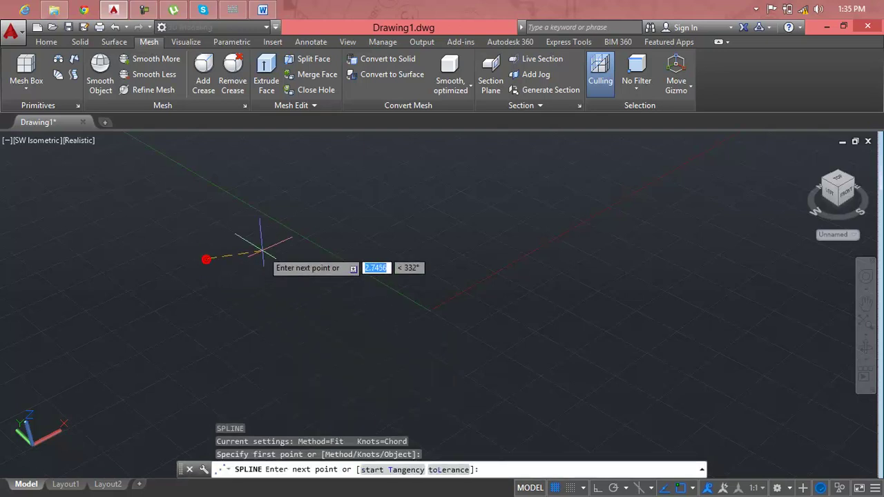
{"action": "left_click", "coordinate": [310, 265]}
{"action": "left_click", "coordinate": [357, 377]}
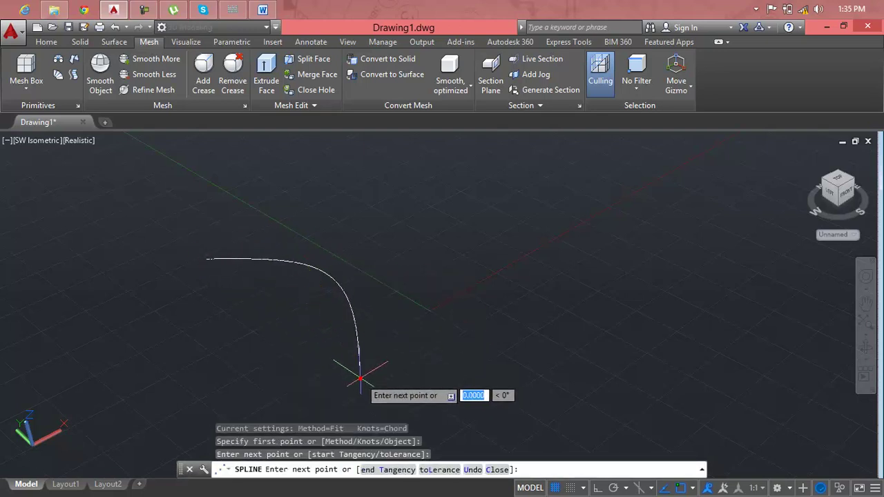
{"action": "left_click", "coordinate": [579, 369]}
{"action": "scroll", "coordinate": [586, 368], "scroll_direction": "down", "scroll_amount": 2}
{"action": "middle_click_drag", "start_coordinate": [585, 369], "coordinate": [500, 296]}
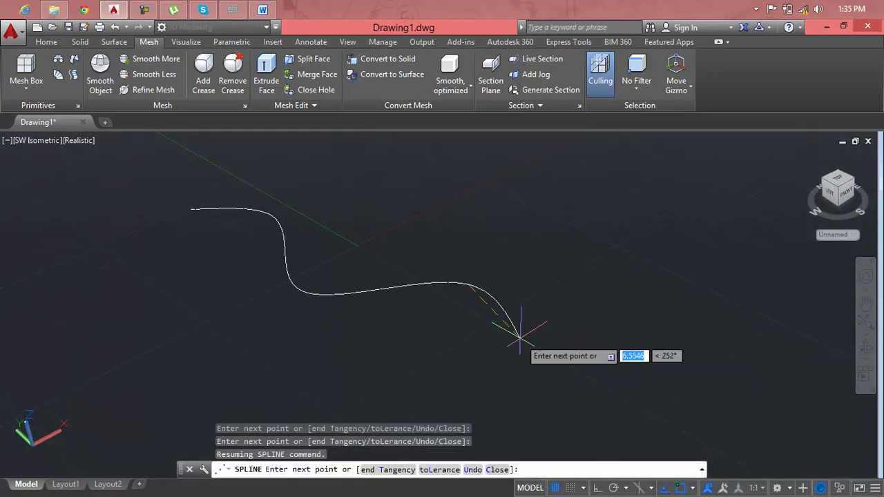
{"action": "left_click", "coordinate": [522, 382]}
{"action": "key", "text": "Escape"}
{"action": "key", "text": "Escape"}
{"action": "key", "text": "Escape"}
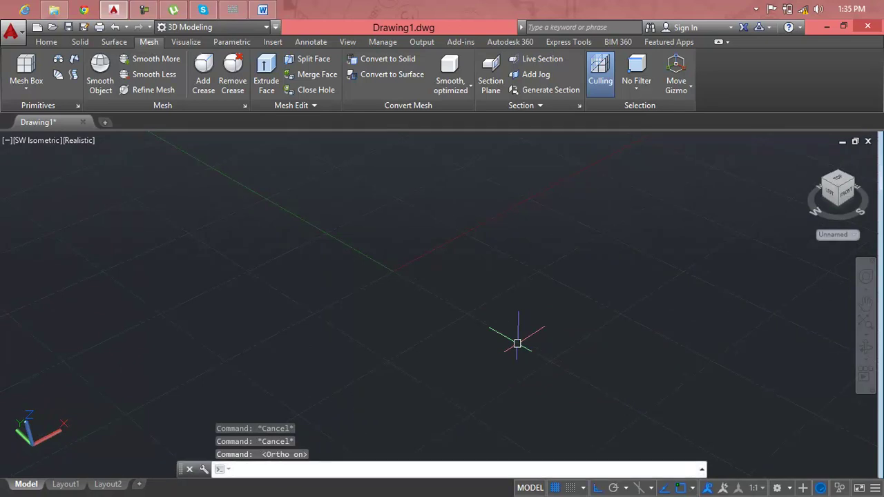
- Draw a six-point wavy spline with SPL across the drawing and orbit to view it
{"action": "type", "text": "spl"}
{"action": "key", "text": "Return"}
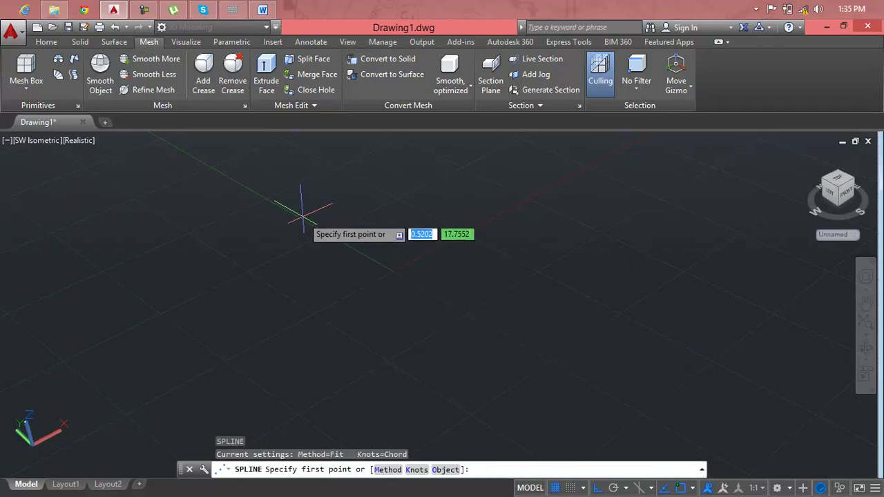
{"action": "left_click", "coordinate": [302, 217]}
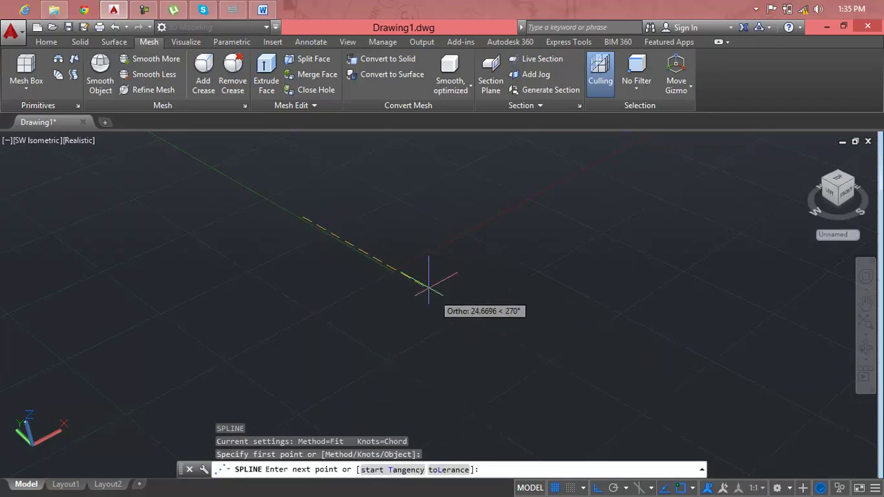
{"action": "left_click", "coordinate": [375, 253]}
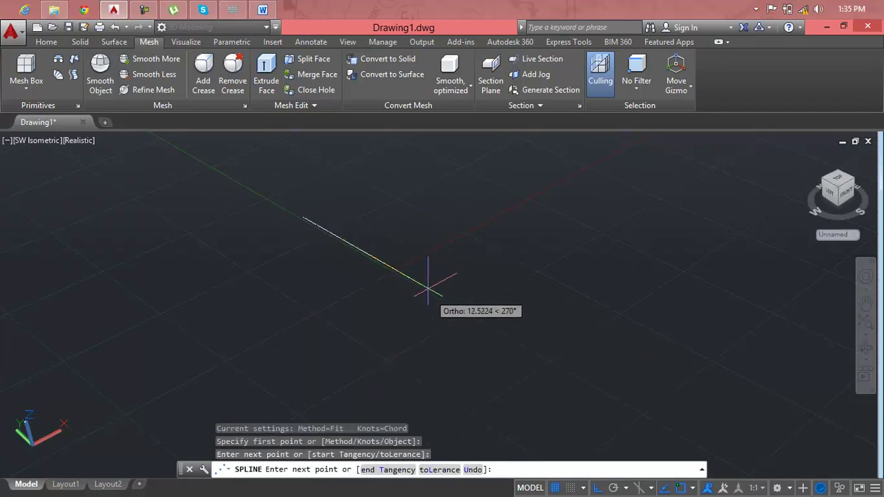
{"action": "left_click", "coordinate": [429, 241]}
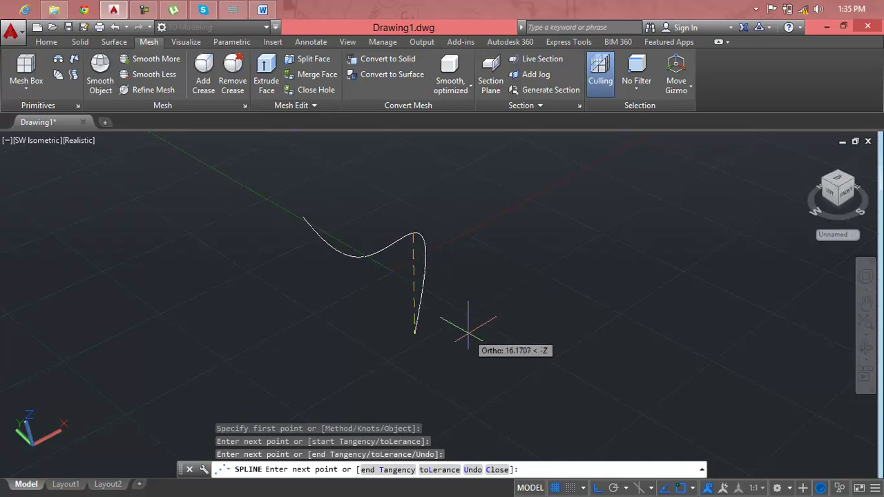
{"action": "left_click", "coordinate": [505, 333]}
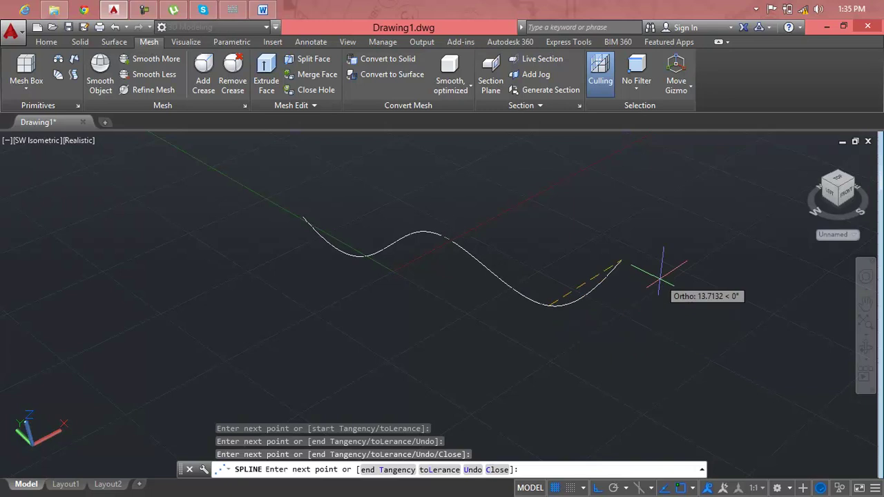
{"action": "left_click", "coordinate": [708, 283]}
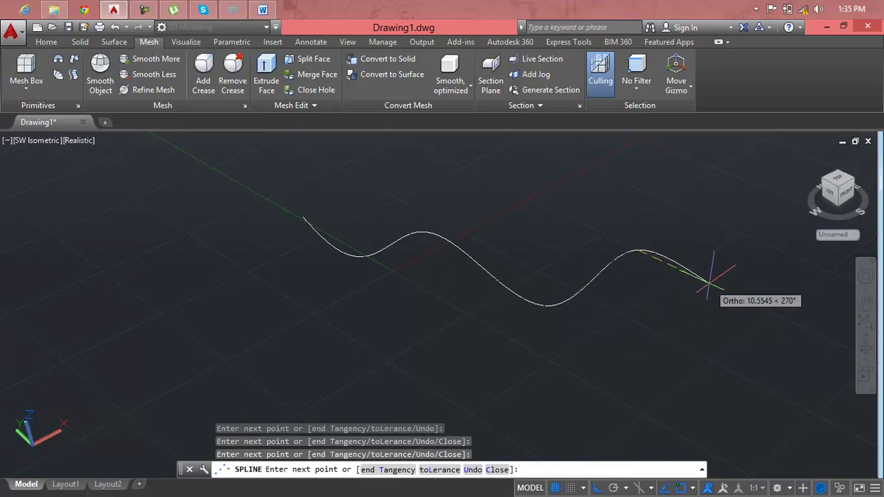
{"action": "left_click", "coordinate": [740, 366]}
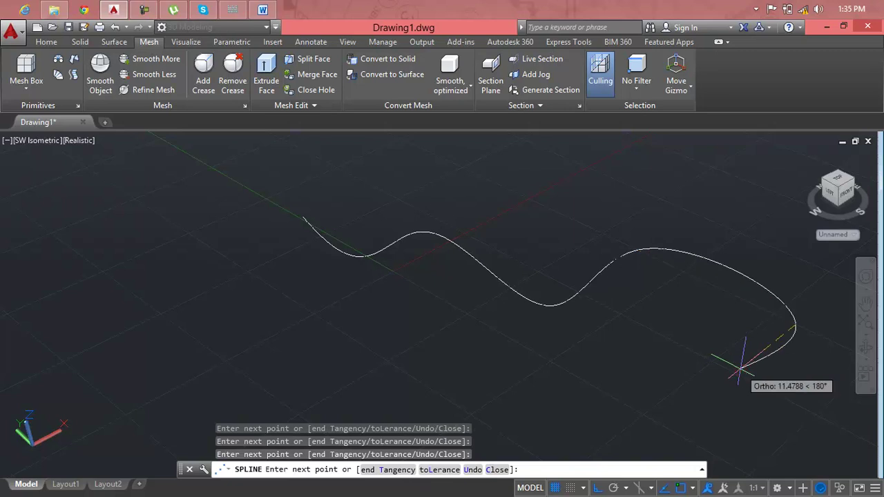
{"action": "key", "text": "Return"}
{"action": "middle_click_drag", "start_coordinate": [722, 350], "coordinate": [596, 355], "text": "shift"}
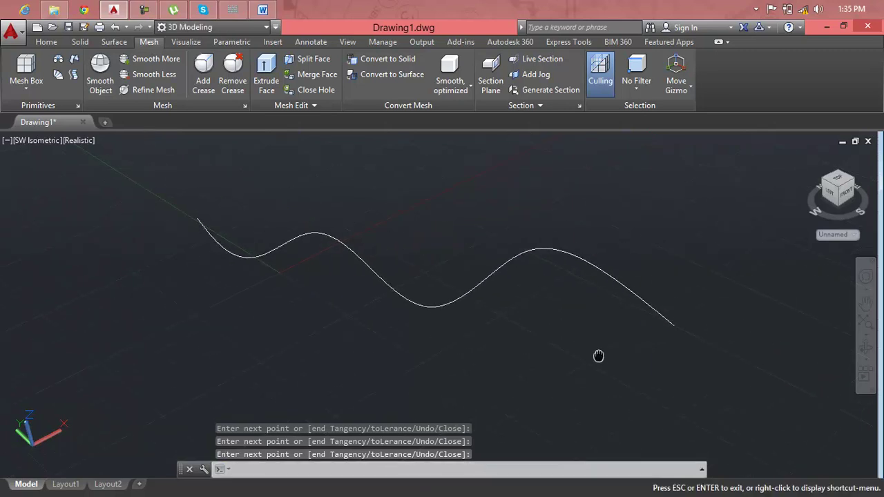
{"action": "middle_click_drag", "start_coordinate": [722, 350], "coordinate": [598, 352], "text": "shift"}
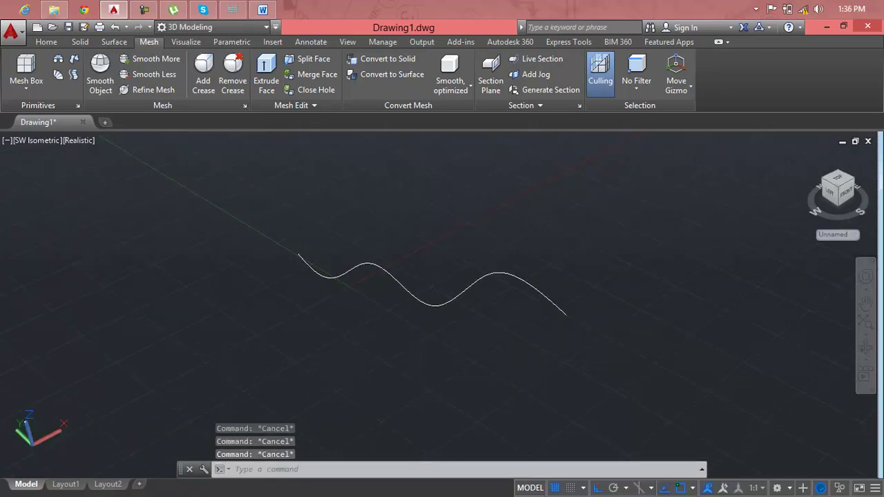
- Rotate the wavy spline 90 degrees with ROTATE3D about an axis at its end
{"action": "type", "text": "RO"}
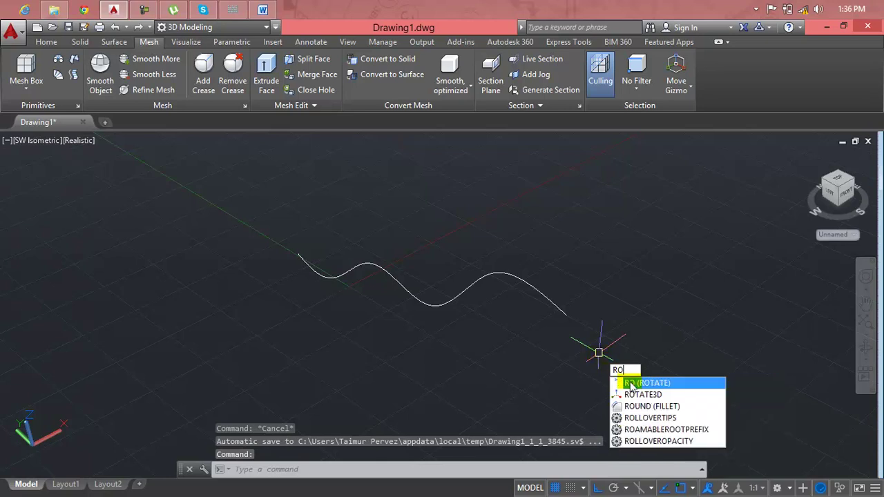
{"action": "left_click", "coordinate": [629, 395]}
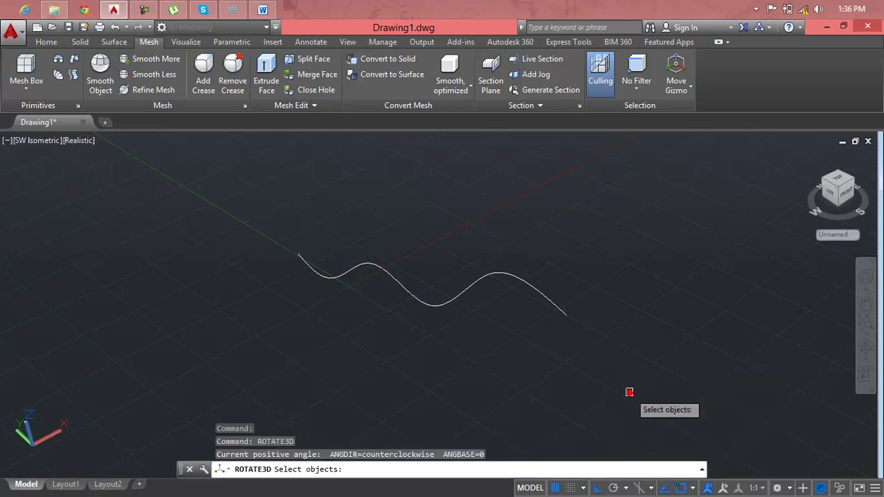
{"action": "left_click", "coordinate": [549, 300]}
{"action": "key", "text": "Return"}
{"action": "left_click", "coordinate": [261, 269]}
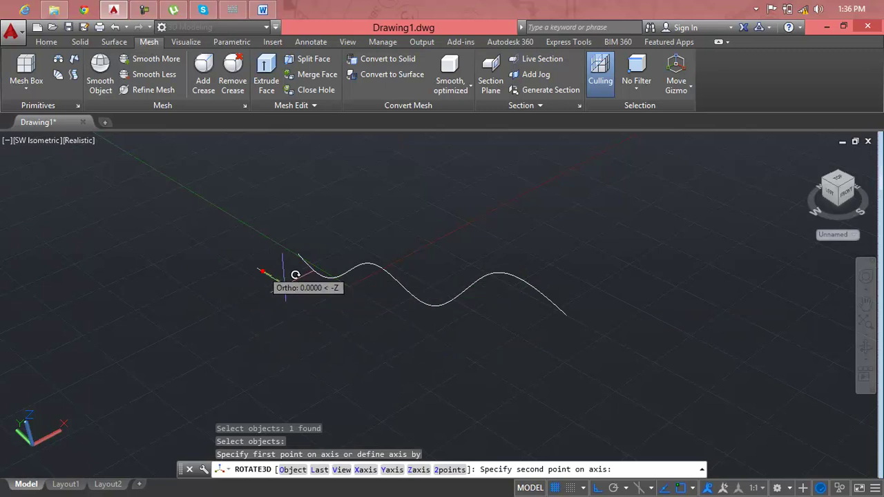
{"action": "left_click", "coordinate": [572, 397]}
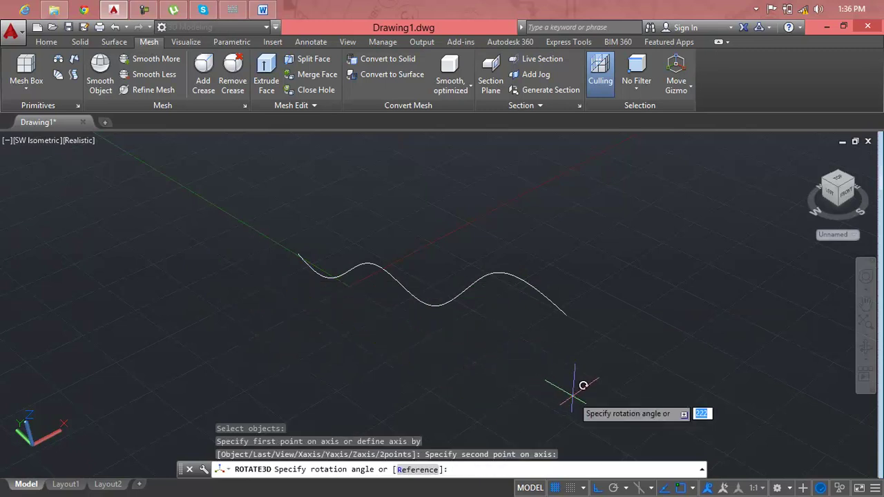
{"action": "type", "text": "0"}
{"action": "key", "text": "Return"}
- Recentre, zoom and orbit the view to inspect the upright spline
{"action": "mouse_move", "coordinate": [501, 365]}
{"action": "middle_mouse_down"}
{"action": "mouse_move", "coordinate": [373, 351]}
{"action": "mouse_move", "coordinate": [332, 331]}
{"action": "middle_mouse_up"}
{"action": "scroll", "coordinate": [302, 311], "scroll_direction": "up", "scroll_amount": 1}
{"action": "scroll", "coordinate": [319, 319], "scroll_direction": "up", "scroll_amount": 1}
{"action": "key", "text": "Escape"}
{"action": "mouse_move", "coordinate": [351, 328]}
{"action": "middle_mouse_down", "text": "shift"}
{"action": "mouse_move", "coordinate": [499, 326]}
{"action": "mouse_move", "coordinate": [487, 345]}
{"action": "mouse_move", "coordinate": [286, 339]}
{"action": "mouse_move", "coordinate": [361, 323]}
{"action": "middle_mouse_up", "text": "shift"}
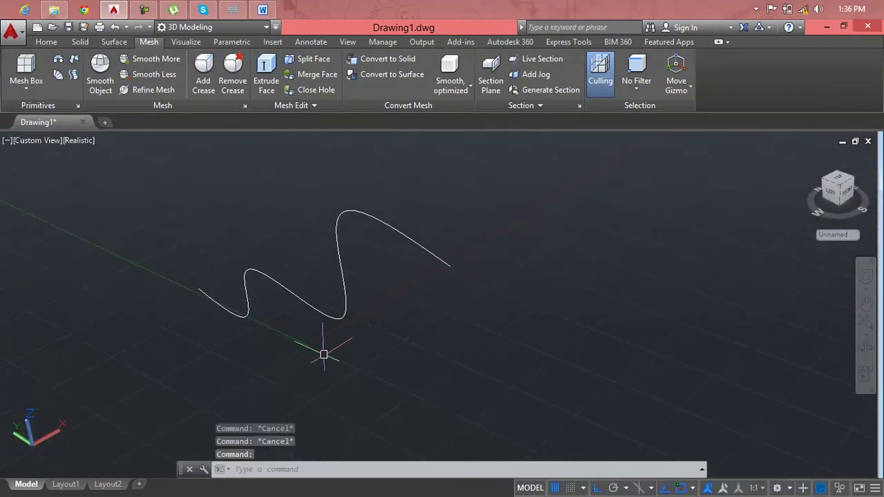
{"action": "key", "text": "Escape"}
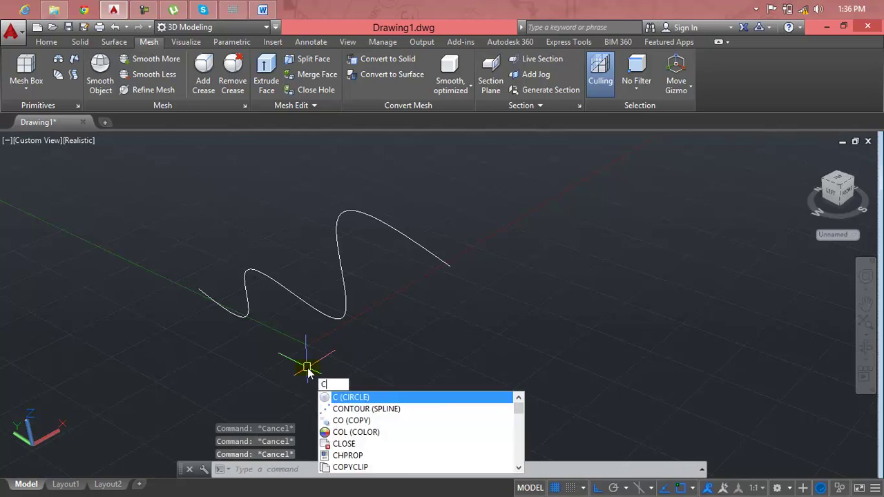
- Copy the upright spline from its endpoint to a parallel spot beside the original
{"action": "type", "text": "pl"}
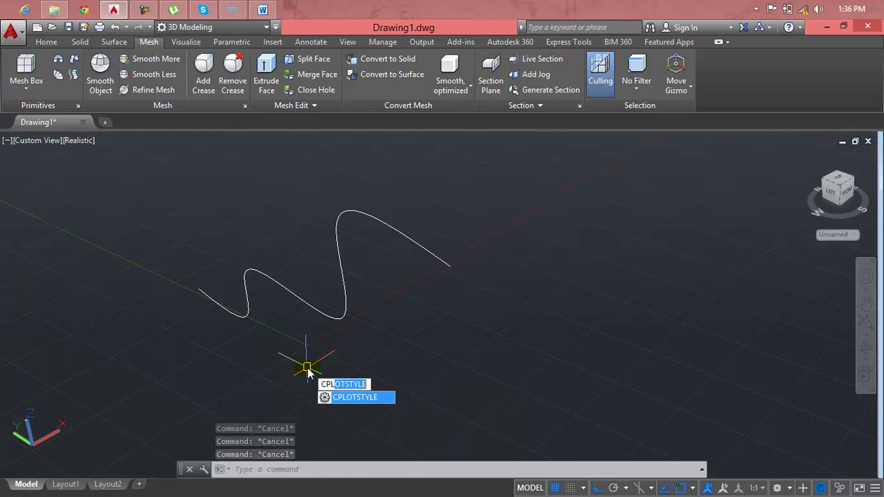
{"action": "key", "text": "Return"}
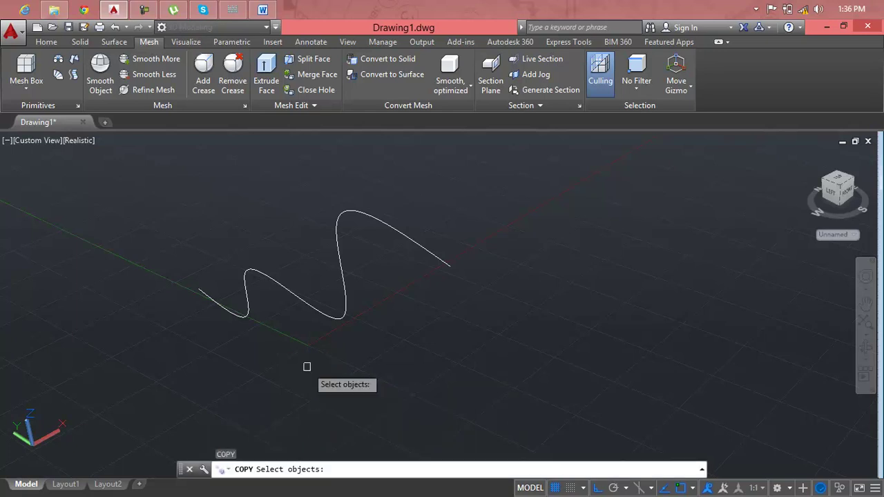
{"action": "left_click", "coordinate": [292, 297]}
{"action": "key", "text": "Return"}
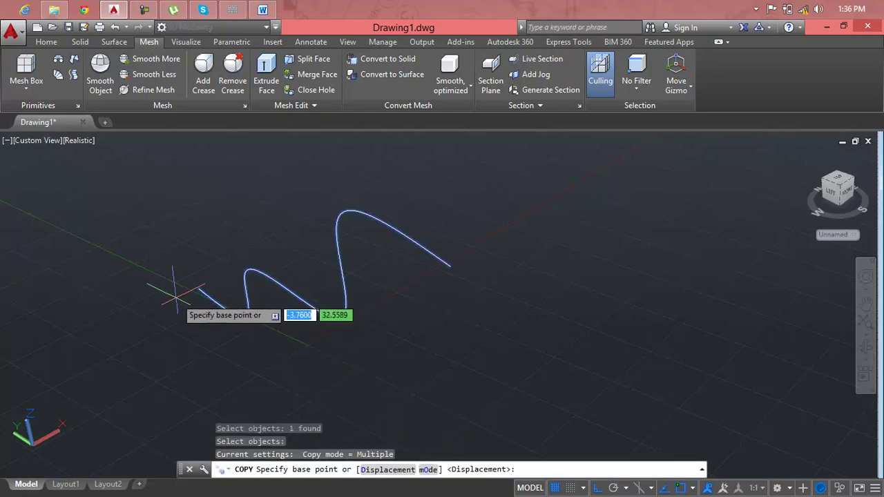
{"action": "left_click", "coordinate": [199, 288]}
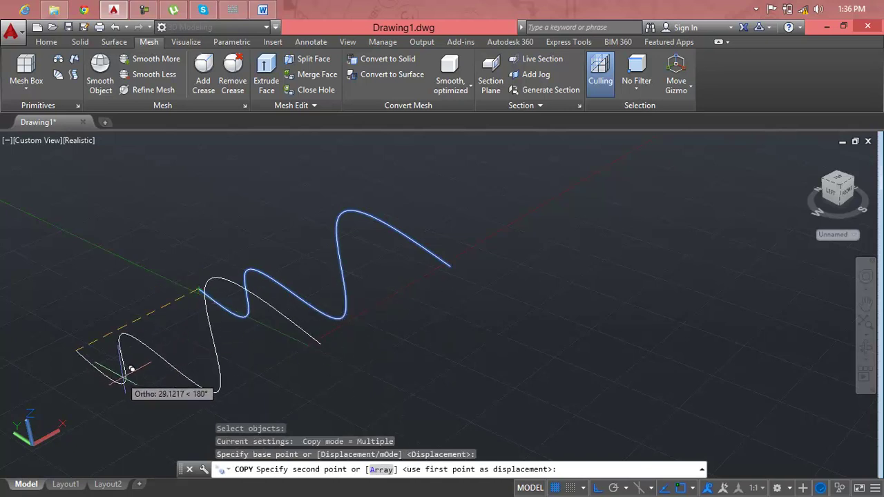
{"action": "scroll", "coordinate": [135, 366], "scroll_direction": "down", "scroll_amount": 2}
{"action": "left_click", "coordinate": [178, 384]}
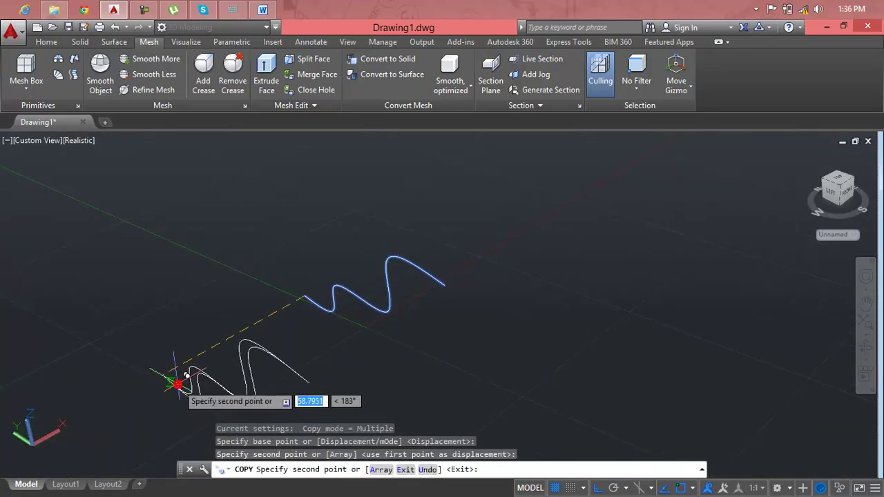
{"action": "key", "text": "Return"}
{"action": "middle_click_drag", "start_coordinate": [268, 321], "coordinate": [340, 326]}
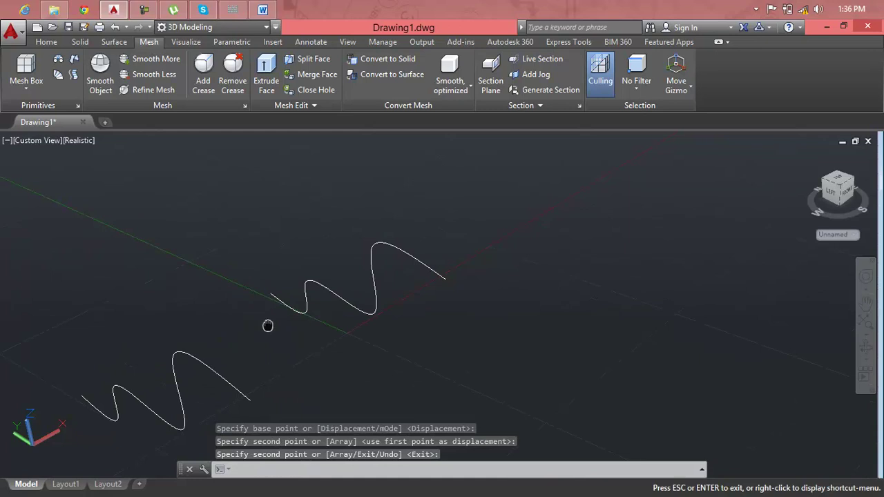
{"action": "key", "text": "Escape"}
{"action": "key", "text": "Escape"}
{"action": "key", "text": "Escape"}
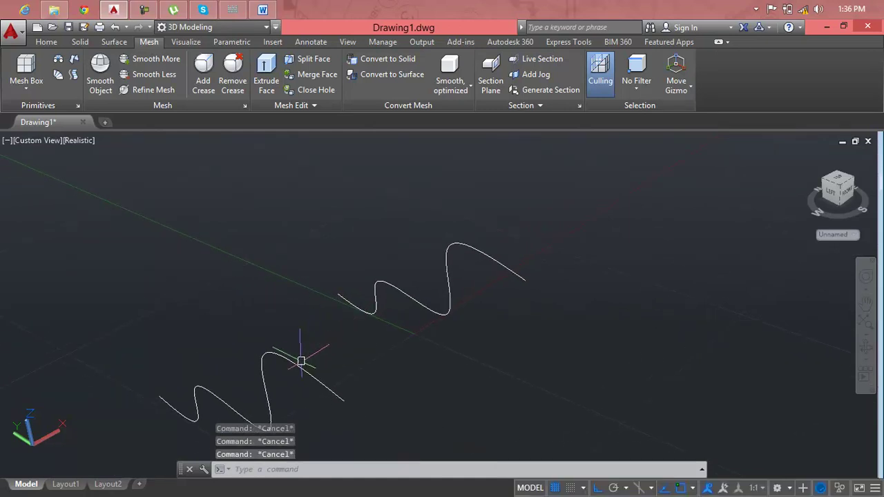
{"action": "middle_click_drag", "start_coordinate": [306, 355], "coordinate": [372, 344]}
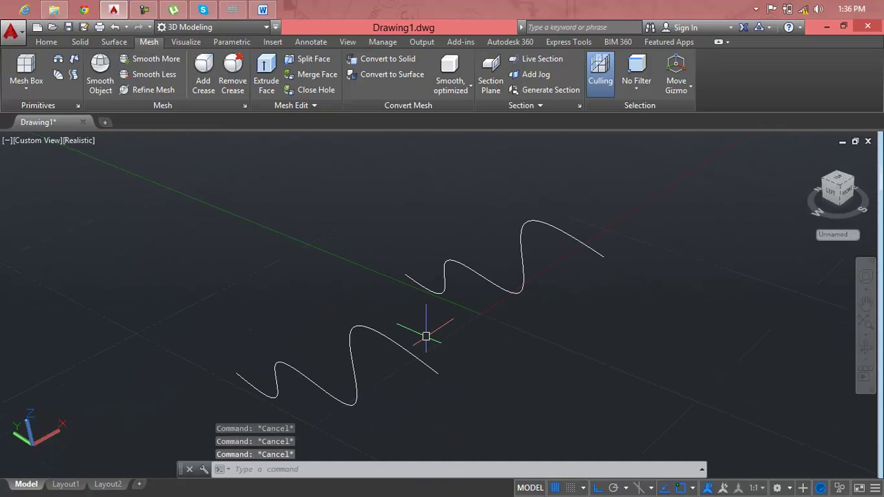
{"action": "mouse_move", "coordinate": [401, 357]}
{"action": "middle_mouse_down", "text": "shift"}
{"action": "mouse_move", "coordinate": [519, 353]}
{"action": "mouse_move", "coordinate": [497, 315]}
{"action": "middle_mouse_up", "text": "shift"}
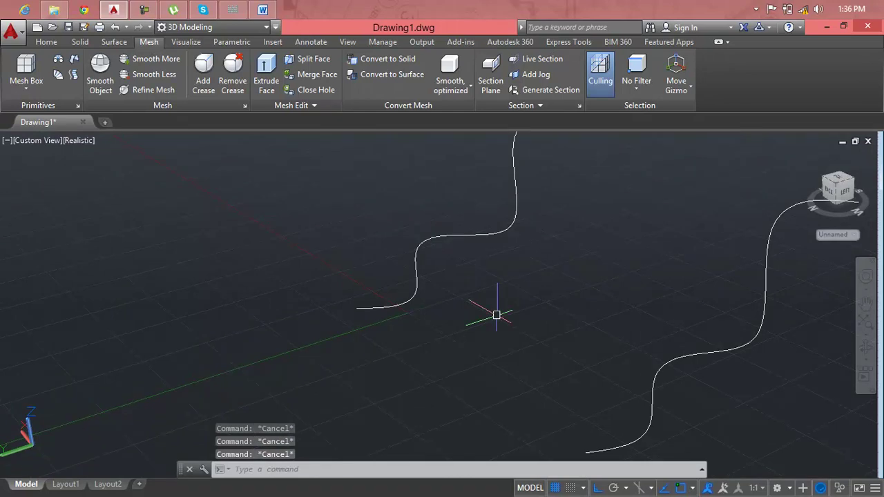
{"action": "type", "text": "sp"}
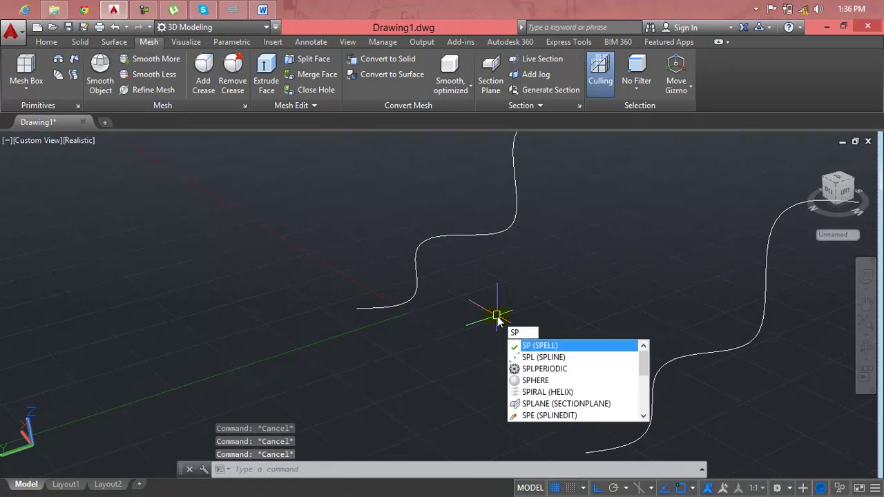
{"action": "type", "text": "l"}
{"action": "key", "text": "Return"}
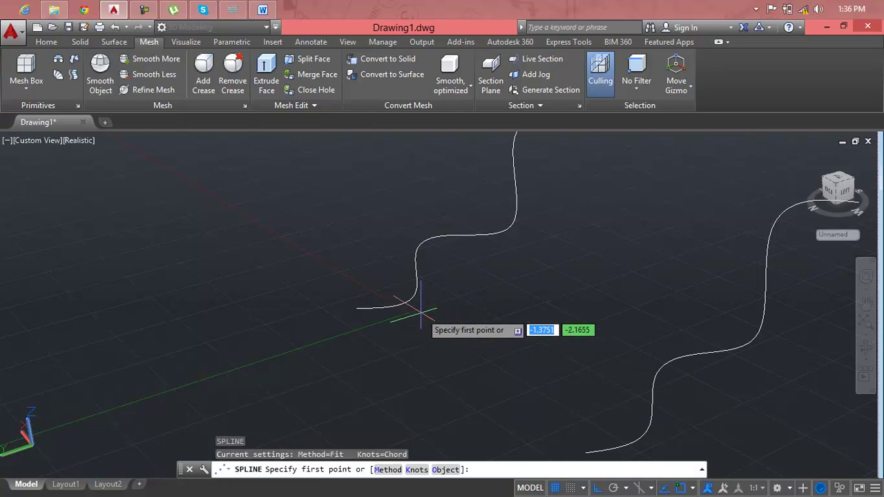
{"action": "left_click", "coordinate": [357, 307]}
{"action": "left_click", "coordinate": [455, 352]}
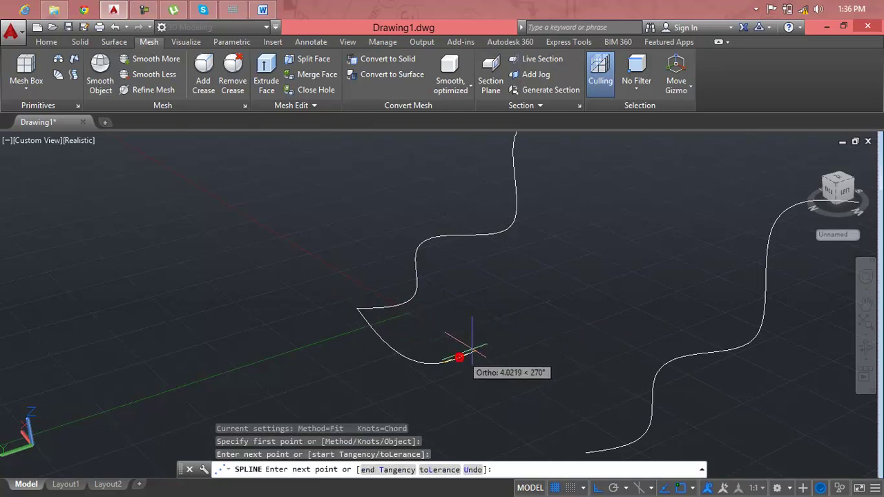
{"action": "left_click", "coordinate": [508, 337]}
{"action": "left_click", "coordinate": [509, 422]}
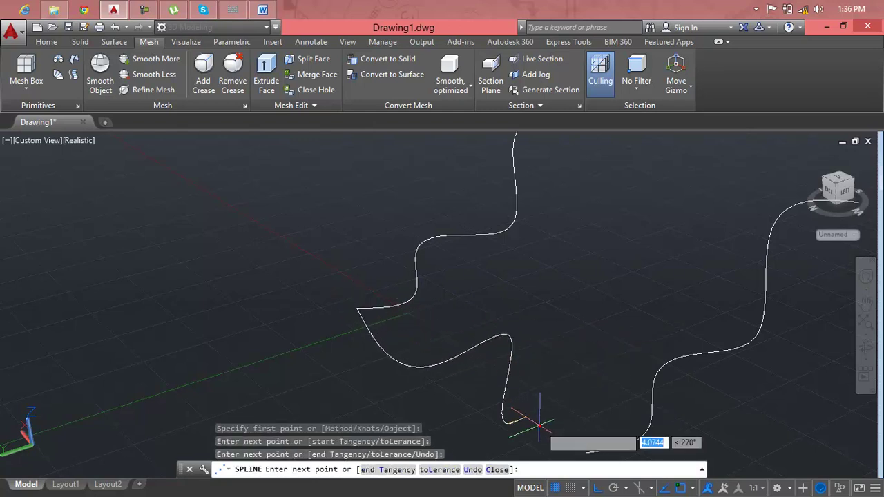
{"action": "left_click", "coordinate": [598, 388]}
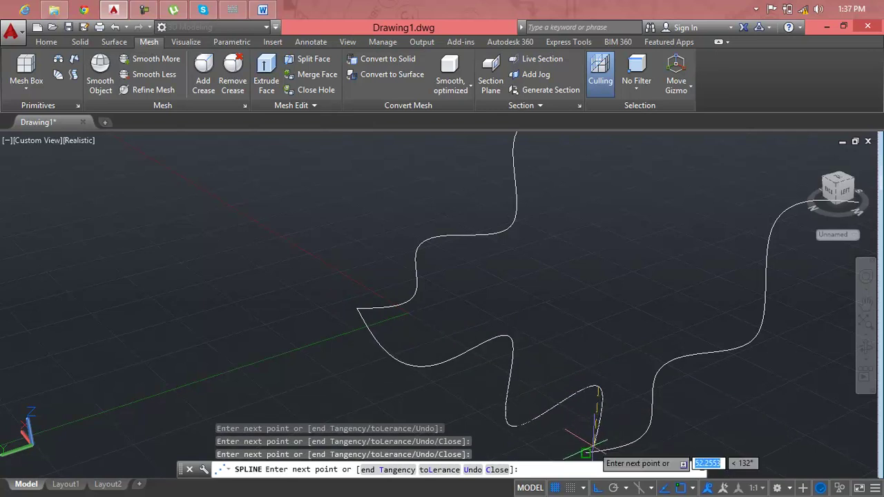
{"action": "left_click", "coordinate": [590, 448]}
{"action": "key", "text": "Return"}
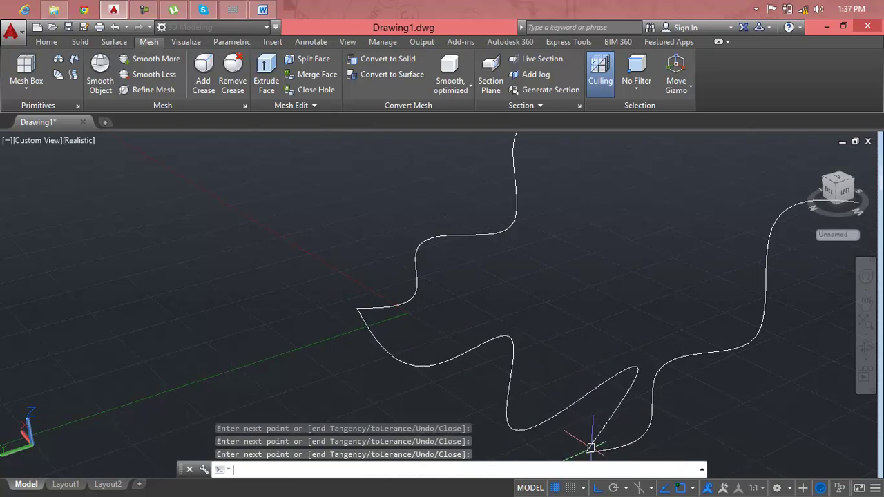
{"action": "key", "text": "Return"}
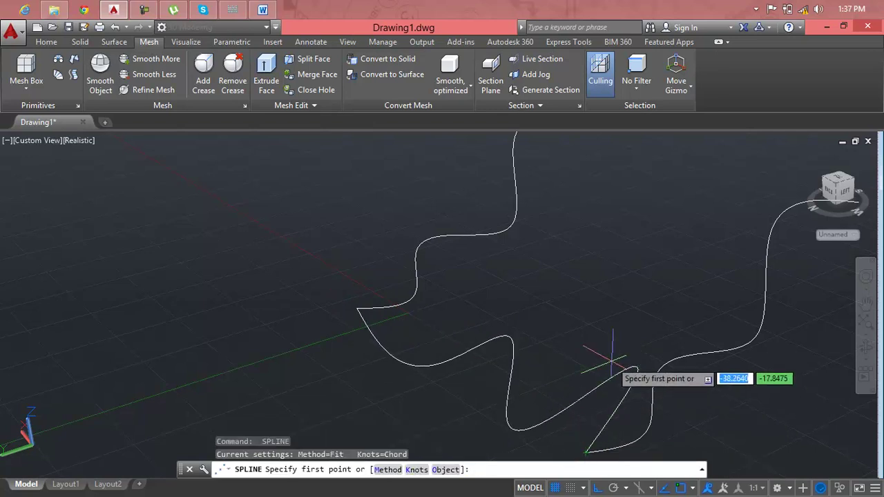
{"action": "key", "text": "Escape"}
{"action": "key", "text": "Escape"}
{"action": "scroll", "coordinate": [612, 359], "scroll_direction": "down", "scroll_amount": 2}
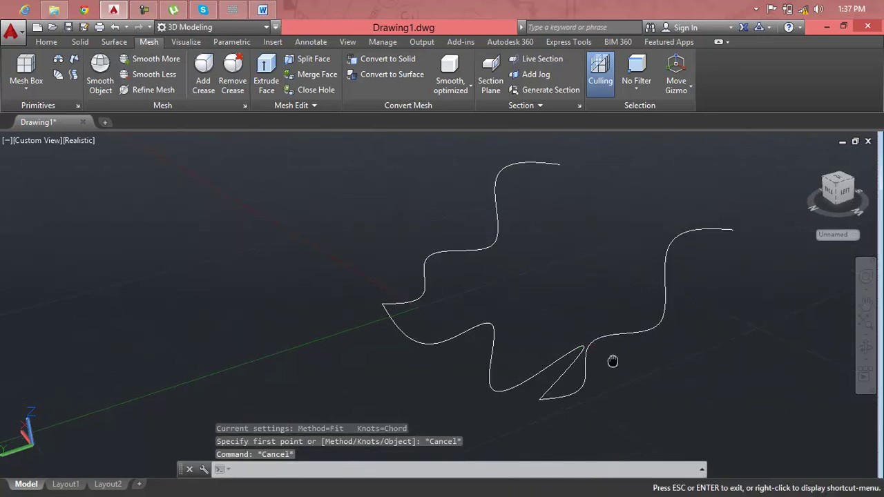
{"action": "type", "text": "oy"}
{"action": "key", "text": "BackSpace"}
{"action": "type", "text": "tate3d"}
{"action": "key", "text": "Return"}
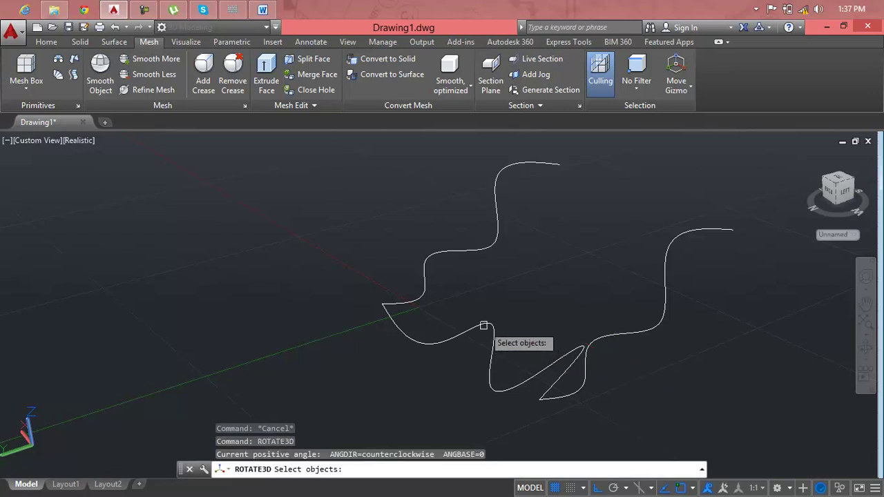
{"action": "left_click", "coordinate": [483, 325]}
{"action": "key", "text": "Return"}
{"action": "left_click", "coordinate": [379, 310]}
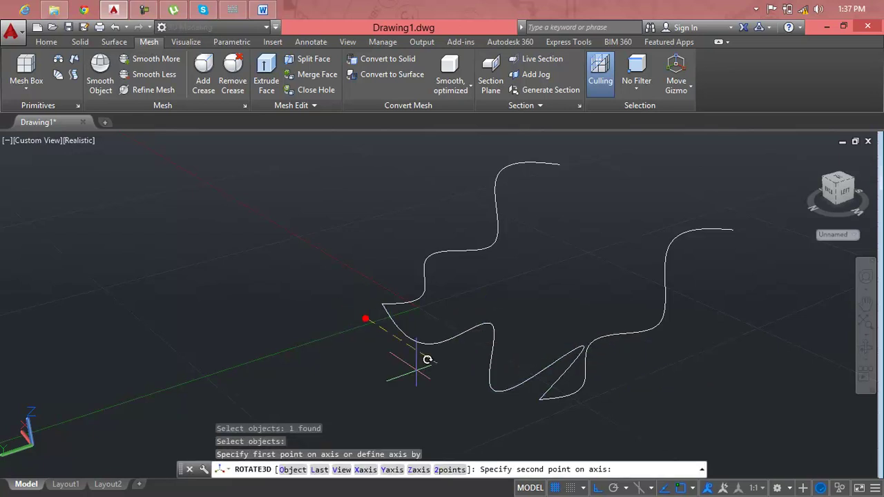
{"action": "left_click", "coordinate": [560, 449]}
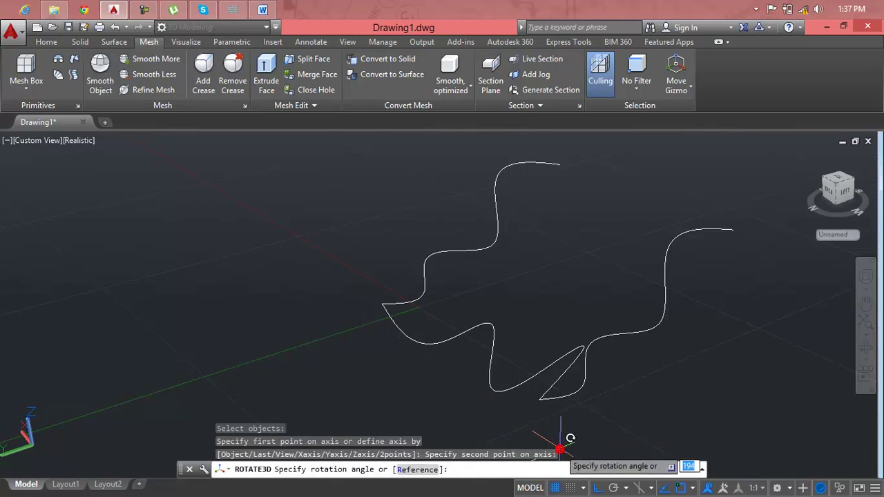
{"action": "type", "text": "90"}
{"action": "key", "text": "Return"}
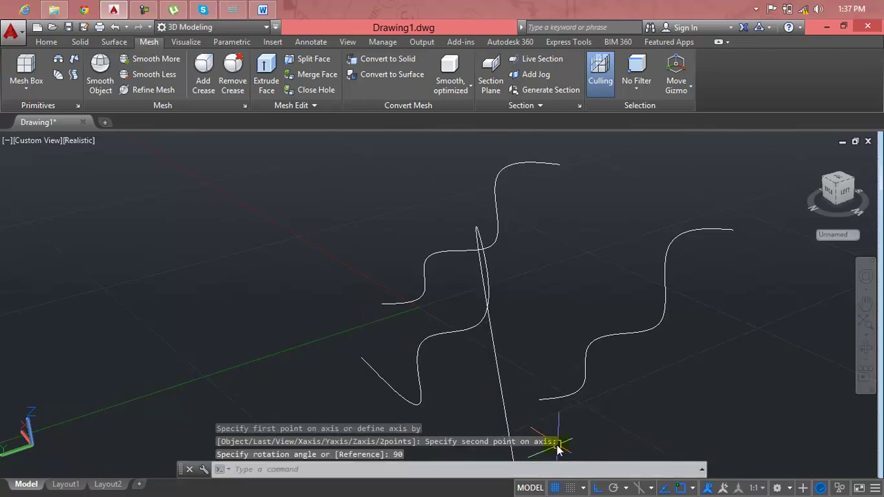
{"action": "key", "text": "Escape"}
{"action": "scroll", "coordinate": [521, 380], "scroll_direction": "down", "scroll_amount": 3}
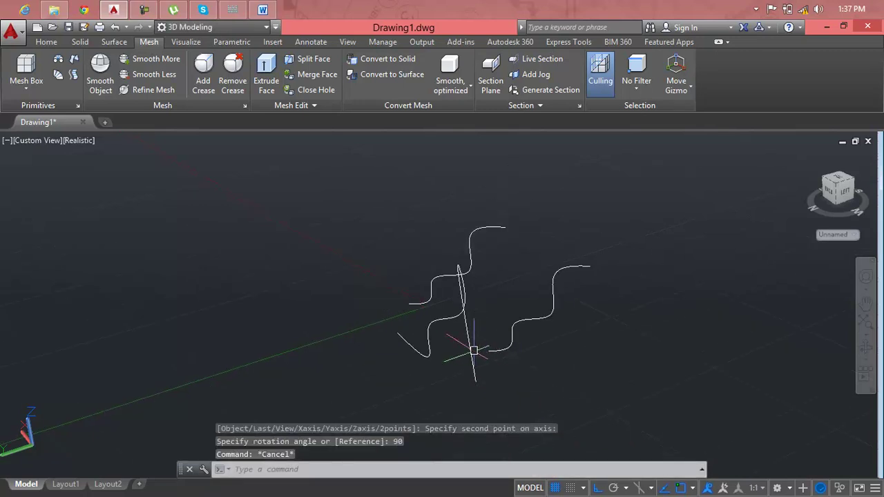
{"action": "left_click", "coordinate": [474, 351]}
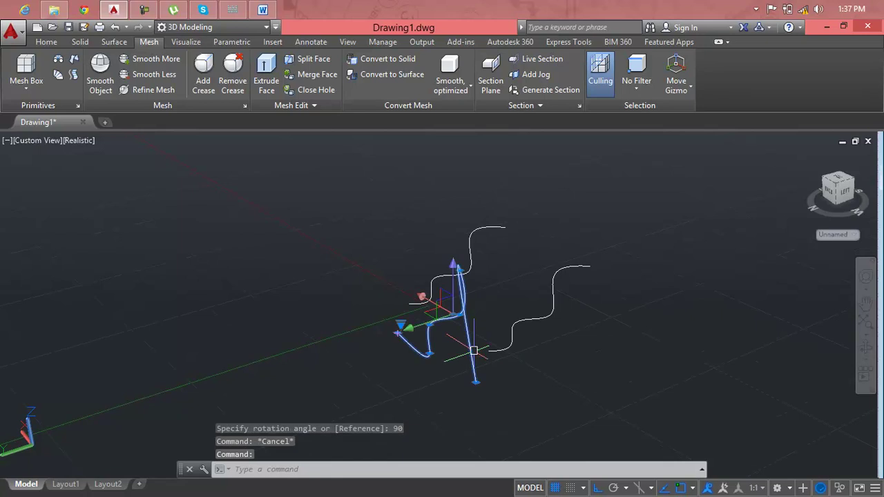
{"action": "key", "text": "Delete"}
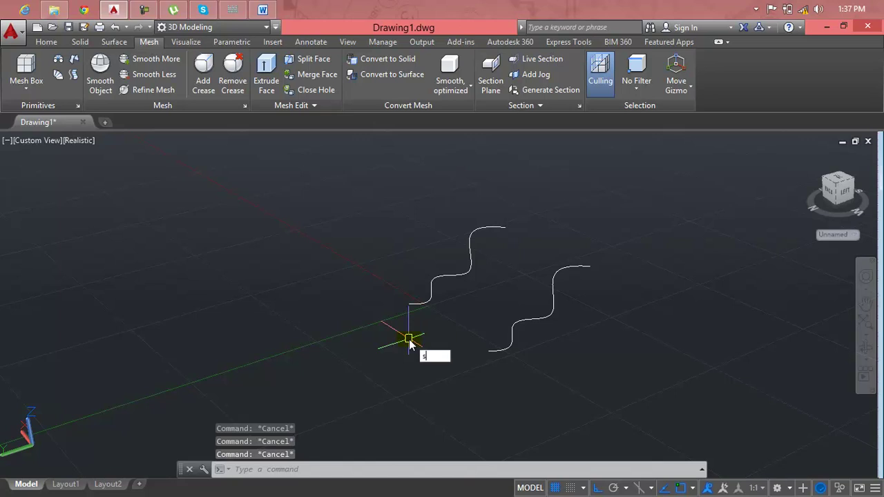
- Draw a new six-point wavy spline
{"action": "type", "text": "pl"}
{"action": "key", "text": "Return"}
{"action": "left_click", "coordinate": [225, 324]}
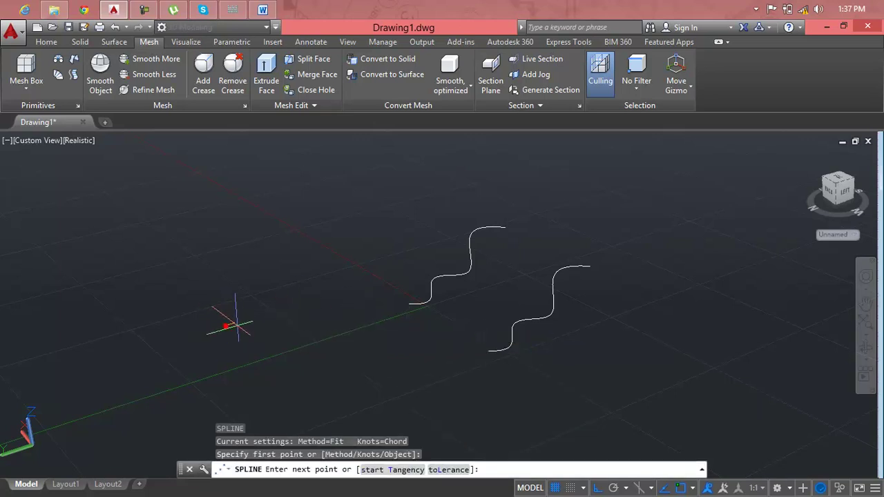
{"action": "left_click", "coordinate": [290, 322]}
{"action": "left_click", "coordinate": [316, 352]}
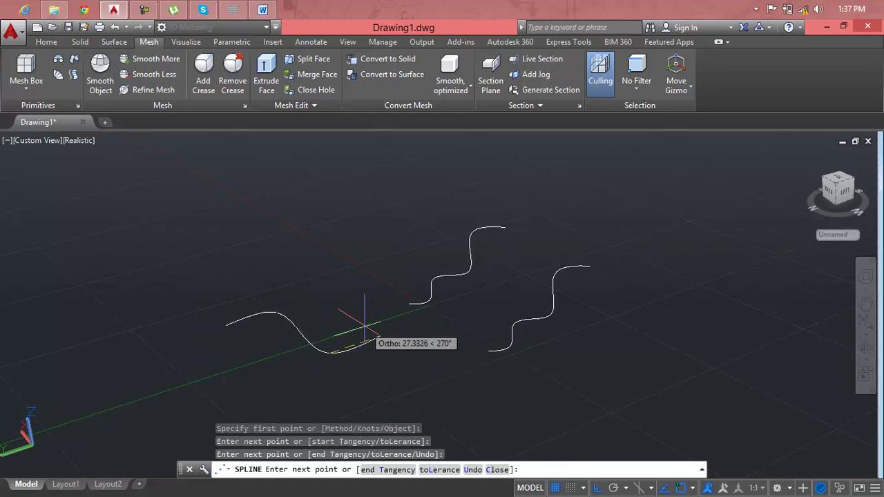
{"action": "left_click", "coordinate": [365, 326]}
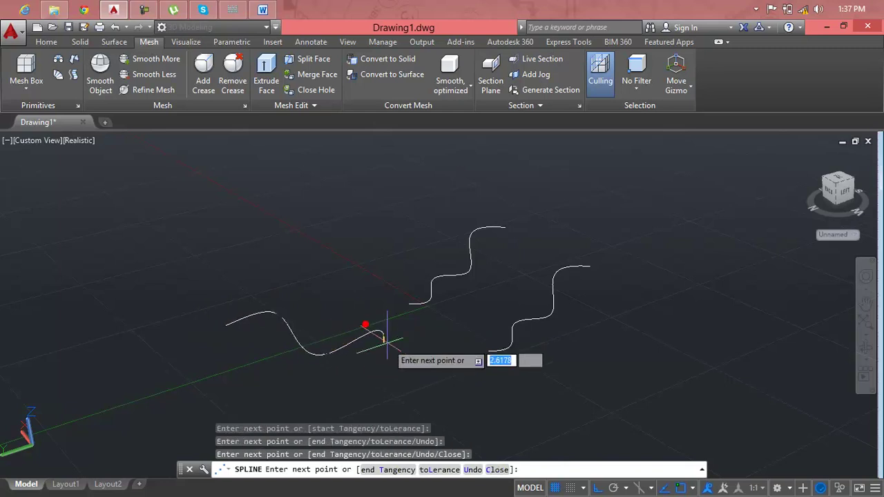
{"action": "left_click", "coordinate": [409, 377]}
{"action": "left_click", "coordinate": [418, 366]}
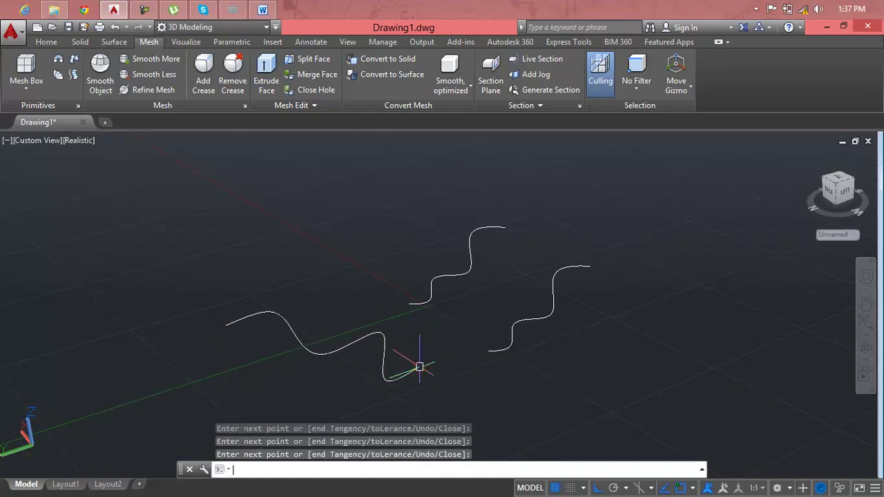
{"action": "key", "text": "Return"}
{"action": "key", "text": "Escape"}
{"action": "key", "text": "Escape"}
{"action": "key", "text": "Escape"}
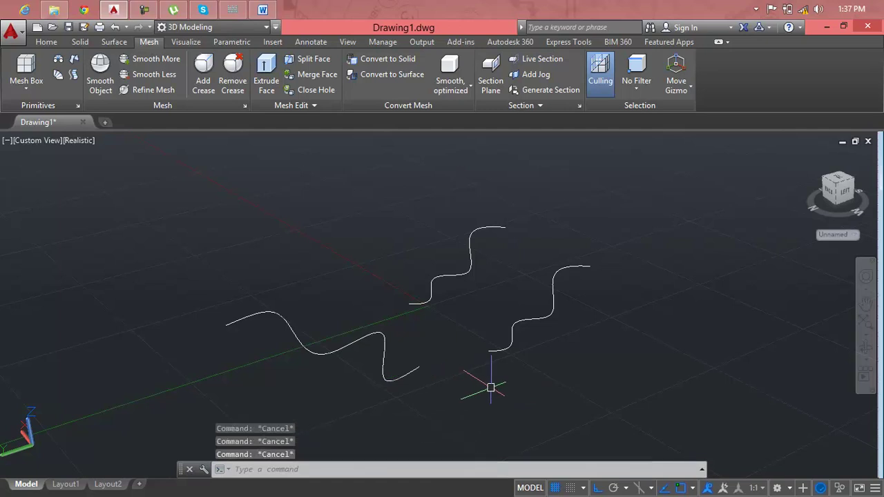
- Copy the new spline from its start point to a snapped point
{"action": "type", "text": "cp"}
{"action": "key", "text": "Return"}
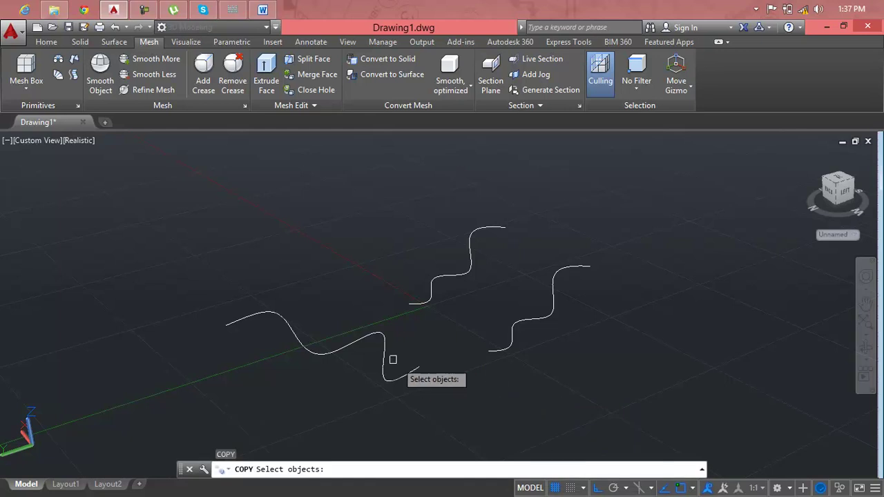
{"action": "left_click", "coordinate": [372, 337]}
{"action": "key", "text": "Return"}
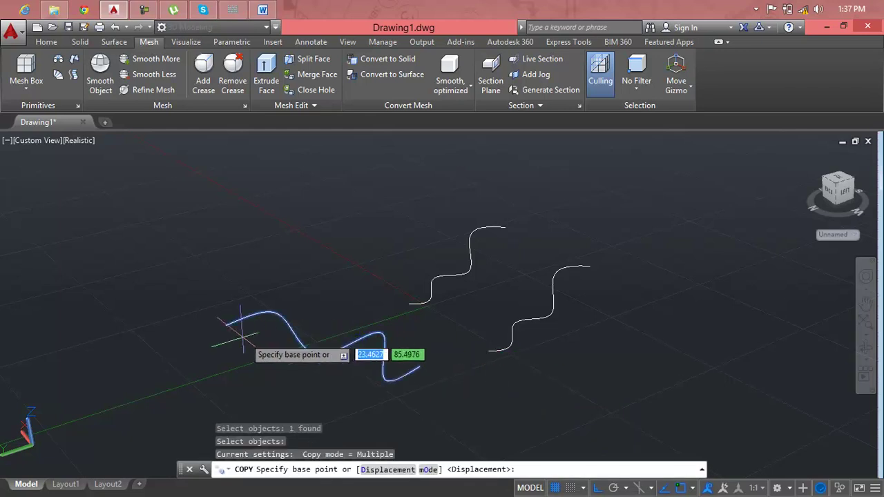
{"action": "left_click", "coordinate": [233, 320]}
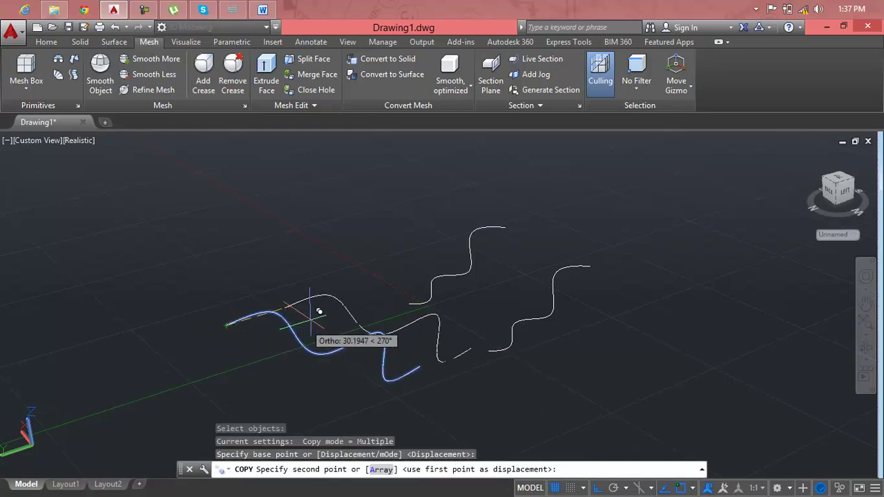
{"action": "left_click", "coordinate": [415, 304]}
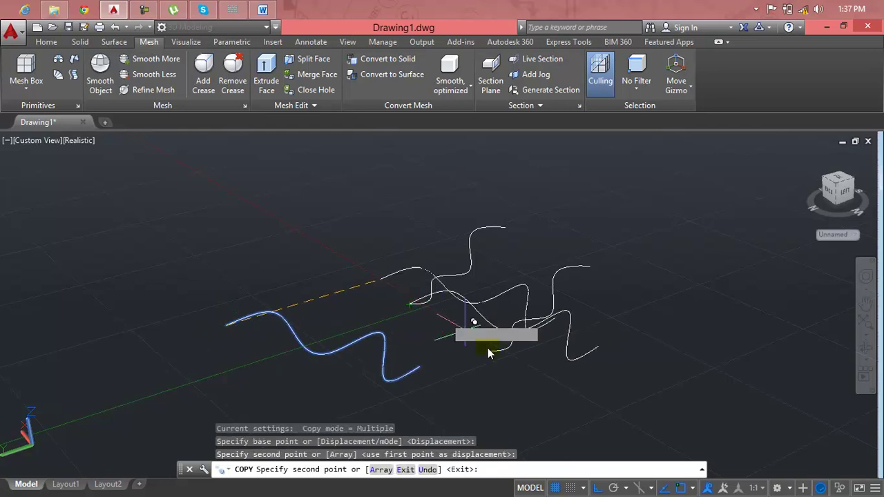
{"action": "key", "text": "Escape"}
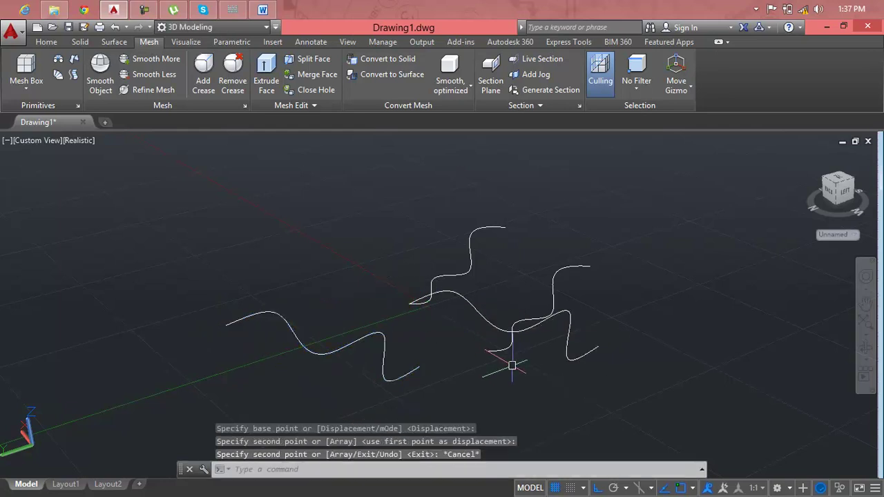
{"action": "key", "text": "Escape"}
{"action": "key", "text": "Escape"}
{"action": "key", "text": "Escape"}
- Delete the left spline and zoom in on the remaining curves
{"action": "left_click", "coordinate": [400, 381]}
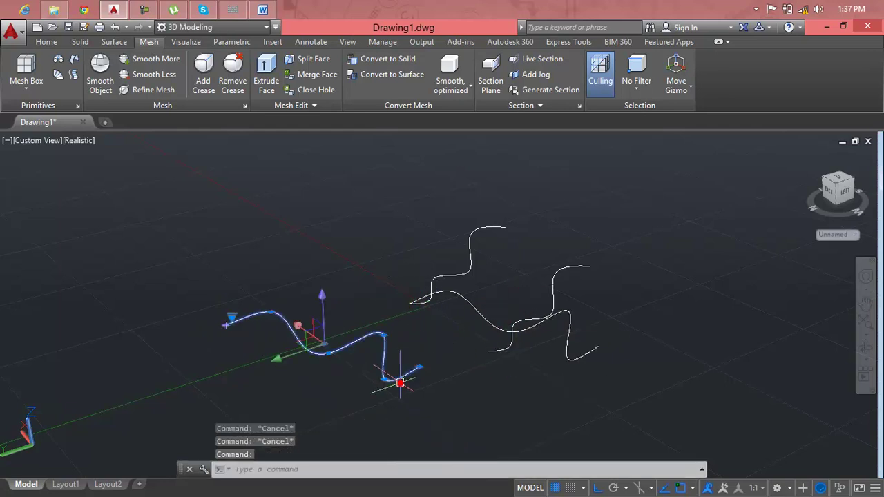
{"action": "key", "text": "Delete"}
{"action": "scroll", "coordinate": [476, 363], "scroll_direction": "up", "scroll_amount": 2}
{"action": "scroll", "coordinate": [483, 345], "scroll_direction": "up", "scroll_amount": 1}
{"action": "middle_click_drag", "start_coordinate": [468, 341], "coordinate": [360, 329]}
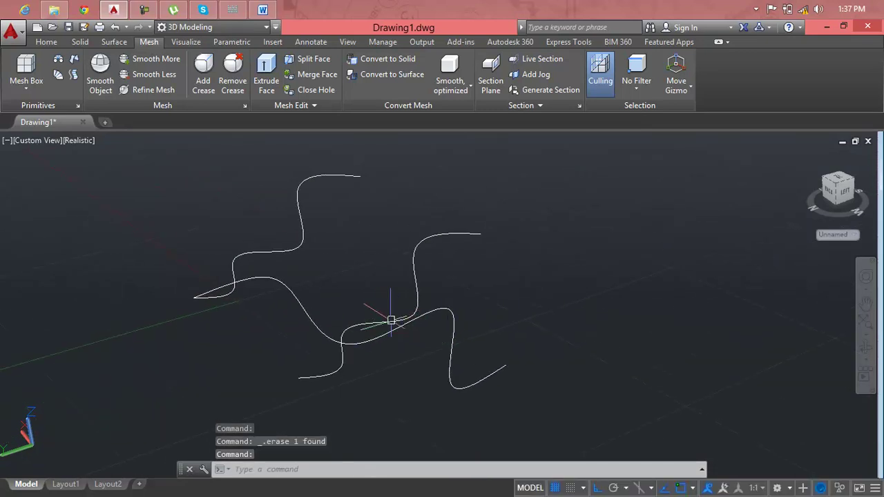
{"action": "key", "text": "Escape"}
{"action": "key", "text": "Escape"}
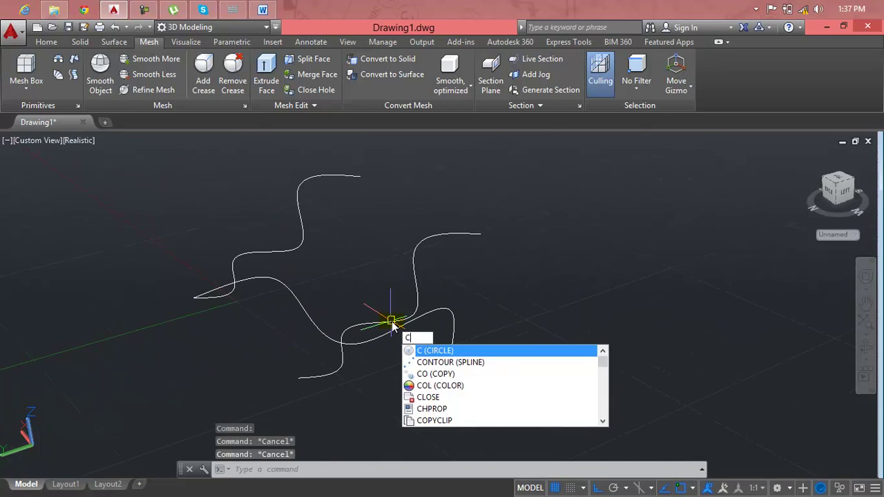
{"action": "key", "text": "Escape"}
- Move the middle spline so its end meets the other curve
{"action": "type", "text": "m"}
{"action": "key", "text": "Return"}
{"action": "left_click", "coordinate": [390, 319]}
{"action": "key", "text": "Return"}
{"action": "left_click", "coordinate": [299, 377]}
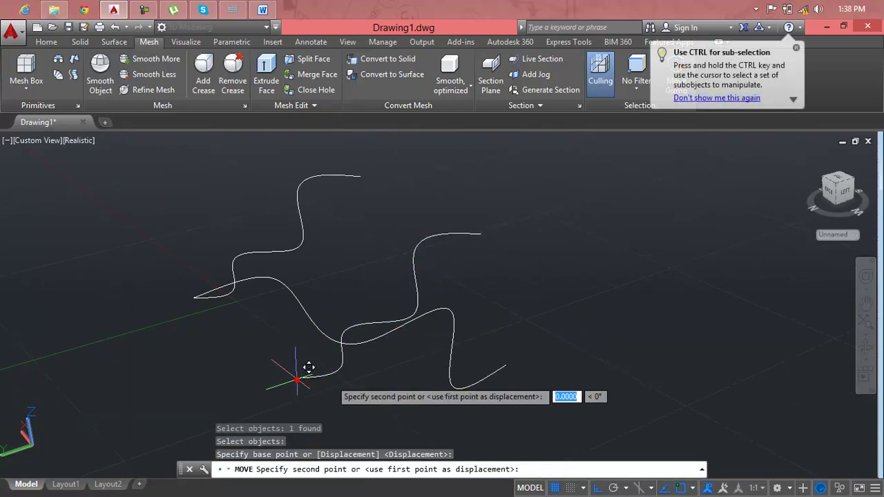
{"action": "left_click", "coordinate": [508, 360]}
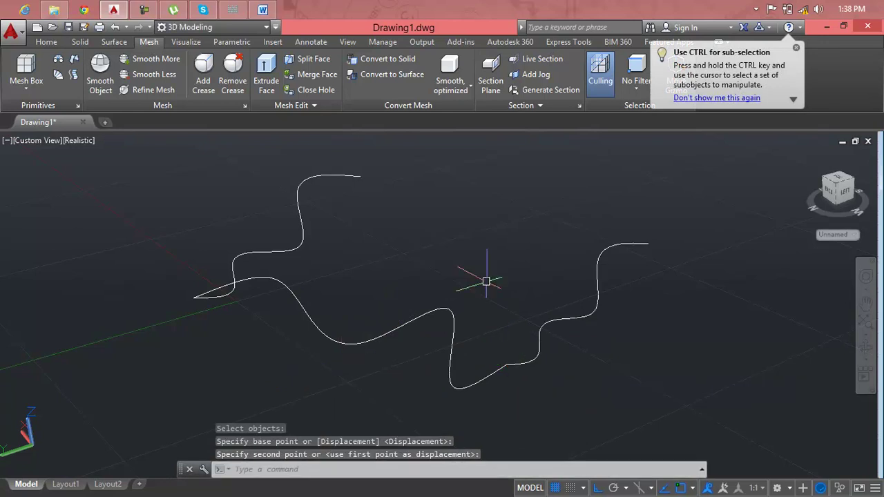
{"action": "key", "text": "Return"}
{"action": "middle_click_drag", "start_coordinate": [486, 280], "coordinate": [414, 328]}
{"action": "key", "text": "Escape"}
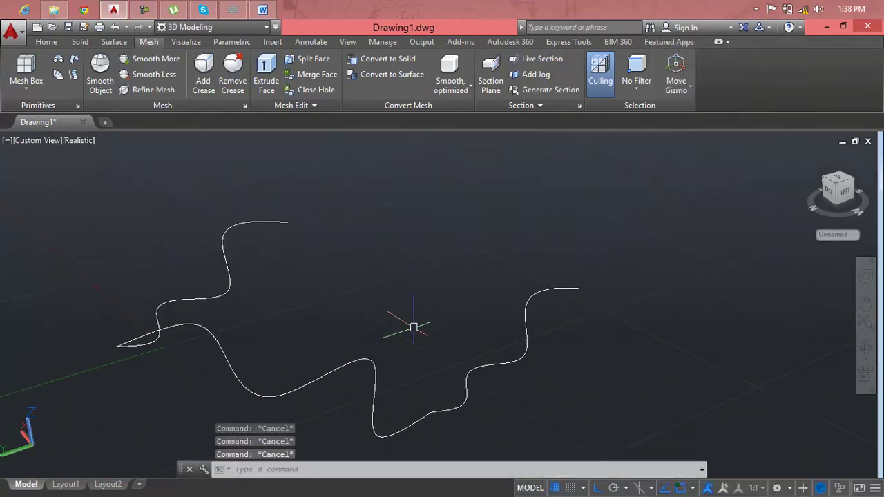
- Copy the lower spline from its endpoint onto the upper curve's end
{"action": "type", "text": "cp"}
{"action": "key", "text": "Return"}
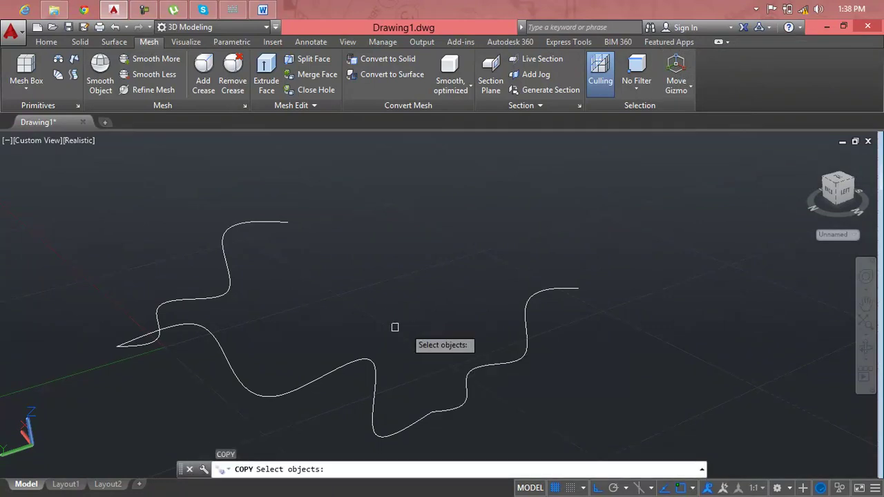
{"action": "left_click", "coordinate": [353, 358]}
{"action": "key", "text": "Return"}
{"action": "left_click", "coordinate": [117, 345]}
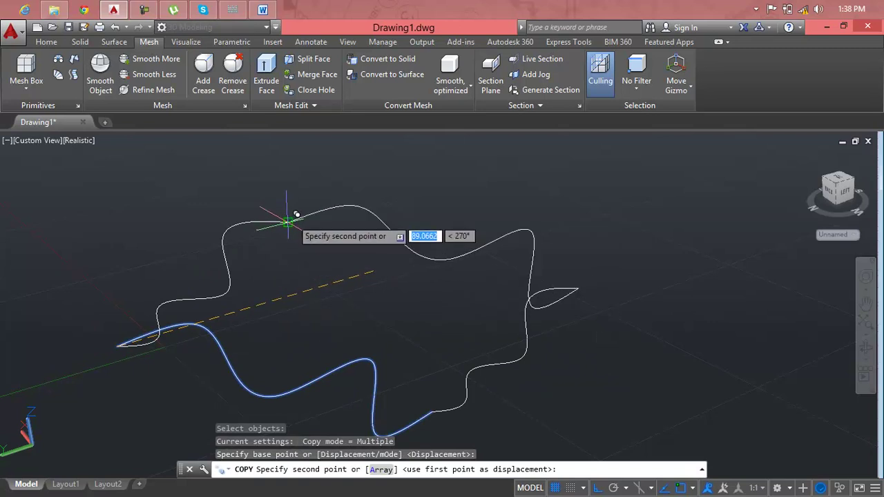
{"action": "scroll", "coordinate": [292, 207], "scroll_direction": "up", "scroll_amount": 3}
{"action": "mouse_move", "coordinate": [292, 207]}
{"action": "middle_mouse_down"}
{"action": "mouse_move", "coordinate": [391, 352]}
{"action": "mouse_move", "coordinate": [391, 387]}
{"action": "middle_mouse_up"}
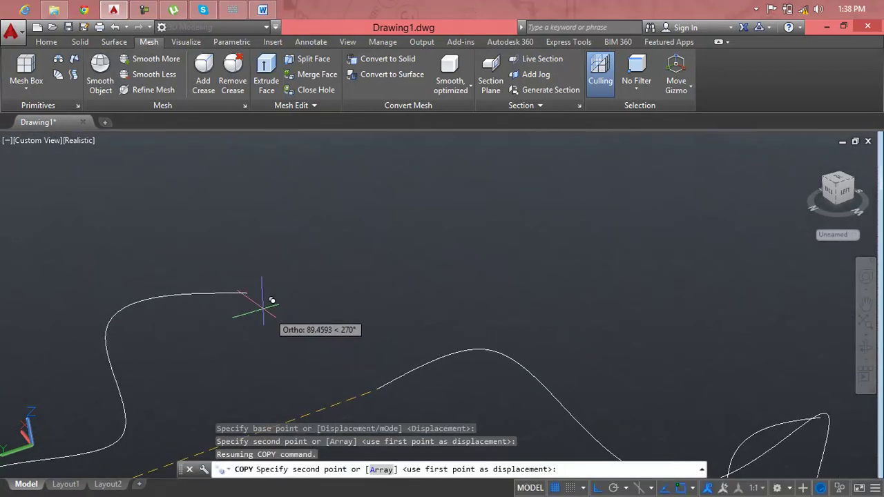
{"action": "left_click", "coordinate": [247, 293]}
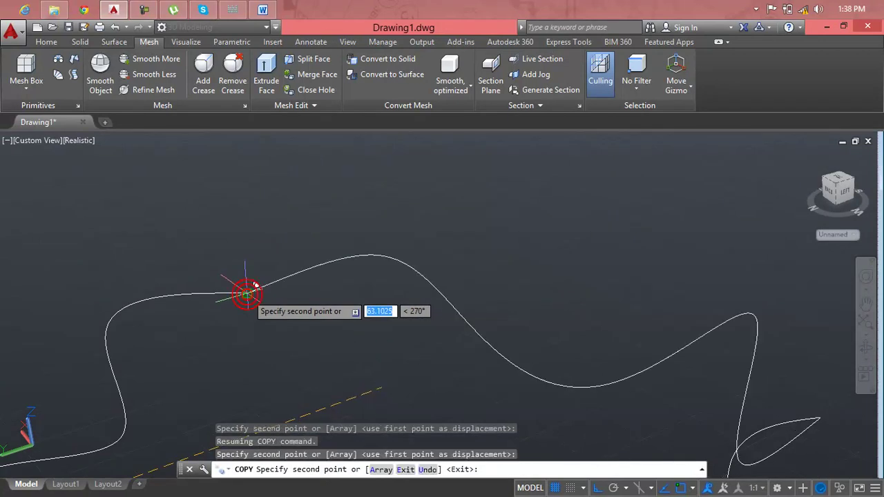
{"action": "scroll", "coordinate": [256, 292], "scroll_direction": "down", "scroll_amount": 2}
{"action": "middle_click_drag", "start_coordinate": [256, 292], "coordinate": [573, 375]}
{"action": "scroll", "coordinate": [574, 375], "scroll_direction": "down", "scroll_amount": 1}
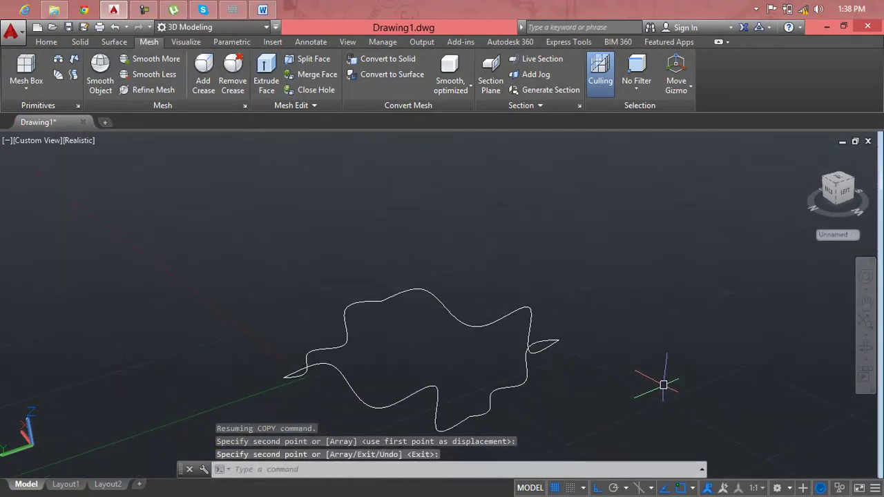
{"action": "key", "text": "Escape"}
{"action": "key", "text": "Escape"}
{"action": "mouse_move", "coordinate": [605, 373]}
{"action": "middle_mouse_down", "text": "shift"}
{"action": "mouse_move", "coordinate": [577, 388]}
{"action": "mouse_move", "coordinate": [458, 410]}
{"action": "mouse_move", "coordinate": [491, 396]}
{"action": "mouse_move", "coordinate": [532, 352]}
{"action": "middle_mouse_up", "text": "shift"}
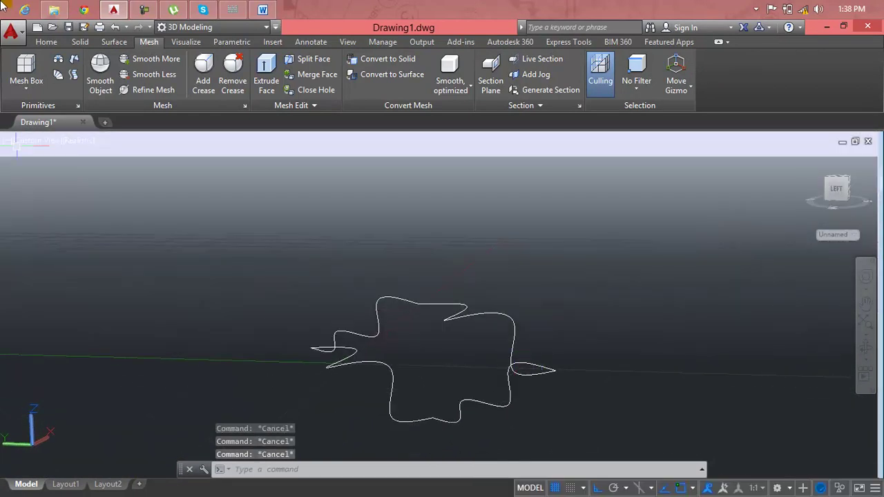
- Build an Edge Surface mesh by picking the four wavy boundary curves in turn
{"action": "left_click", "coordinate": [74, 62]}
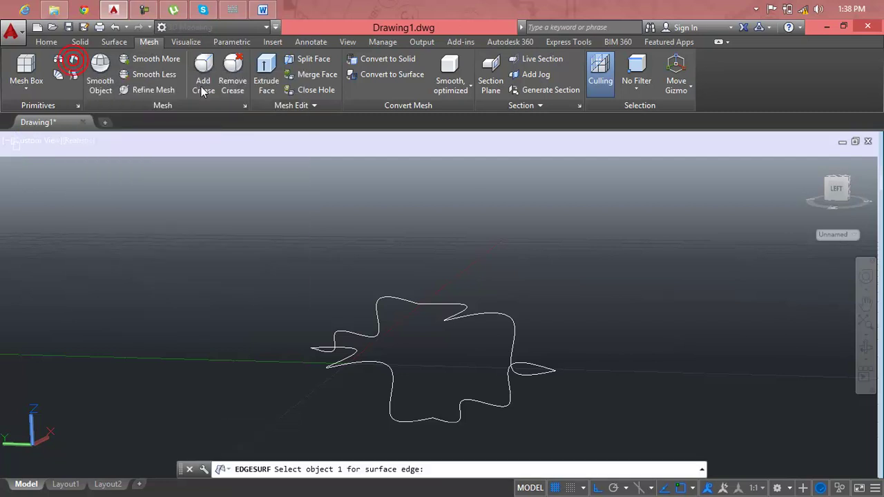
{"action": "left_click", "coordinate": [378, 301]}
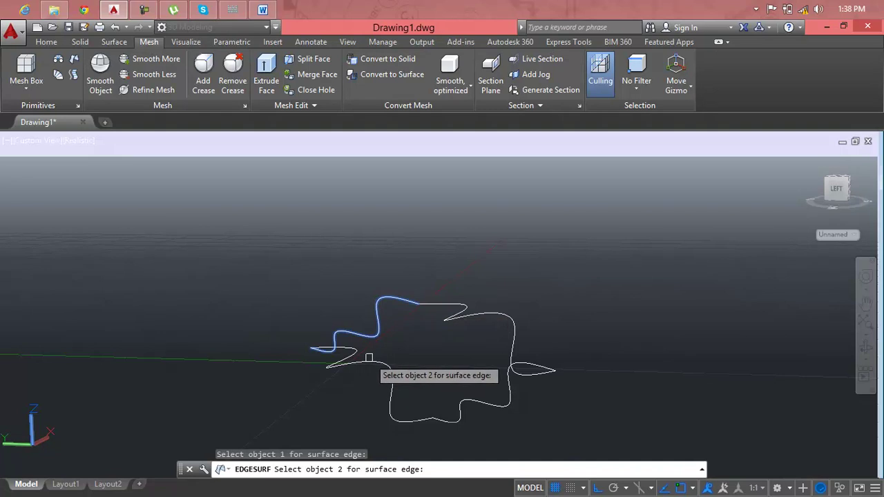
{"action": "left_click", "coordinate": [369, 359]}
{"action": "left_click", "coordinate": [474, 403]}
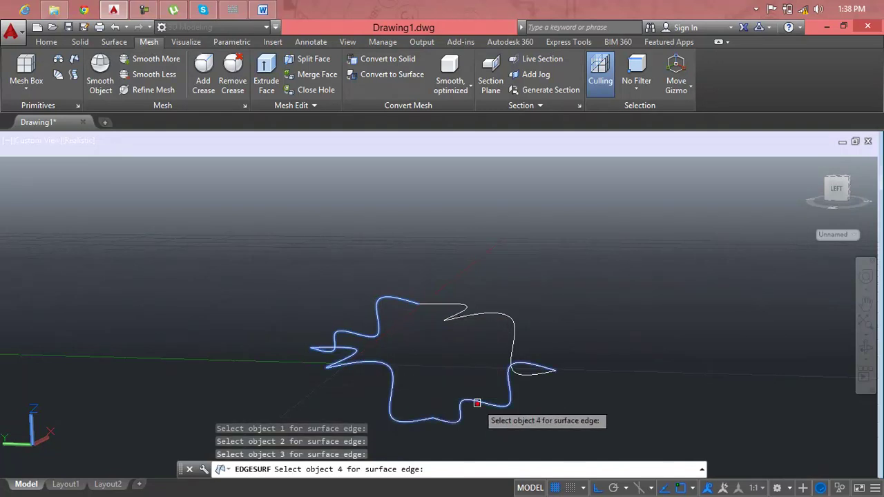
{"action": "left_click", "coordinate": [487, 315]}
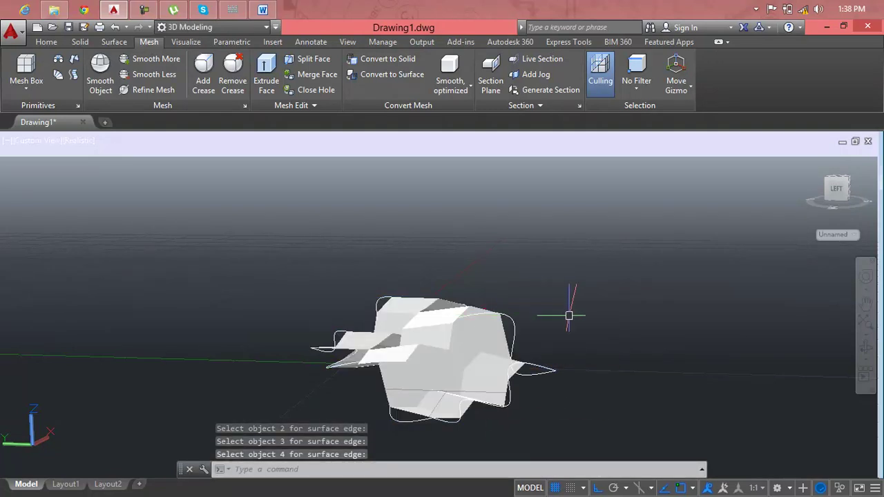
{"action": "key", "text": "Return"}
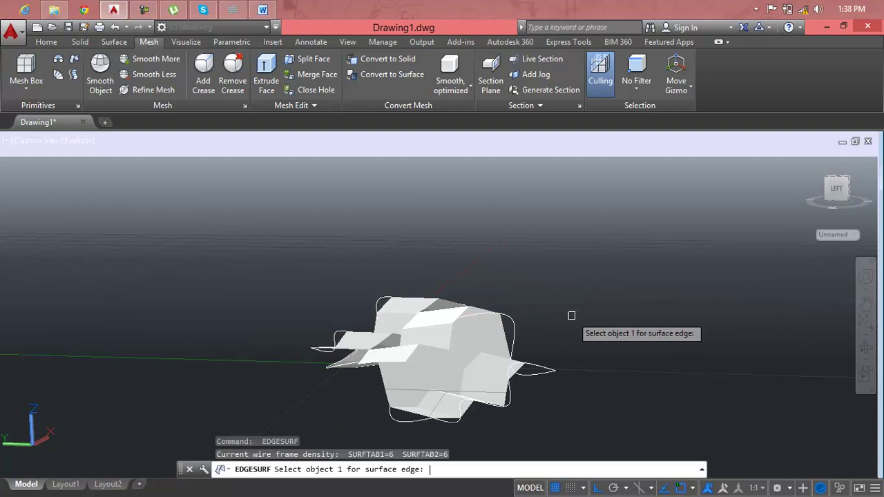
{"action": "key", "text": "Escape"}
{"action": "mouse_move", "coordinate": [484, 377]}
{"action": "middle_mouse_down", "text": "shift"}
{"action": "mouse_move", "coordinate": [557, 400]}
{"action": "mouse_move", "coordinate": [624, 395]}
{"action": "mouse_move", "coordinate": [505, 433]}
{"action": "middle_mouse_up", "text": "shift"}
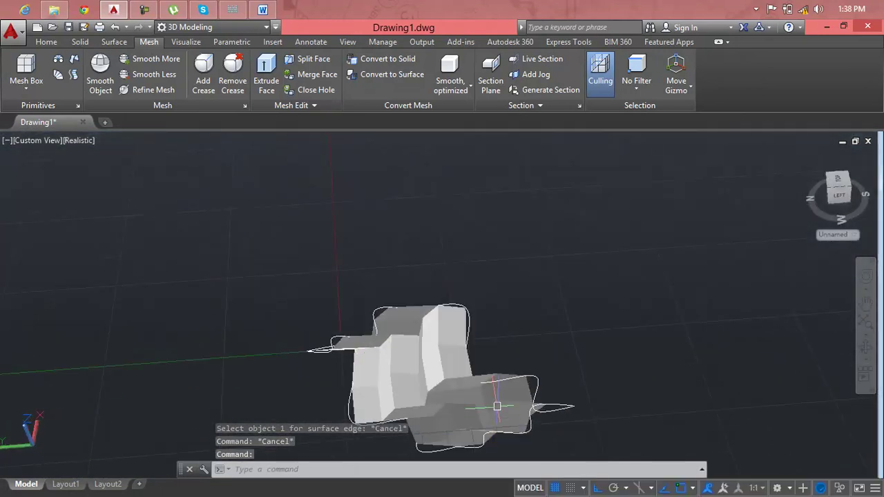
- Apply Smooth More to the edge mesh until the maximum smoothness notice appears
{"action": "left_click", "coordinate": [144, 61]}
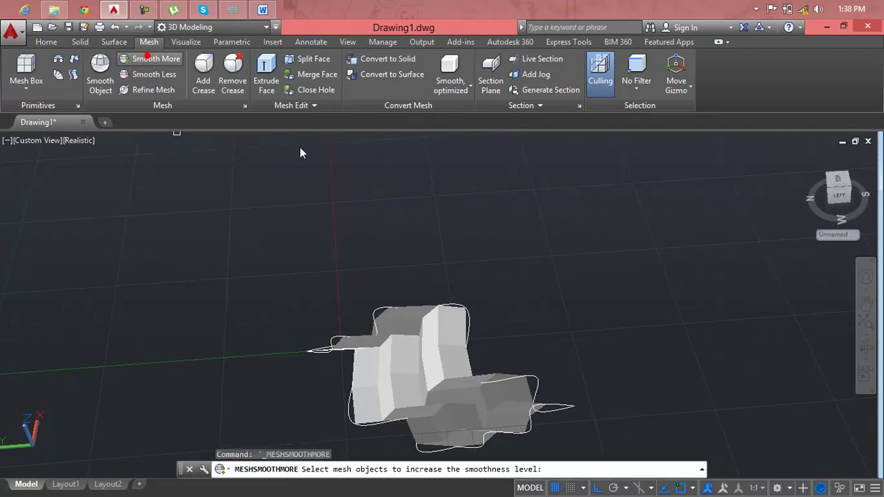
{"action": "left_click", "coordinate": [448, 336]}
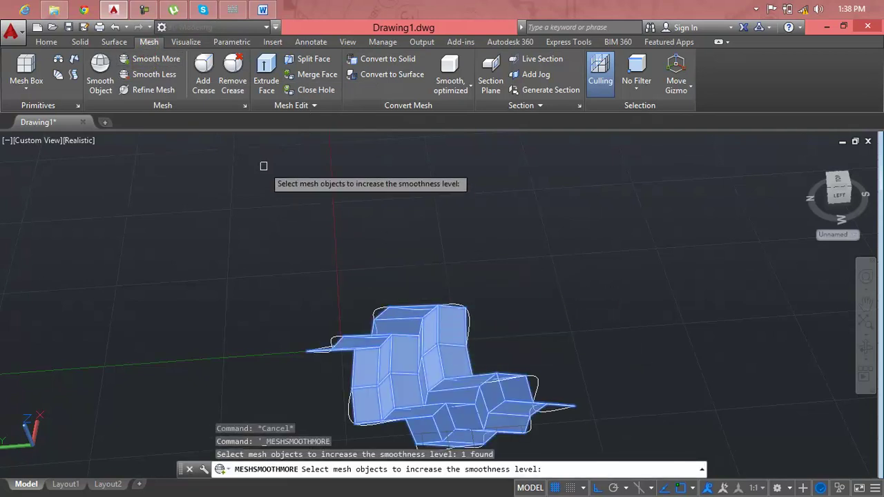
{"action": "key", "text": "Return"}
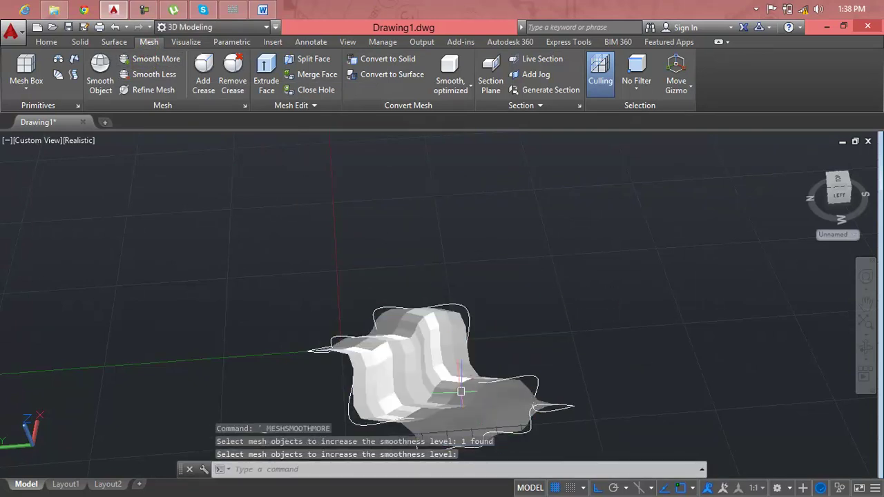
{"action": "left_click", "coordinate": [461, 391]}
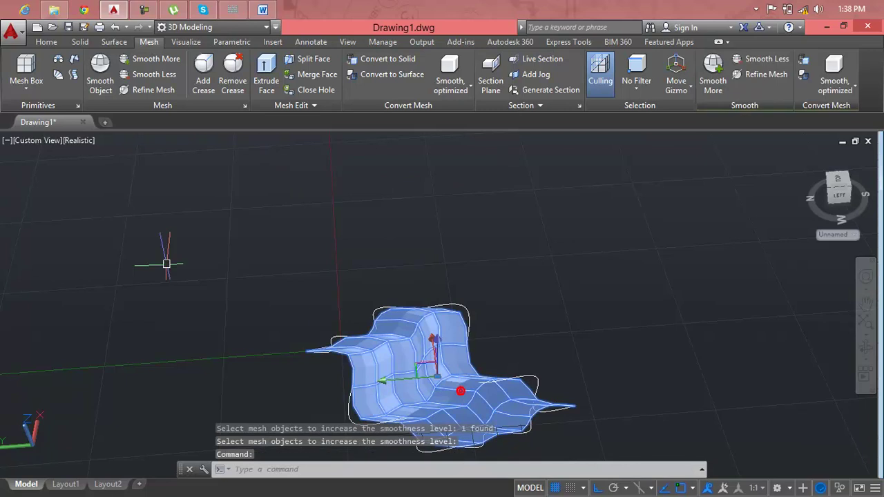
{"action": "left_click", "coordinate": [139, 66]}
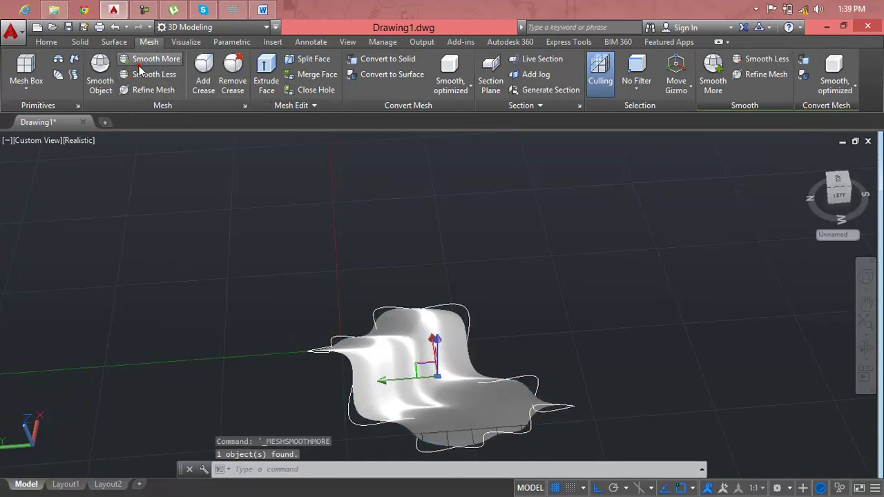
{"action": "left_click", "coordinate": [523, 287]}
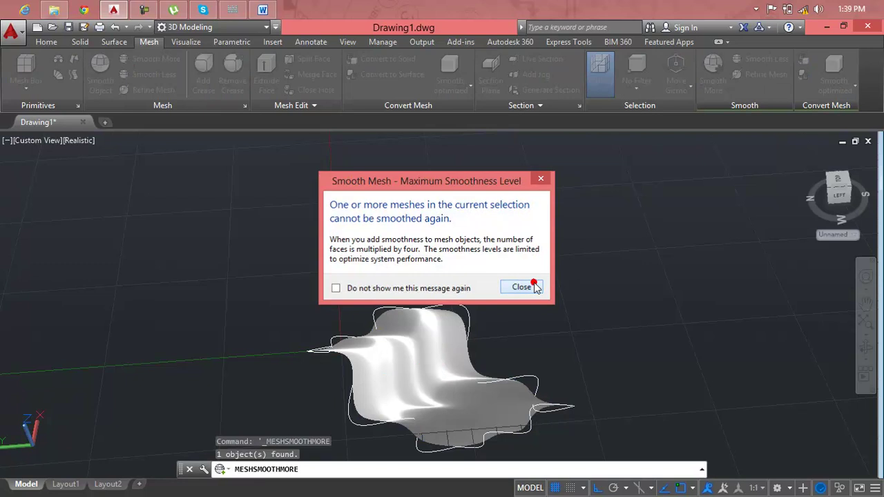
- Delete the three leftover boundary curves one by one
{"action": "left_click", "coordinate": [521, 374]}
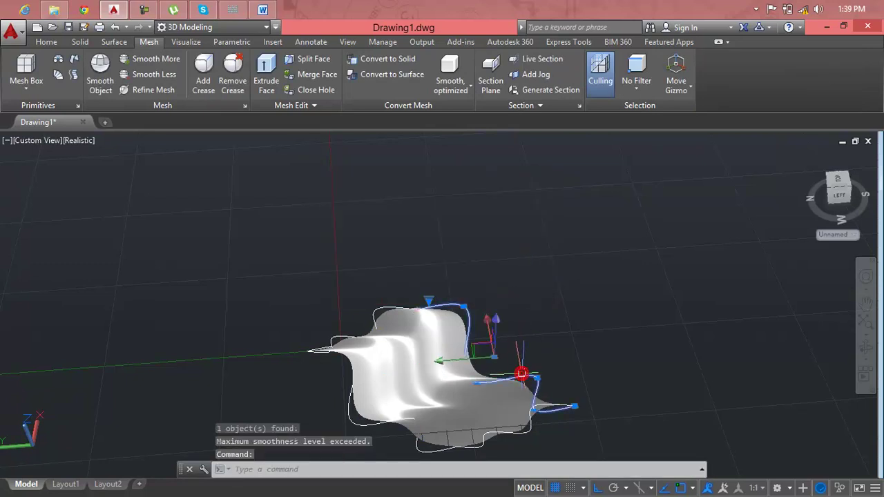
{"action": "key", "text": "Delete"}
{"action": "left_click", "coordinate": [537, 406]}
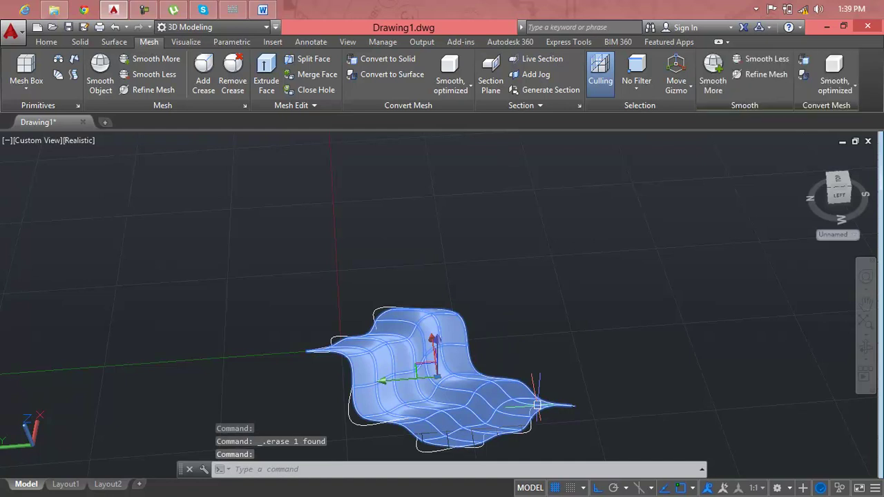
{"action": "key", "text": "Escape"}
{"action": "left_click", "coordinate": [533, 432]}
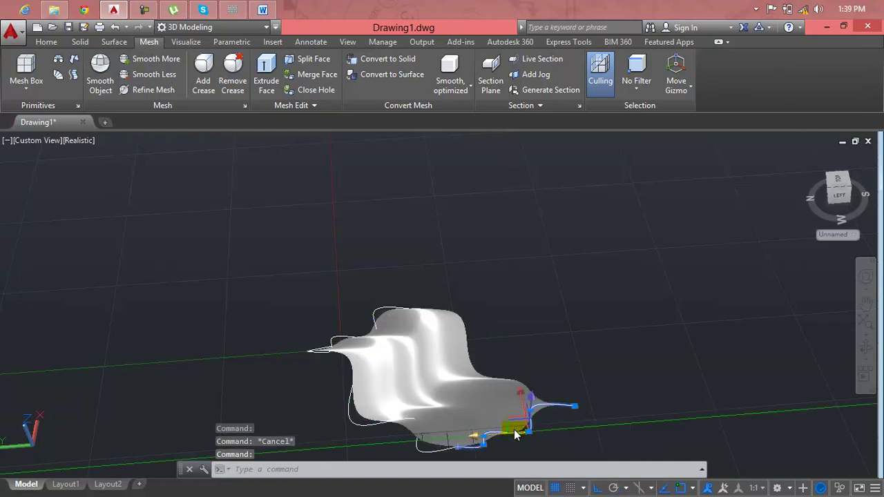
{"action": "key", "text": "Delete"}
{"action": "left_click", "coordinate": [442, 449]}
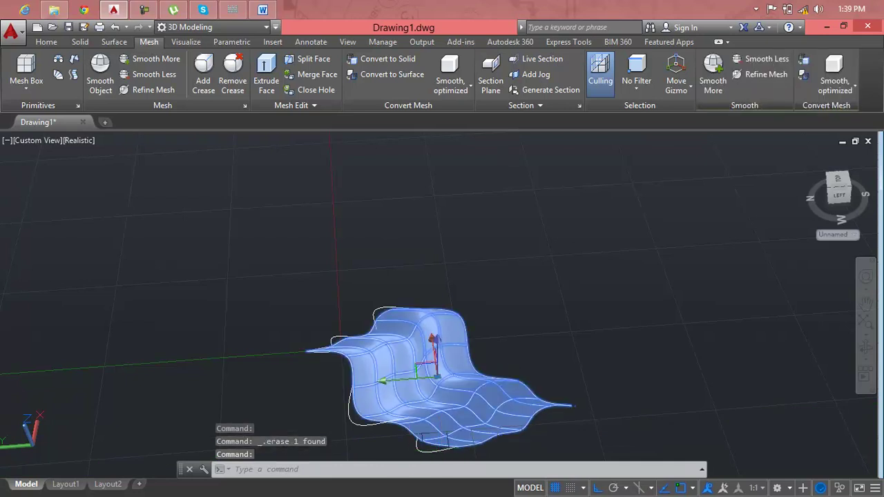
{"action": "key", "text": "Escape"}
{"action": "key", "text": "Escape"}
{"action": "left_click", "coordinate": [417, 449]}
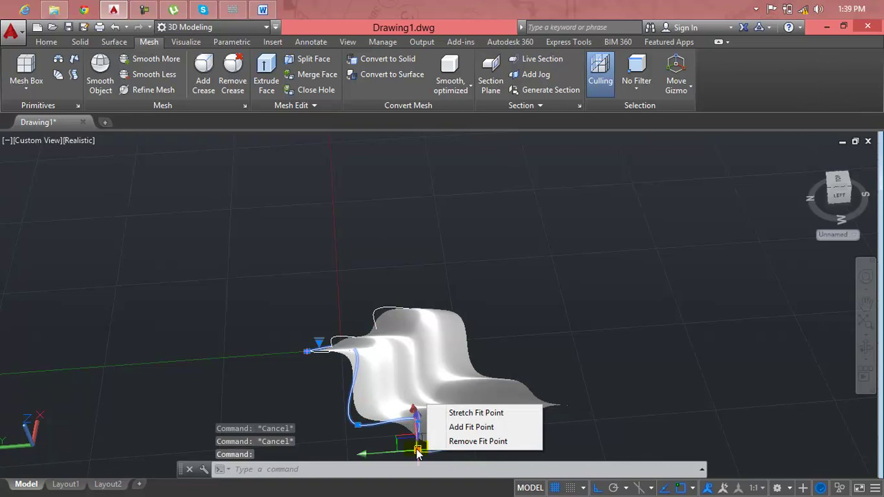
{"action": "key", "text": "Delete"}
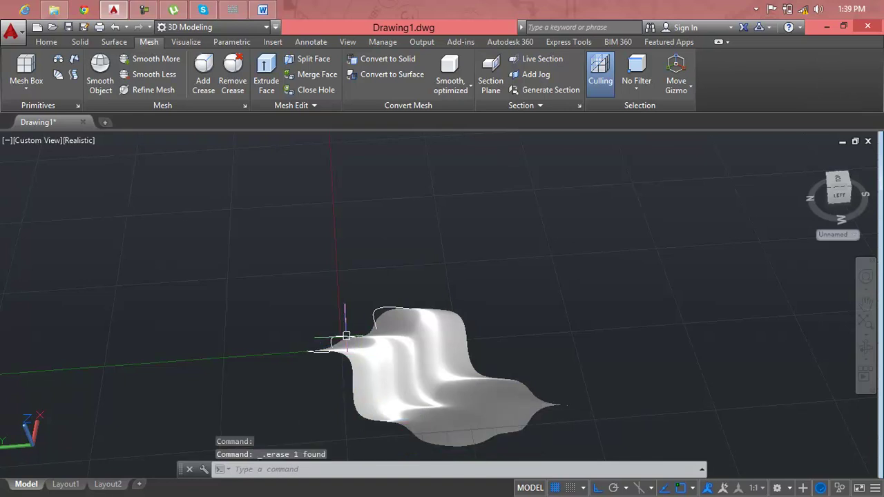
- Inspect the smoothed mesh, then delete it
{"action": "mouse_move", "coordinate": [352, 338]}
{"action": "middle_mouse_down"}
{"action": "mouse_move", "coordinate": [373, 390]}
{"action": "mouse_move", "coordinate": [496, 373]}
{"action": "middle_mouse_up"}
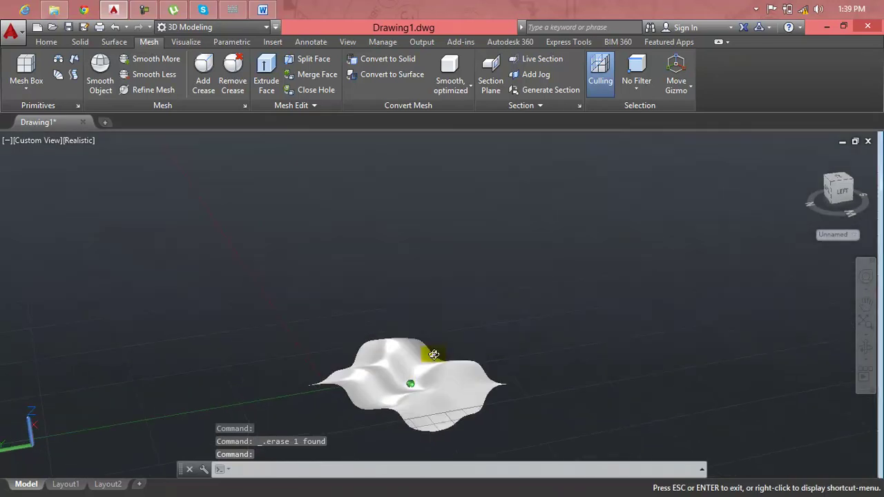
{"action": "scroll", "coordinate": [457, 366], "scroll_direction": "up", "scroll_amount": 2}
{"action": "scroll", "coordinate": [458, 366], "scroll_direction": "up", "scroll_amount": 2}
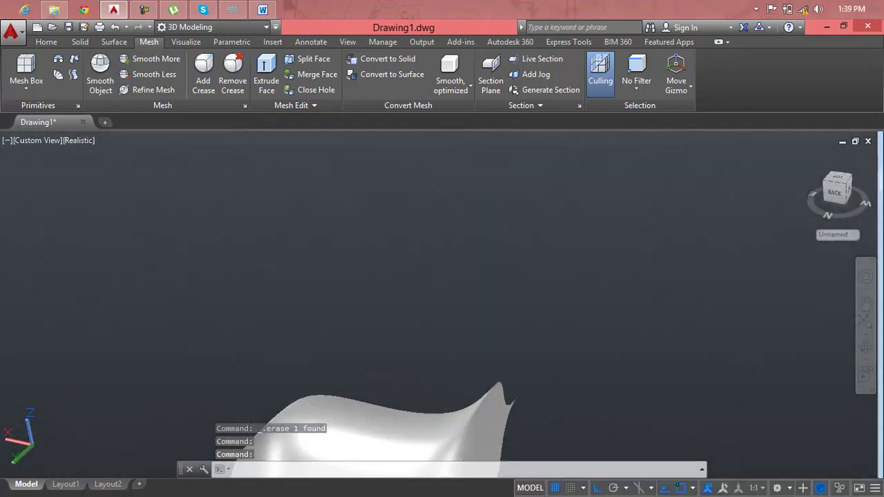
{"action": "middle_click_drag", "start_coordinate": [473, 366], "coordinate": [469, 191]}
{"action": "mouse_move", "coordinate": [453, 292]}
{"action": "middle_mouse_down", "text": "shift"}
{"action": "mouse_move", "coordinate": [454, 322]}
{"action": "mouse_move", "coordinate": [404, 354]}
{"action": "mouse_move", "coordinate": [273, 338]}
{"action": "mouse_move", "coordinate": [365, 256]}
{"action": "mouse_move", "coordinate": [543, 278]}
{"action": "mouse_move", "coordinate": [513, 331]}
{"action": "mouse_move", "coordinate": [402, 325]}
{"action": "mouse_move", "coordinate": [381, 272]}
{"action": "mouse_move", "coordinate": [384, 252]}
{"action": "mouse_move", "coordinate": [363, 305]}
{"action": "middle_mouse_up", "text": "shift"}
{"action": "left_click", "coordinate": [373, 300]}
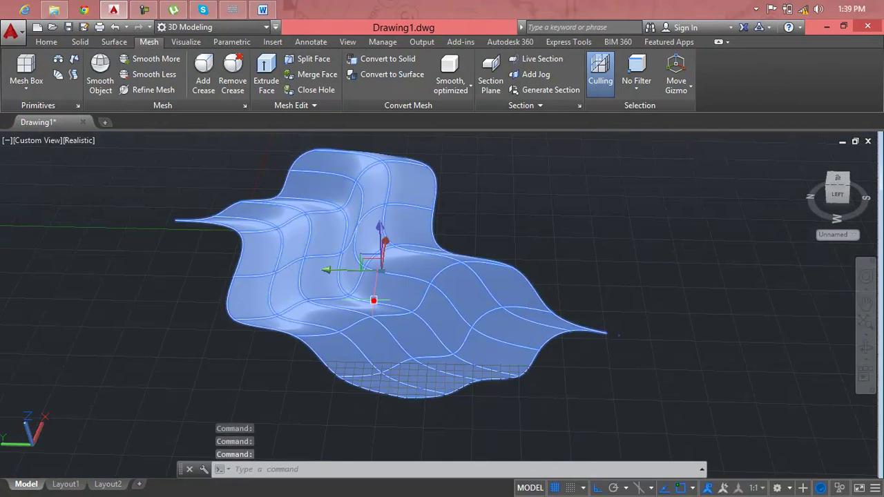
{"action": "key", "text": "Delete"}
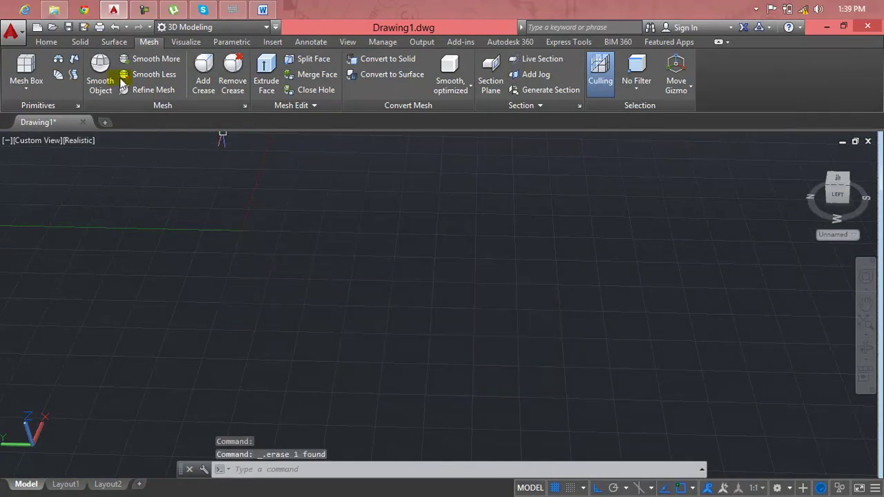
- Draw the outer three-point arc across the grid with the ARC command
{"action": "middle_click_drag", "start_coordinate": [272, 196], "coordinate": [364, 223], "text": "shift"}
{"action": "key", "text": "Escape"}
{"action": "key", "text": "Escape"}
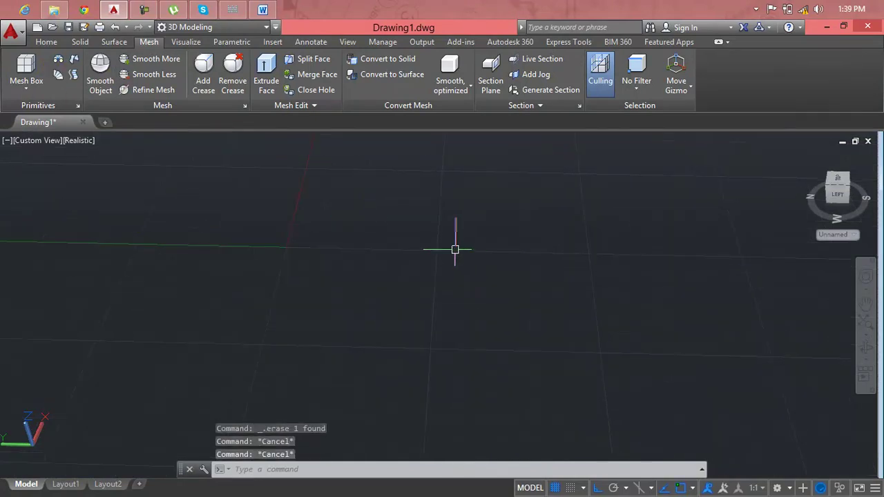
{"action": "type", "text": "arc"}
{"action": "key", "text": "Return"}
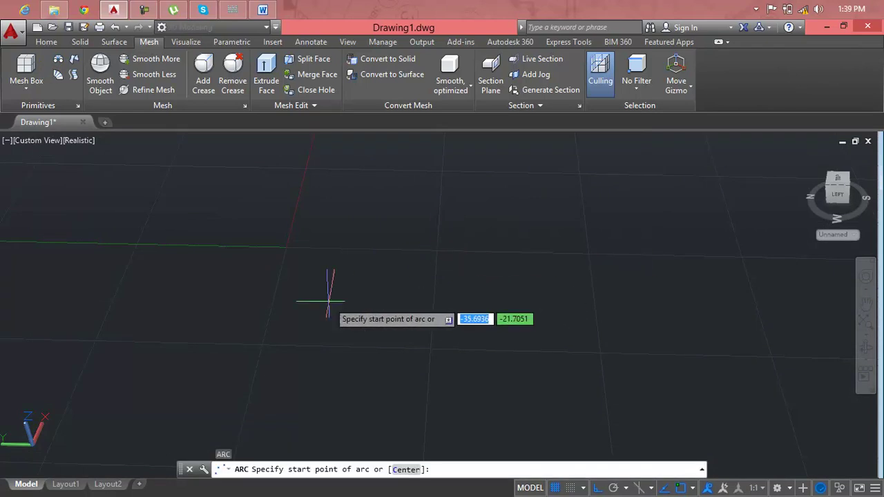
{"action": "left_click", "coordinate": [318, 228]}
{"action": "left_click", "coordinate": [422, 207]}
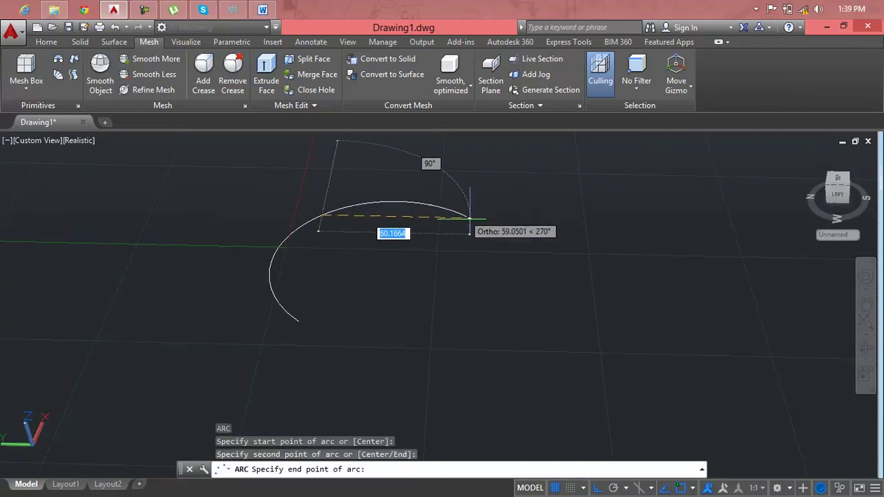
{"action": "left_click", "coordinate": [513, 225]}
{"action": "key", "text": "Escape"}
{"action": "key", "text": "Escape"}
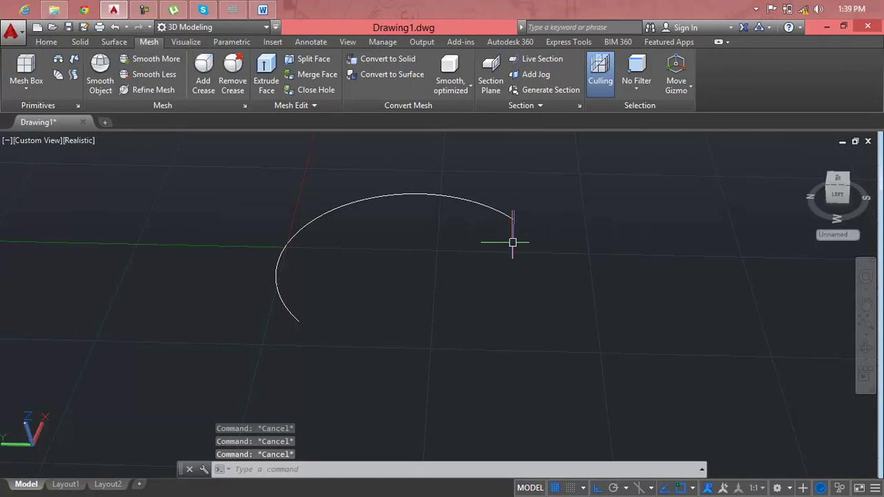
{"action": "type", "text": "A"}
- Draw a second arc from the first arc's lower end to near its other end
{"action": "key", "text": "Return"}
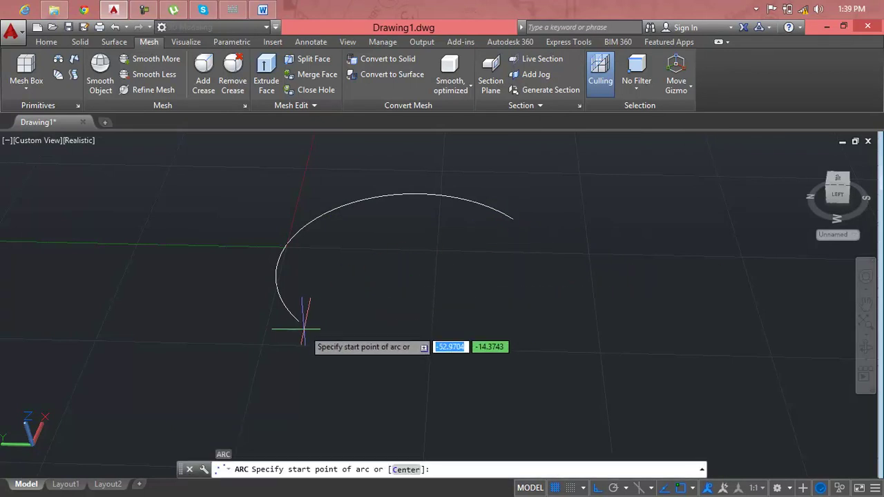
{"action": "left_click", "coordinate": [316, 320]}
{"action": "left_click", "coordinate": [326, 264]}
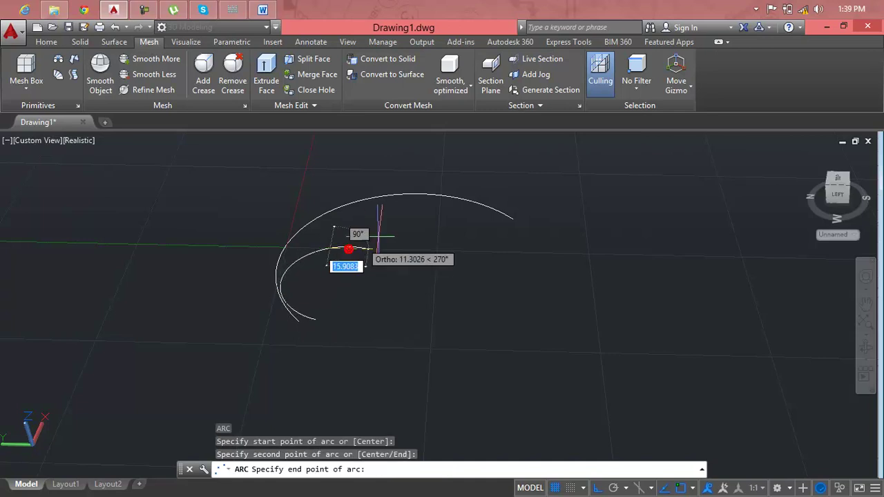
{"action": "left_click", "coordinate": [518, 245]}
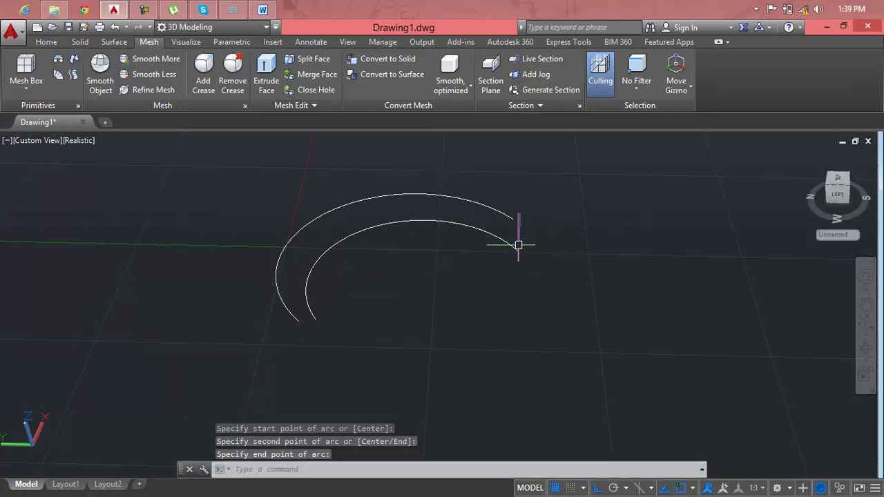
{"action": "key", "text": "Escape"}
{"action": "key", "text": "Escape"}
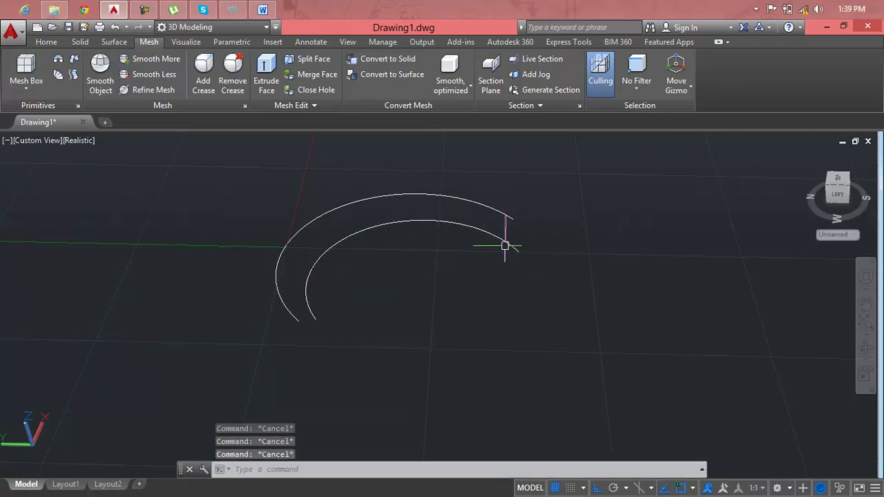
- Stretch the inner arc by its grip so it runs close beside the outer arc
{"action": "left_click", "coordinate": [498, 237]}
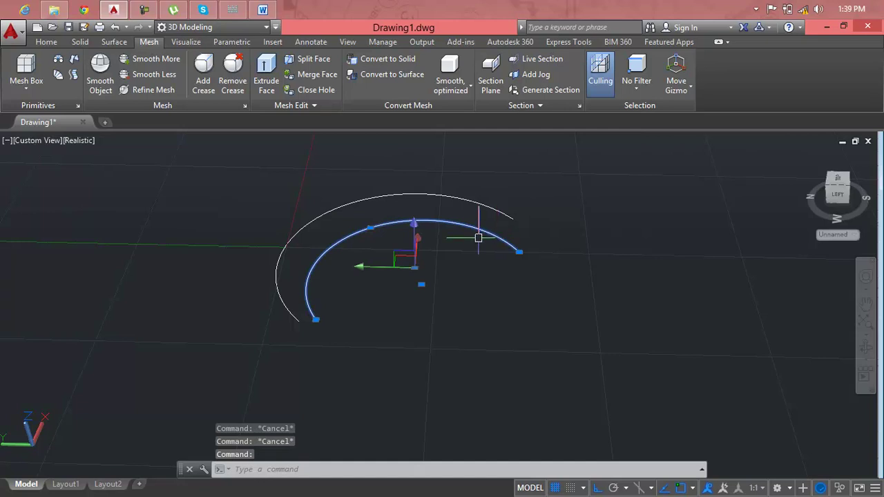
{"action": "left_click", "coordinate": [370, 227]}
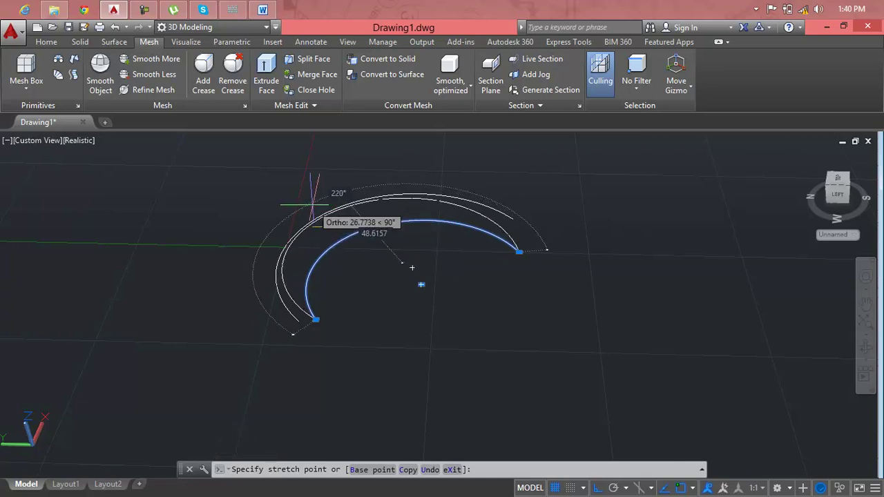
{"action": "left_click", "coordinate": [313, 204]}
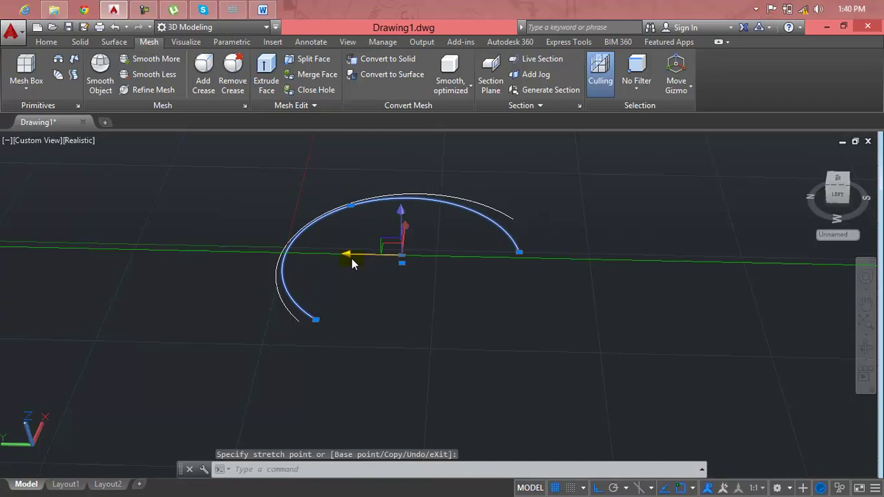
{"action": "key", "text": "Escape"}
{"action": "key", "text": "Escape"}
{"action": "key", "text": "Escape"}
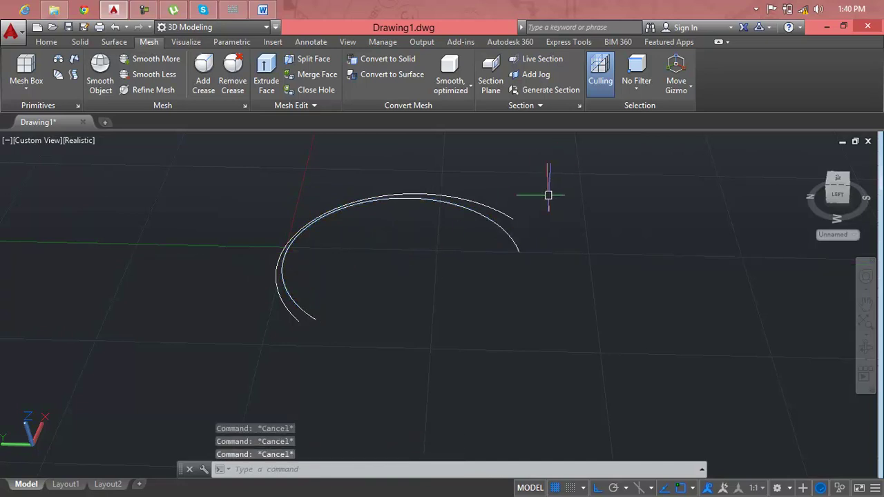
{"action": "type", "text": "m"}
- Start moving an arc, selecting it as the object to move
{"action": "key", "text": "Return"}
{"action": "left_click", "coordinate": [477, 200]}
{"action": "key", "text": "Return"}
{"action": "middle_click_drag", "start_coordinate": [415, 162], "coordinate": [435, 289]}
- Cancel the pending move and orbit to an isometric view of the arcs
{"action": "key", "text": "Escape"}
{"action": "key", "text": "Escape"}
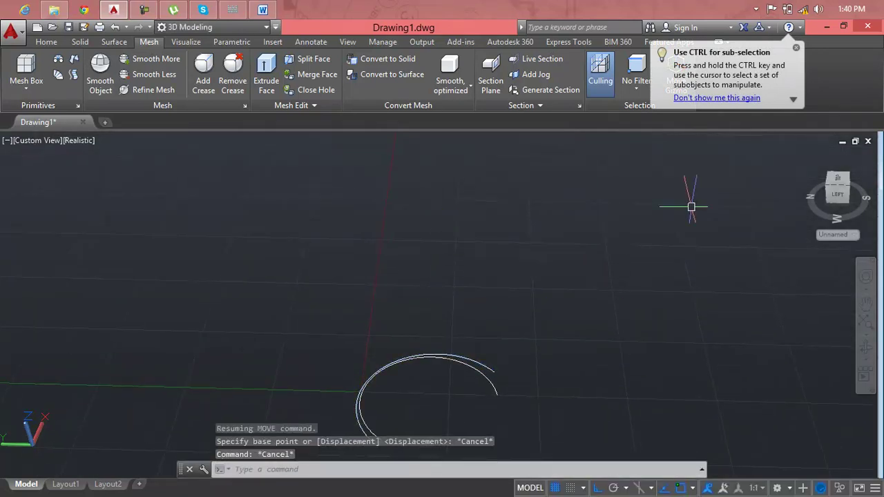
{"action": "key", "text": "Escape"}
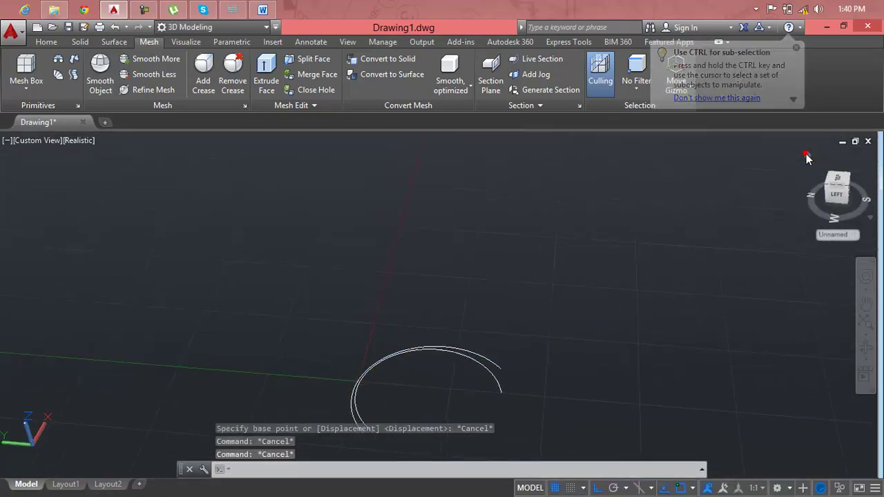
{"action": "middle_click_drag", "start_coordinate": [803, 154], "coordinate": [801, 153], "text": "shift"}
{"action": "key", "text": "Escape"}
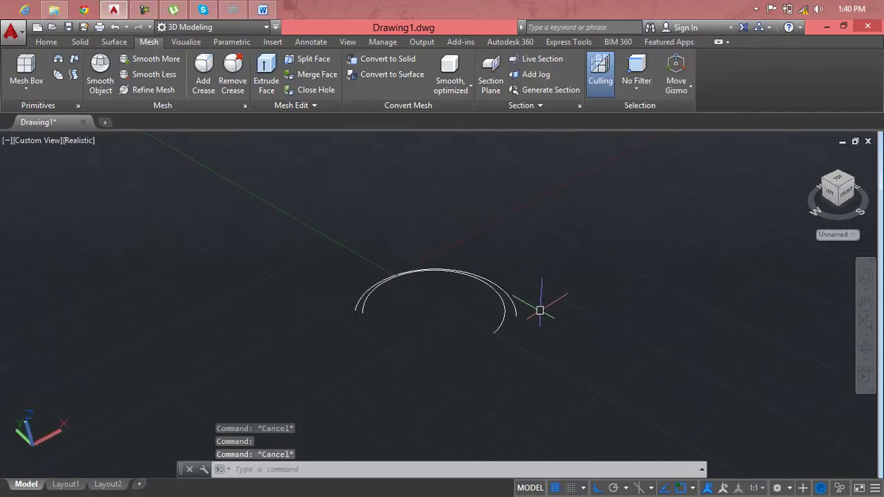
- Move one arc straight up along Z from its centre, then orbit and pan around both
{"action": "key", "text": "Return"}
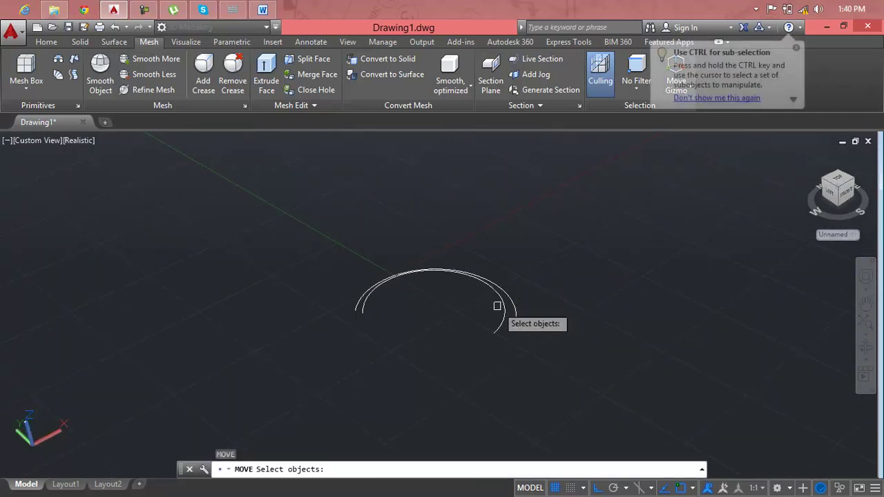
{"action": "left_click", "coordinate": [497, 305]}
{"action": "key", "text": "Return"}
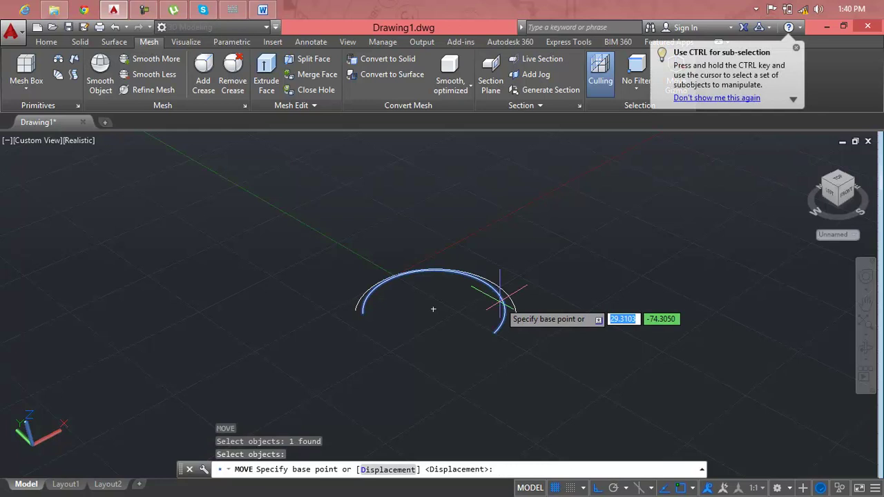
{"action": "left_click", "coordinate": [433, 307]}
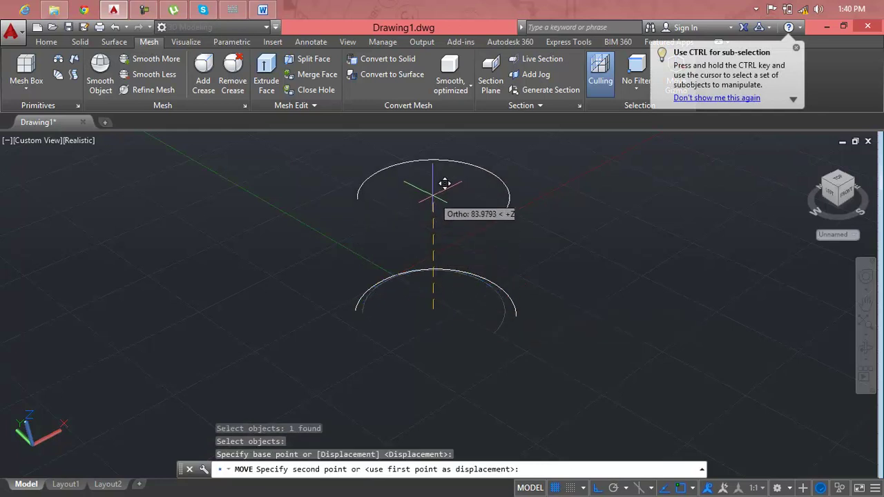
{"action": "scroll", "coordinate": [442, 345], "scroll_direction": "down", "scroll_amount": 2}
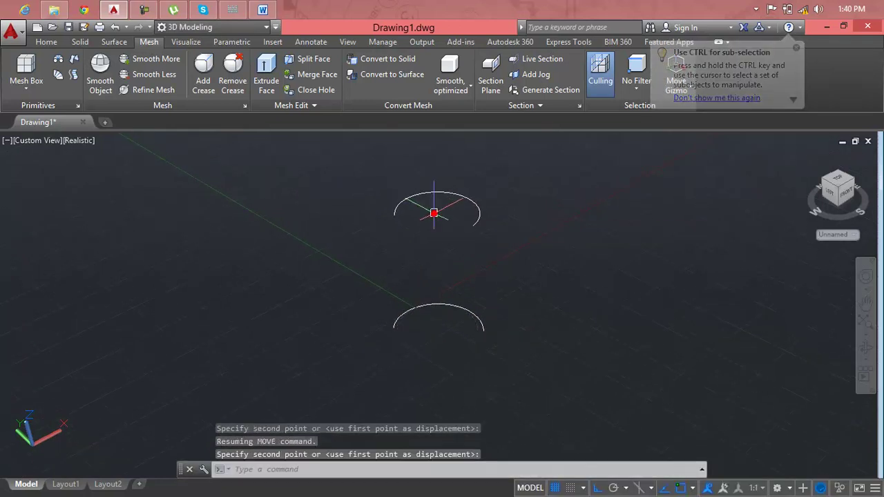
{"action": "key", "text": "Escape"}
{"action": "key", "text": "Escape"}
{"action": "mouse_move", "coordinate": [443, 291]}
{"action": "middle_mouse_down", "text": "shift"}
{"action": "mouse_move", "coordinate": [463, 306]}
{"action": "mouse_move", "coordinate": [696, 255]}
{"action": "middle_mouse_up", "text": "shift"}
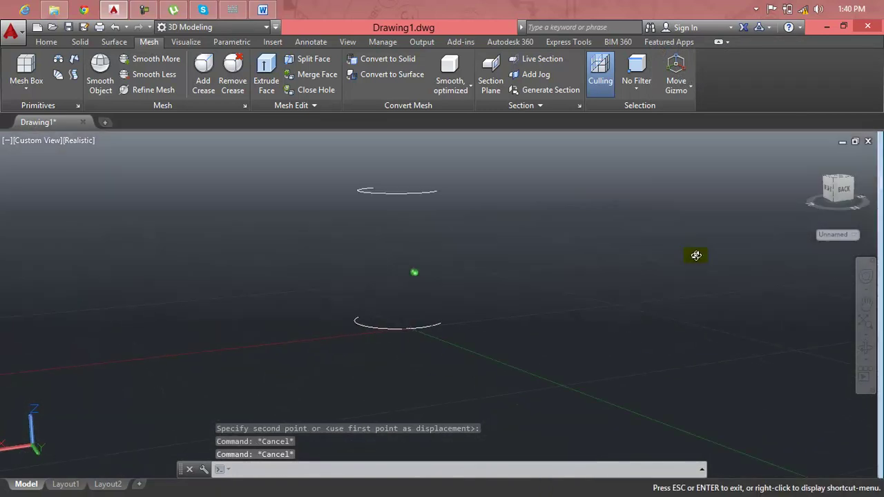
{"action": "mouse_move", "coordinate": [468, 282]}
{"action": "middle_mouse_down"}
{"action": "mouse_move", "coordinate": [460, 288]}
{"action": "mouse_move", "coordinate": [498, 302]}
{"action": "middle_mouse_up"}
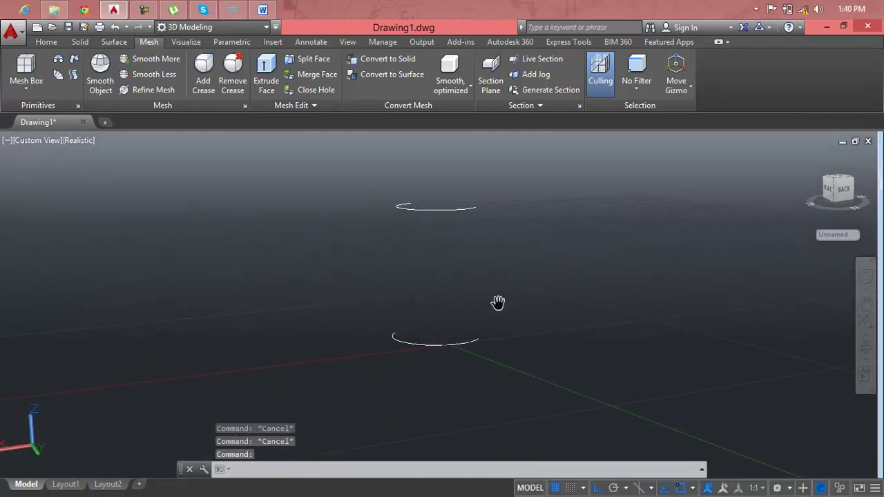
- Create a ruled mesh from the lower arc to the upper arc and orbit around the wall
{"action": "left_click", "coordinate": [59, 77]}
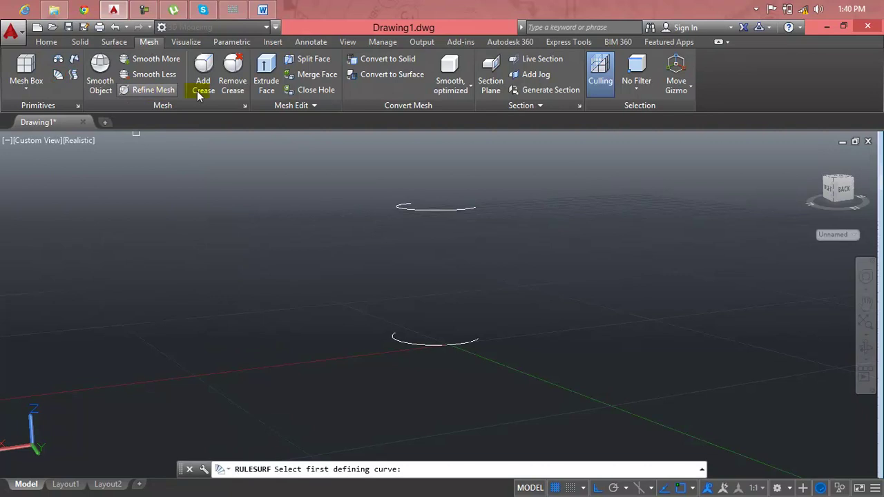
{"action": "left_click", "coordinate": [455, 341]}
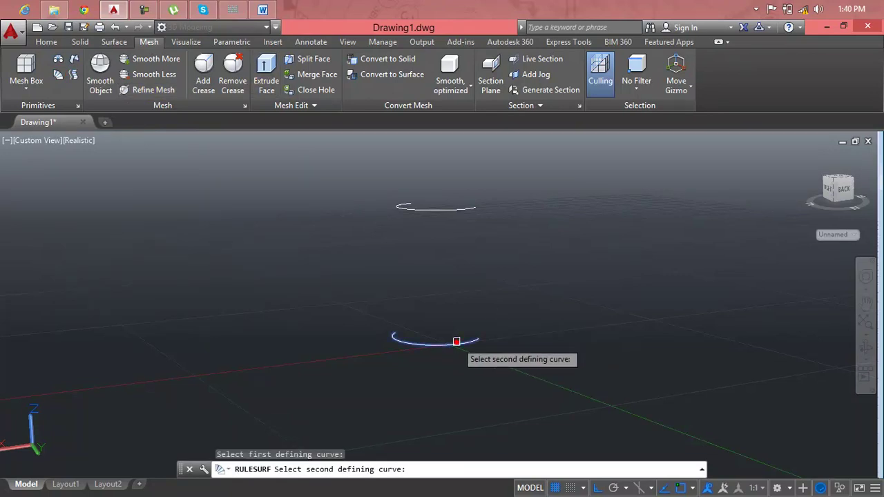
{"action": "left_click", "coordinate": [465, 212]}
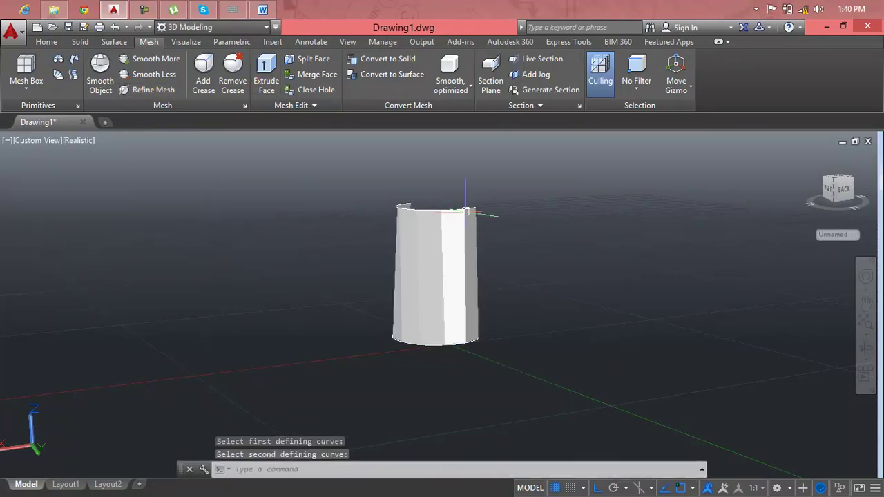
{"action": "key", "text": "Return"}
{"action": "scroll", "coordinate": [461, 232], "scroll_direction": "down", "scroll_amount": 1}
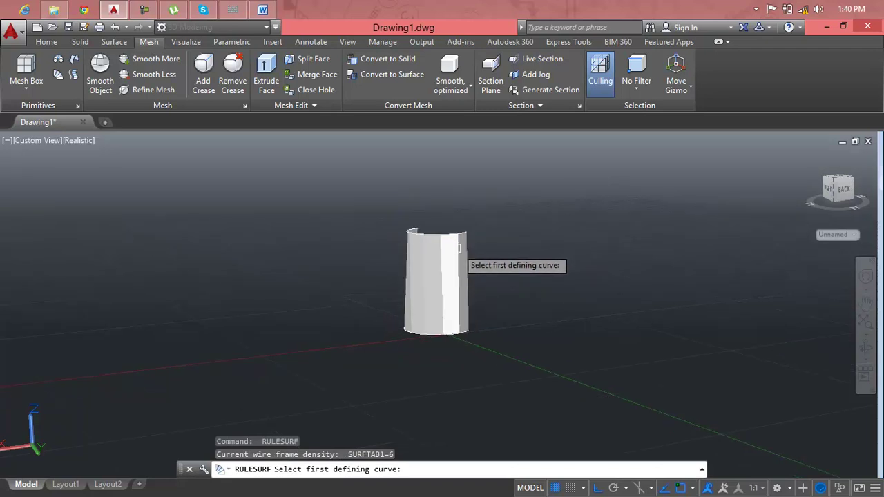
{"action": "key", "text": "Escape"}
{"action": "mouse_move", "coordinate": [436, 282]}
{"action": "middle_mouse_down", "text": "shift"}
{"action": "mouse_move", "coordinate": [404, 290]}
{"action": "mouse_move", "coordinate": [332, 272]}
{"action": "mouse_move", "coordinate": [280, 320]}
{"action": "mouse_move", "coordinate": [397, 352]}
{"action": "mouse_move", "coordinate": [552, 306]}
{"action": "mouse_move", "coordinate": [430, 322]}
{"action": "middle_mouse_up", "text": "shift"}
- Apply Smooth More to the ruled wall repeatedly until the maximum smoothness notice appears
{"action": "scroll", "coordinate": [449, 253], "scroll_direction": "up", "scroll_amount": 3}
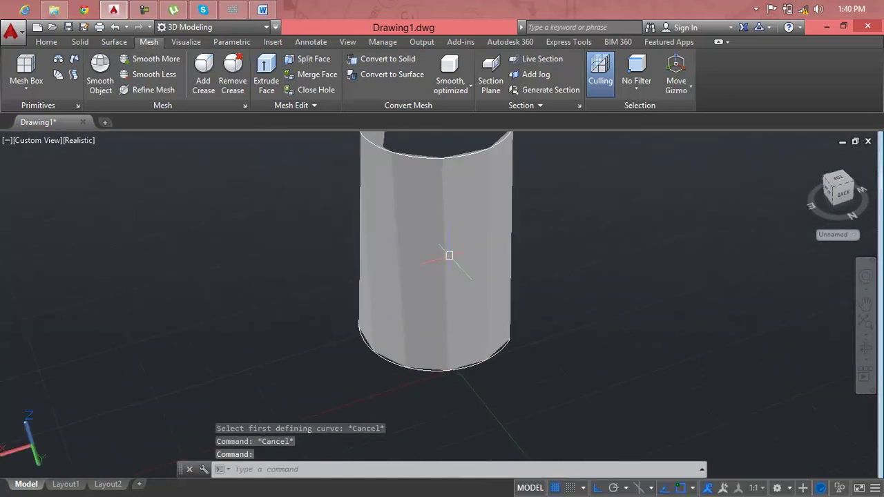
{"action": "scroll", "coordinate": [502, 244], "scroll_direction": "up", "scroll_amount": 2}
{"action": "mouse_move", "coordinate": [502, 244]}
{"action": "middle_mouse_down", "text": "shift"}
{"action": "mouse_move", "coordinate": [389, 321]}
{"action": "mouse_move", "coordinate": [364, 299]}
{"action": "mouse_move", "coordinate": [465, 290]}
{"action": "mouse_move", "coordinate": [513, 262]}
{"action": "mouse_move", "coordinate": [414, 338]}
{"action": "mouse_move", "coordinate": [517, 266]}
{"action": "mouse_move", "coordinate": [465, 270]}
{"action": "mouse_move", "coordinate": [383, 258]}
{"action": "middle_mouse_up", "text": "shift"}
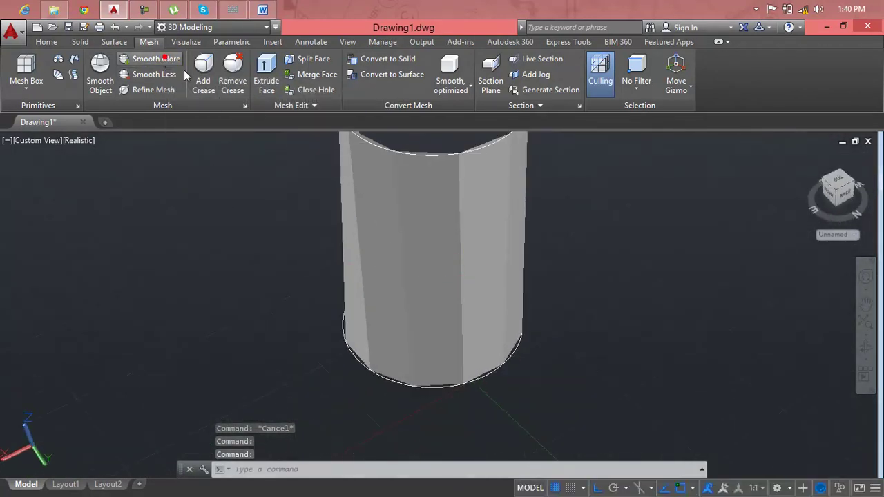
{"action": "left_click", "coordinate": [155, 59]}
{"action": "left_click", "coordinate": [428, 228]}
{"action": "key", "text": "Return"}
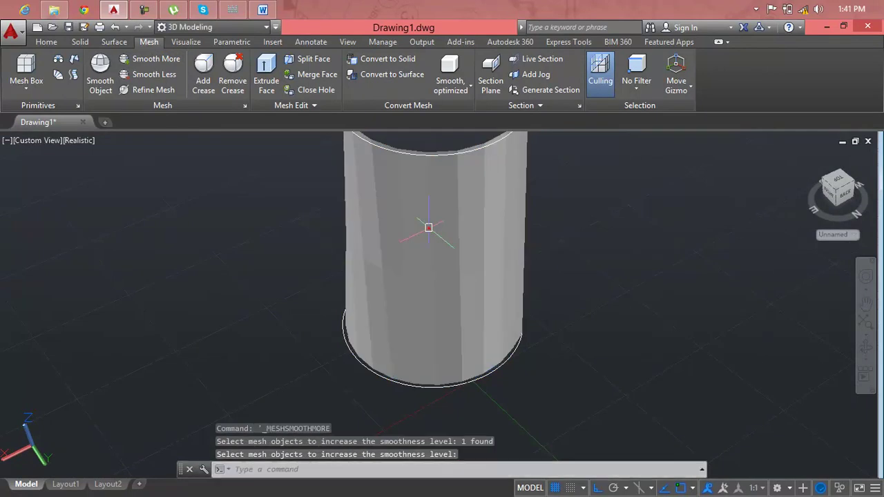
{"action": "left_click", "coordinate": [361, 213]}
{"action": "left_click", "coordinate": [172, 60]}
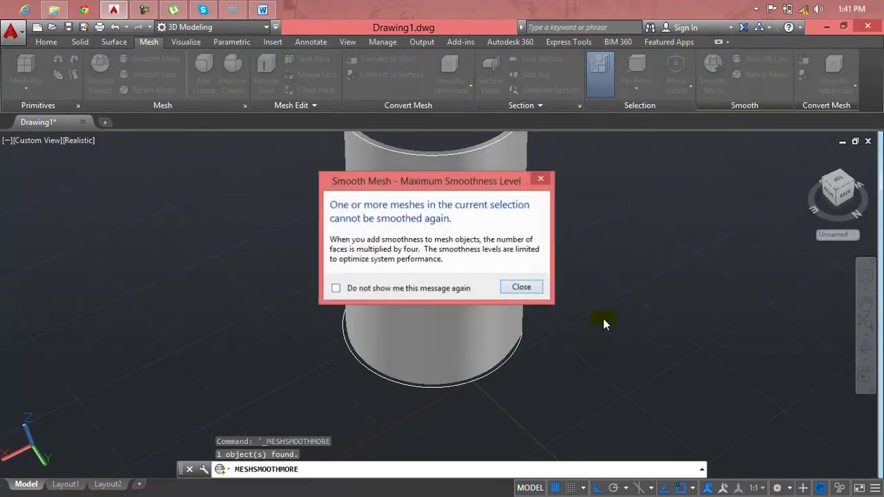
{"action": "left_click", "coordinate": [521, 285]}
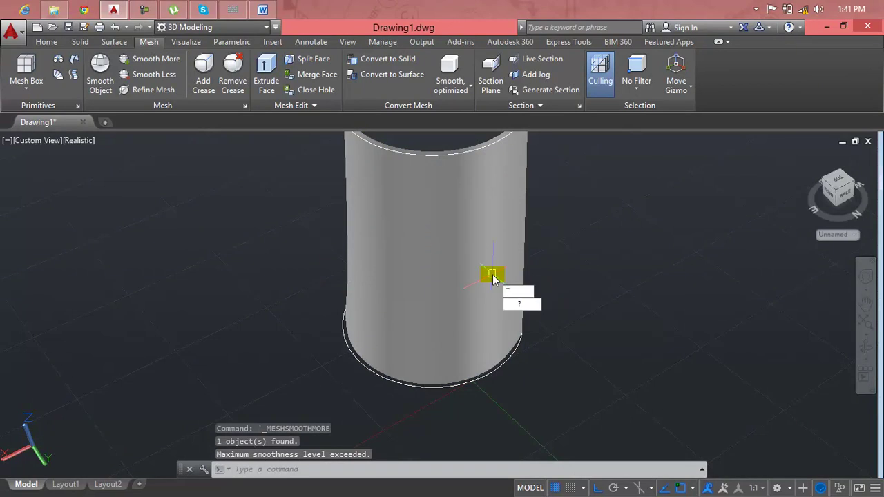
{"action": "key", "text": "Escape"}
{"action": "key", "text": "Escape"}
{"action": "key", "text": "Escape"}
{"action": "mouse_move", "coordinate": [492, 274]}
{"action": "middle_mouse_down", "text": "shift"}
{"action": "mouse_move", "coordinate": [467, 308]}
{"action": "mouse_move", "coordinate": [306, 299]}
{"action": "mouse_move", "coordinate": [289, 321]}
{"action": "mouse_move", "coordinate": [345, 369]}
{"action": "mouse_move", "coordinate": [465, 282]}
{"action": "middle_mouse_up", "text": "shift"}
{"action": "left_click", "coordinate": [444, 256]}
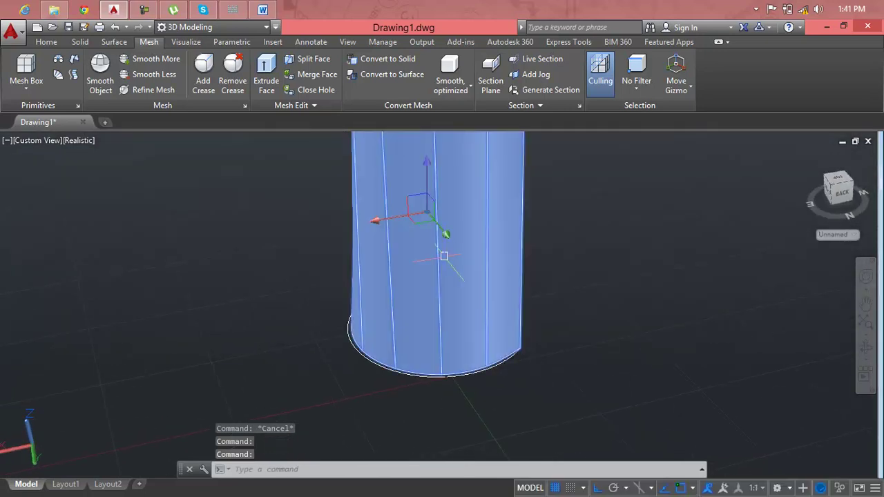
- Erase the smoothed mesh, then crossing-select and delete both arcs
{"action": "key", "text": "Delete"}
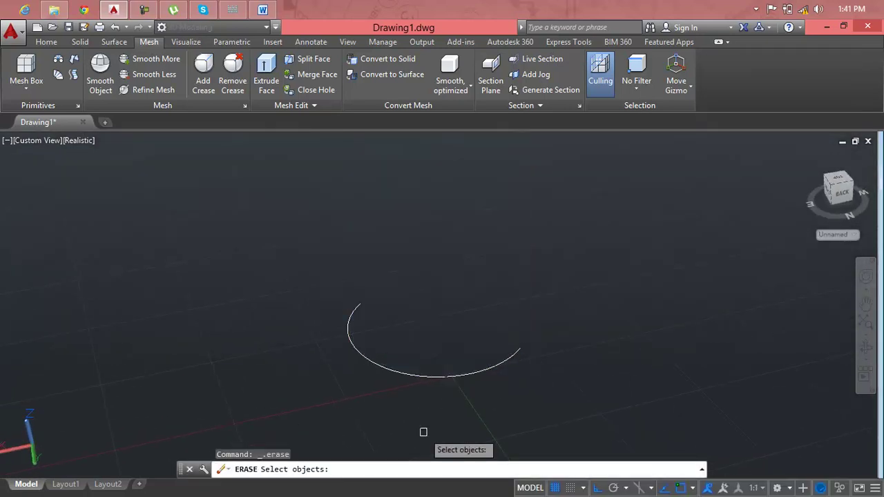
{"action": "left_click", "coordinate": [432, 378]}
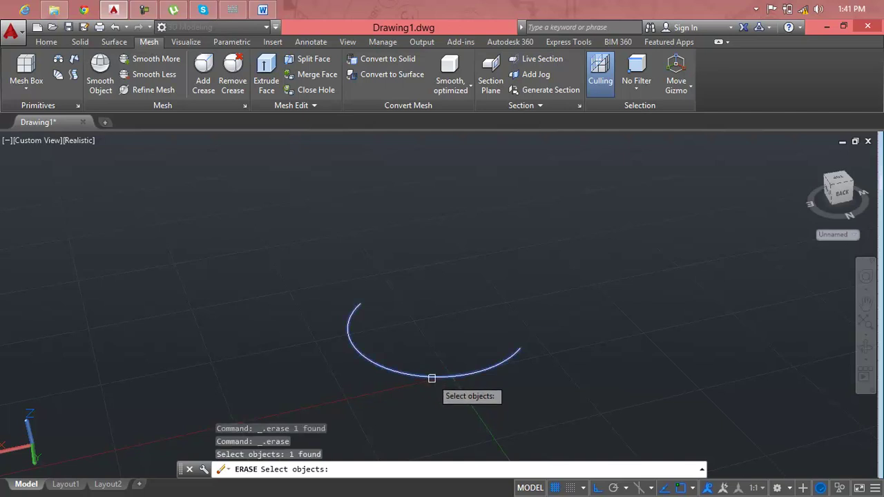
{"action": "key", "text": "Escape"}
{"action": "scroll", "coordinate": [459, 343], "scroll_direction": "down", "scroll_amount": 3}
{"action": "left_click", "coordinate": [528, 179]}
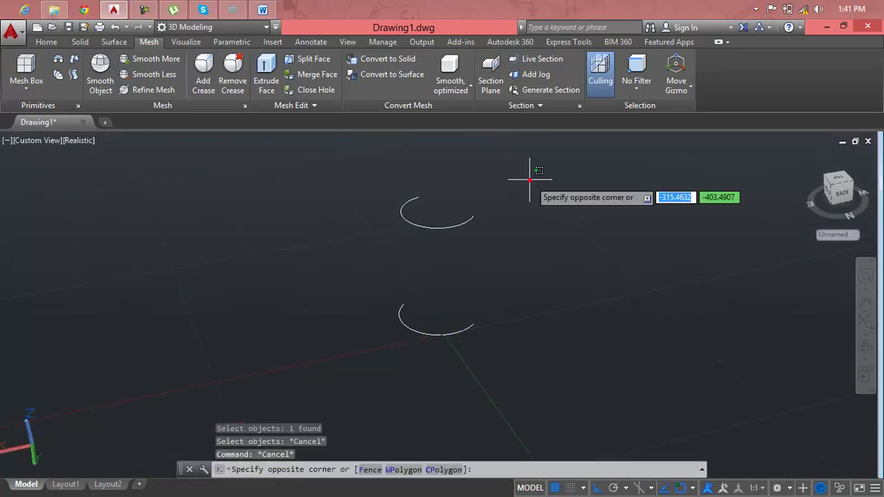
{"action": "left_click", "coordinate": [374, 347]}
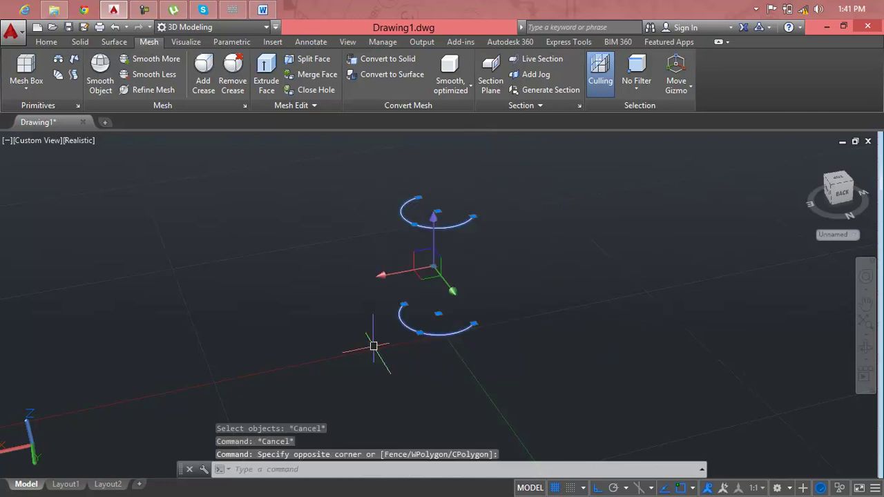
{"action": "key", "text": "Delete"}
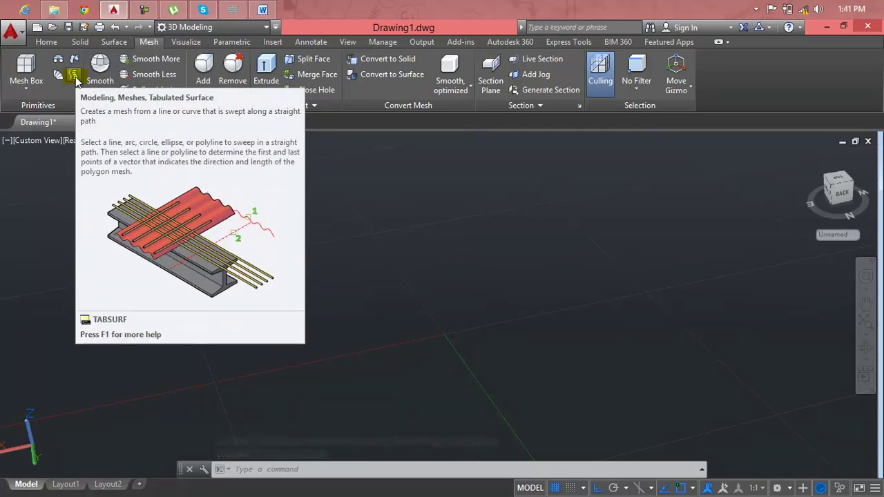
{"action": "key", "text": "Escape"}
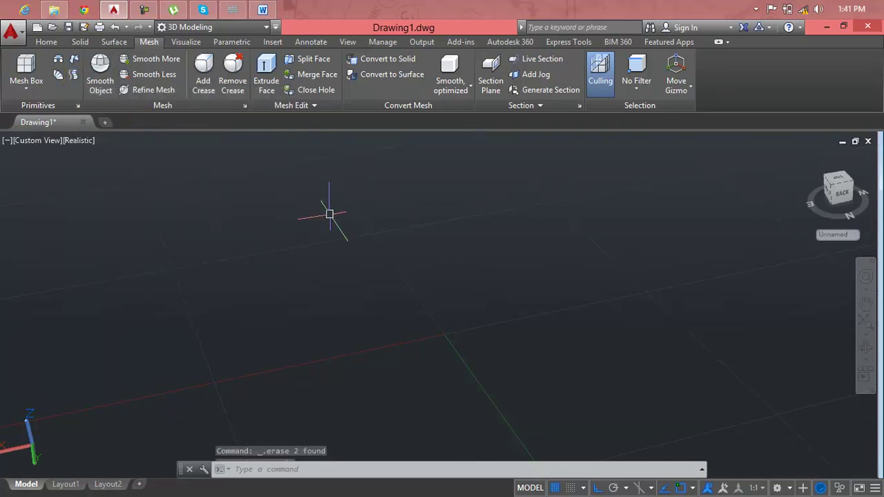
{"action": "key", "text": "Escape"}
{"action": "key", "text": "Escape"}
{"action": "middle_click_drag", "start_coordinate": [329, 214], "coordinate": [318, 231]}
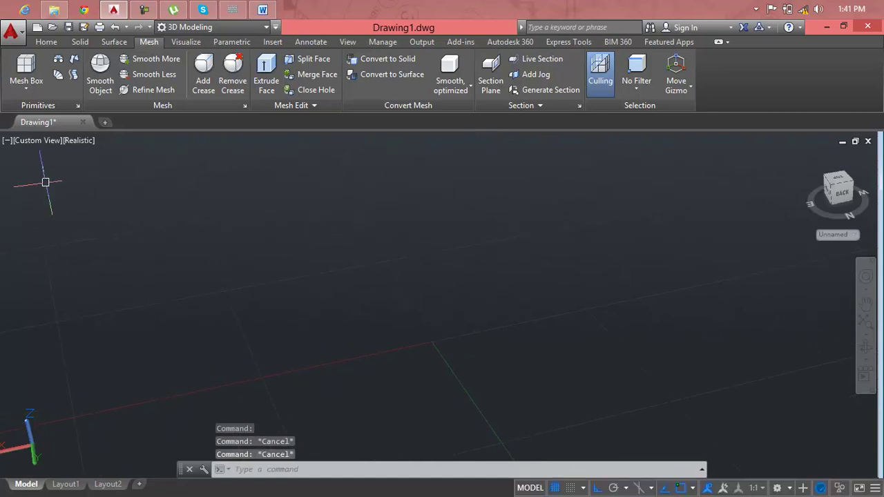
{"action": "left_click", "coordinate": [42, 141]}
- Switch to Top view, then return to the isometric home view and pan
{"action": "left_click", "coordinate": [48, 172]}
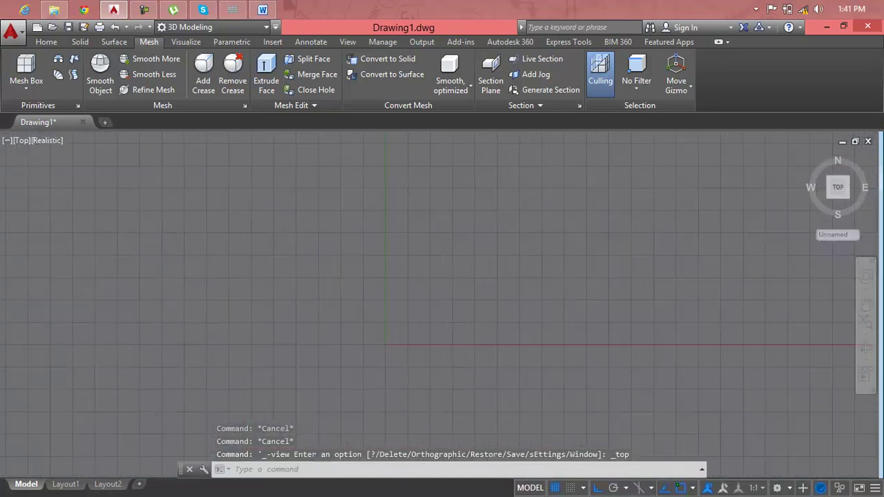
{"action": "key", "text": "Escape"}
{"action": "left_click", "coordinate": [319, 249]}
{"action": "key", "text": "Escape"}
{"action": "key", "text": "Escape"}
{"action": "key", "text": "Escape"}
{"action": "middle_click_drag", "start_coordinate": [407, 259], "coordinate": [432, 240]}
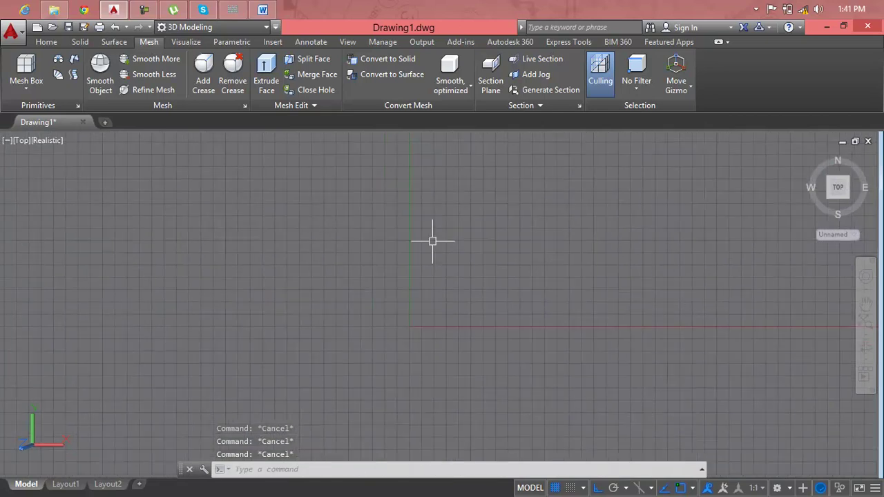
{"action": "mouse_move", "coordinate": [812, 159]}
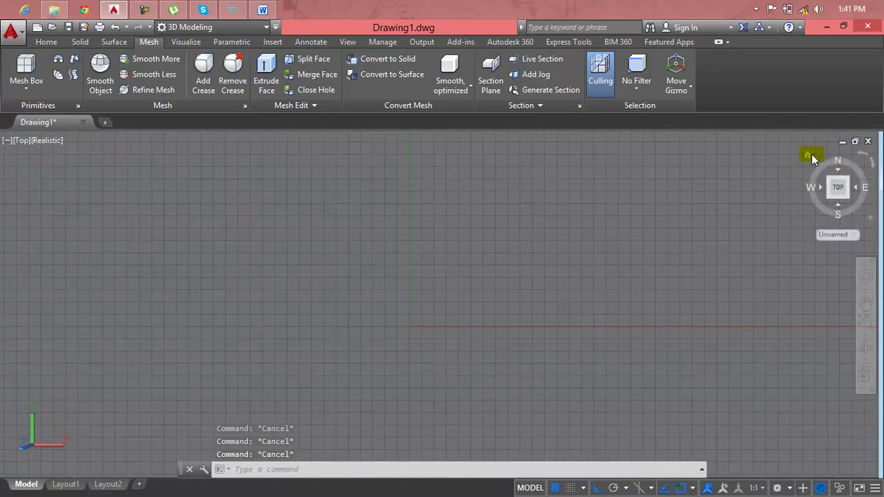
{"action": "left_click", "coordinate": [809, 156]}
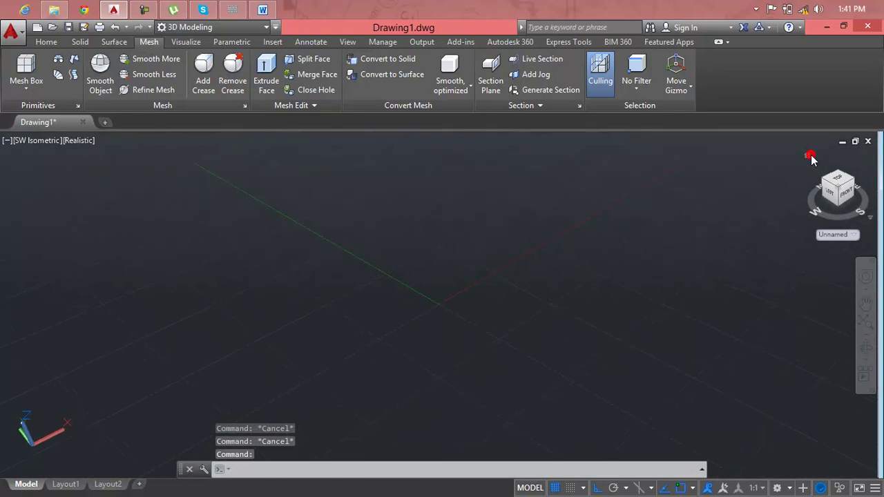
{"action": "left_click", "coordinate": [809, 156]}
{"action": "left_click", "coordinate": [811, 159]}
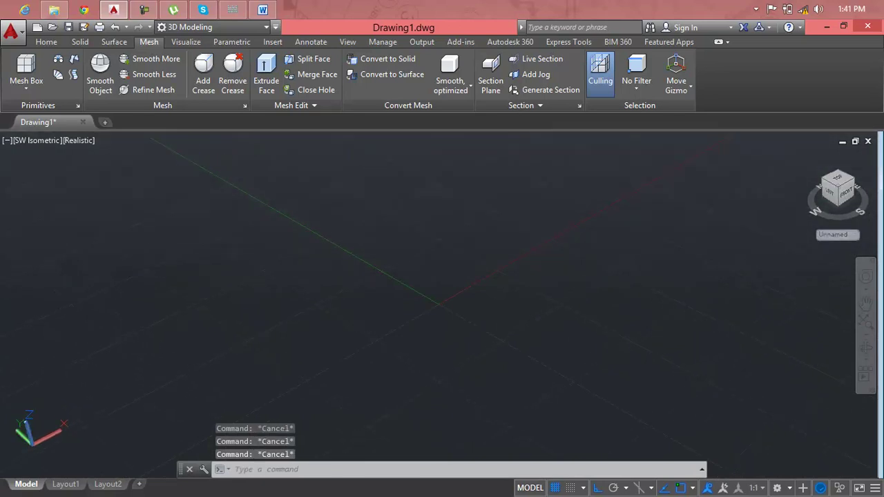
{"action": "middle_click_drag", "start_coordinate": [115, 179], "coordinate": [80, 211]}
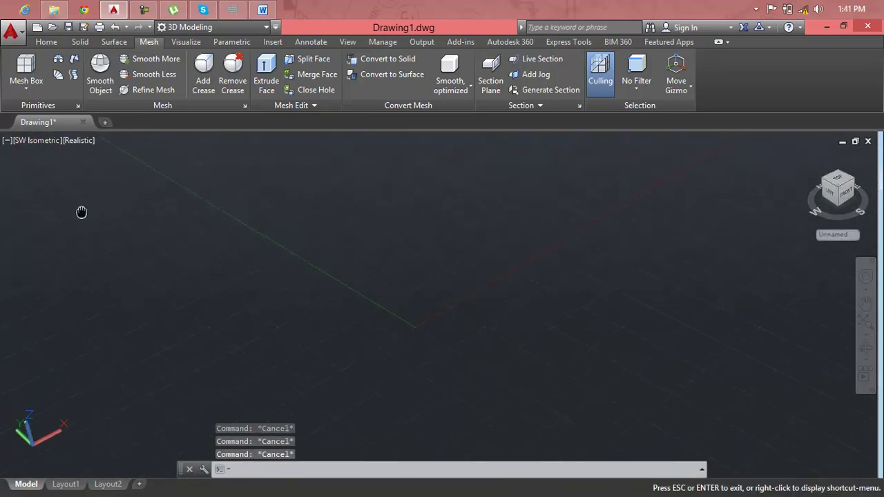
- Draw a first long diagonal line across the view
{"action": "key", "text": "Return"}
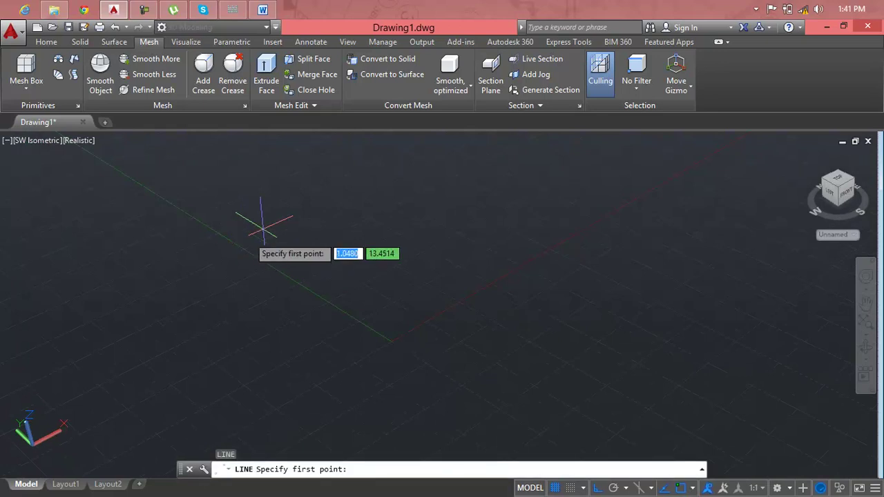
{"action": "left_click", "coordinate": [474, 196]}
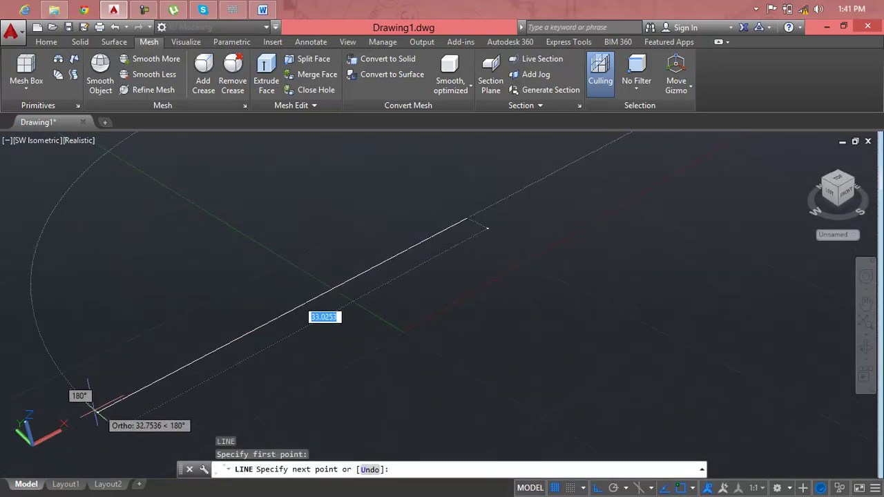
{"action": "left_click", "coordinate": [96, 408]}
{"action": "key", "text": "Escape"}
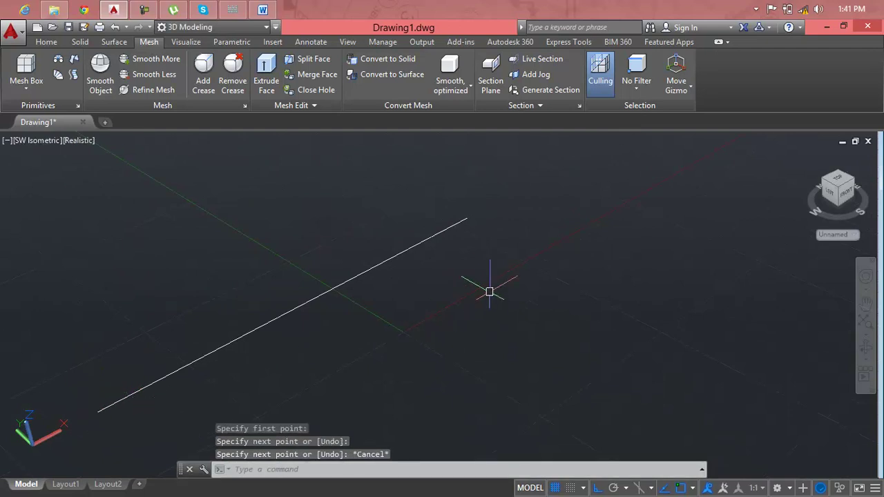
- Draw a second line parallel to the first, then pan and zoom onto both lines
{"action": "key", "text": "Return"}
{"action": "left_click", "coordinate": [518, 239]}
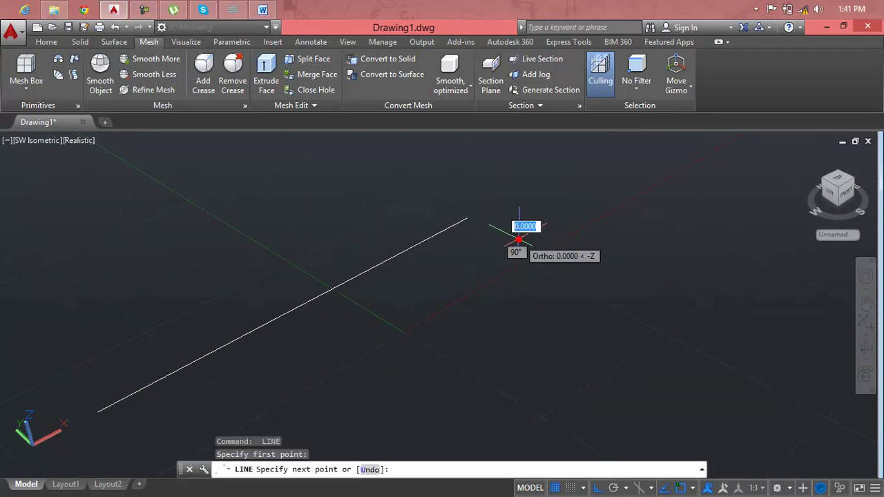
{"action": "middle_click_drag", "start_coordinate": [197, 396], "coordinate": [157, 414]}
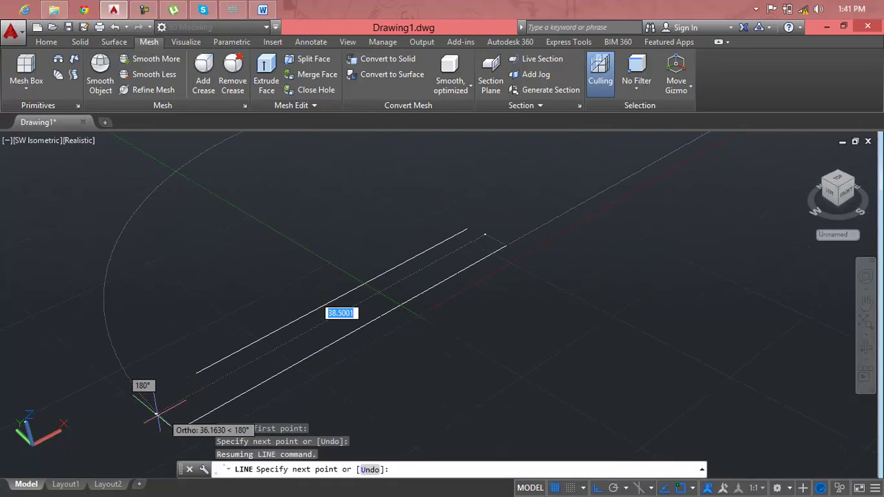
{"action": "left_click", "coordinate": [151, 414]}
{"action": "key", "text": "Return"}
{"action": "middle_click_drag", "start_coordinate": [219, 398], "coordinate": [235, 323]}
{"action": "key", "text": "Return"}
{"action": "scroll", "coordinate": [233, 317], "scroll_direction": "up", "scroll_amount": 2}
{"action": "left_click_drag", "start_coordinate": [235, 323], "coordinate": [369, 302]}
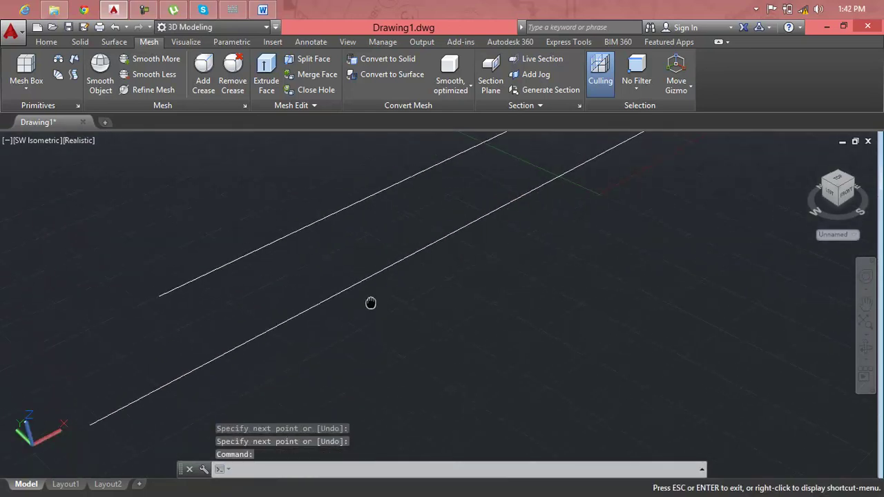
{"action": "key", "text": "Escape"}
{"action": "key", "text": "Escape"}
{"action": "key", "text": "Escape"}
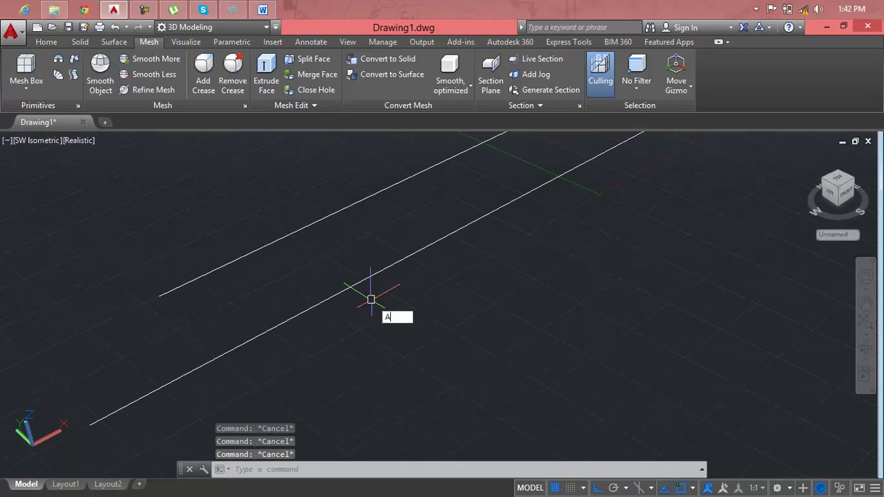
- Attempt arcs between the lower and upper lines, turning Ortho off with F8, cancelling each
{"action": "key", "text": "Return"}
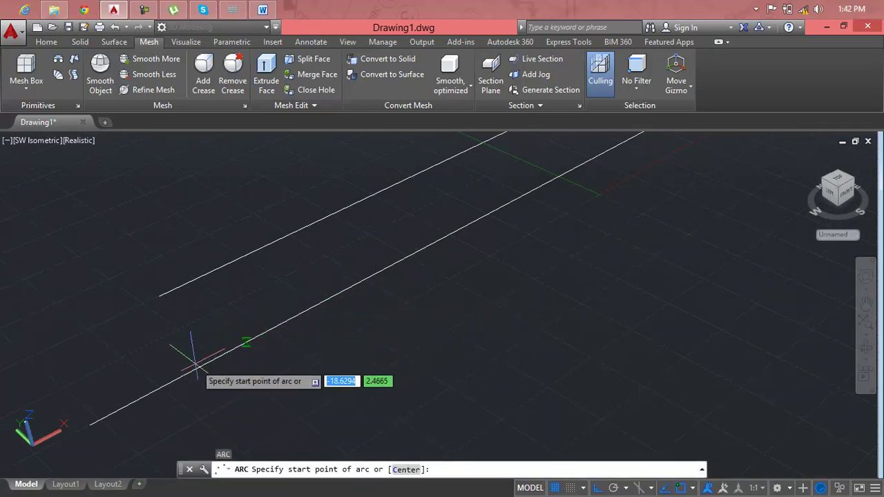
{"action": "key", "text": "Escape"}
{"action": "key", "text": "Escape"}
{"action": "key", "text": "Escape"}
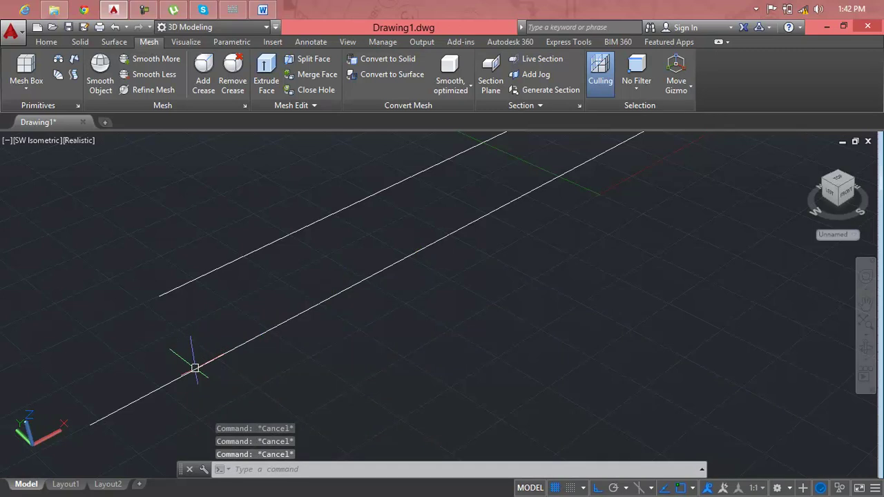
{"action": "type", "text": "a"}
{"action": "key", "text": "Return"}
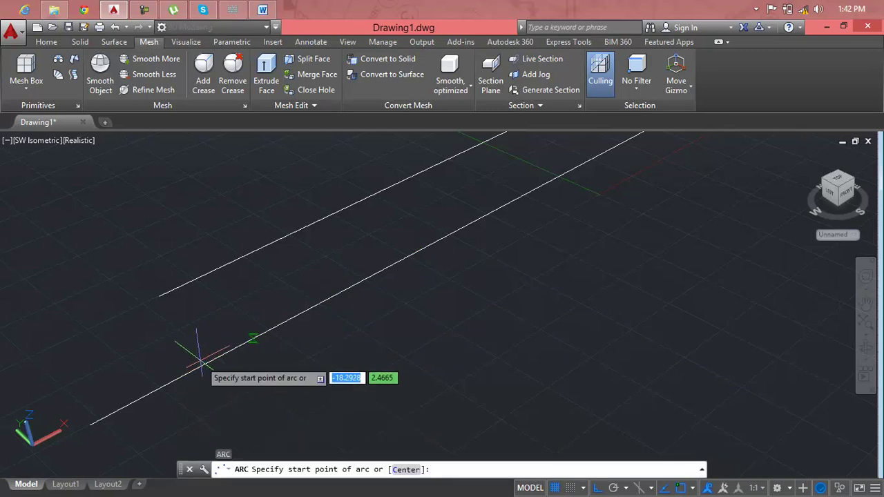
{"action": "left_click", "coordinate": [205, 364]}
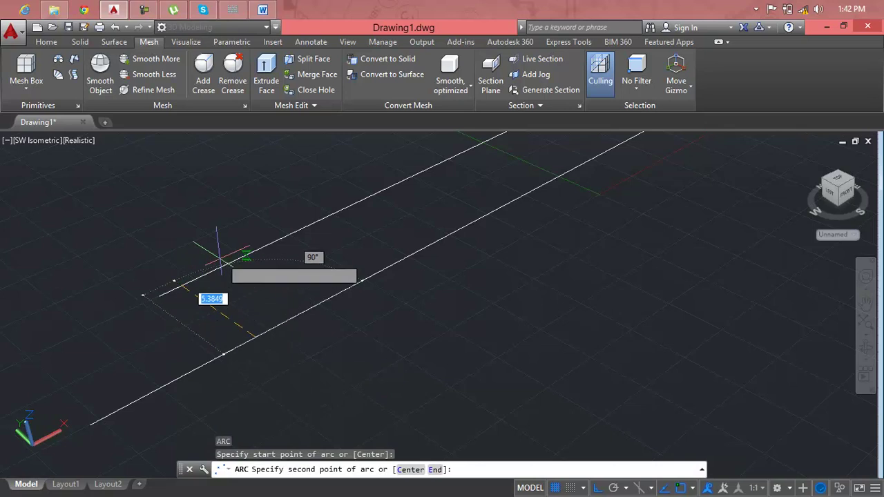
{"action": "left_click", "coordinate": [335, 211]}
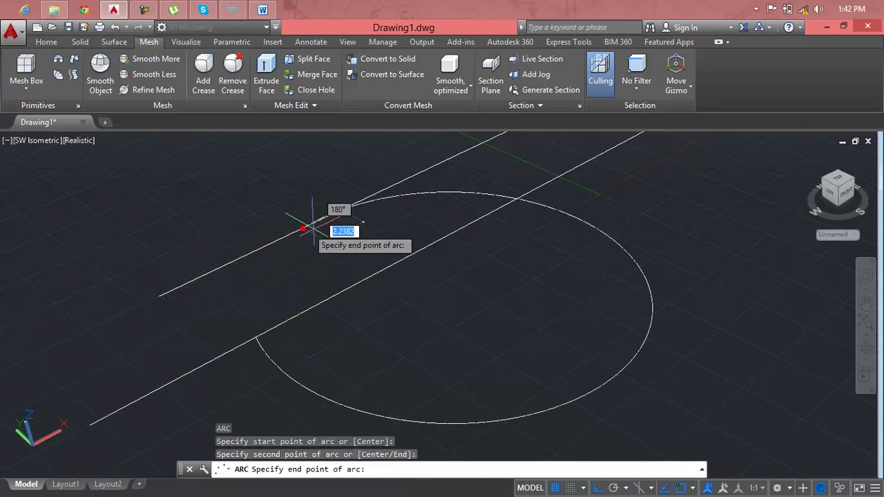
{"action": "key", "text": "Escape"}
{"action": "key", "text": "Escape"}
{"action": "key", "text": "Escape"}
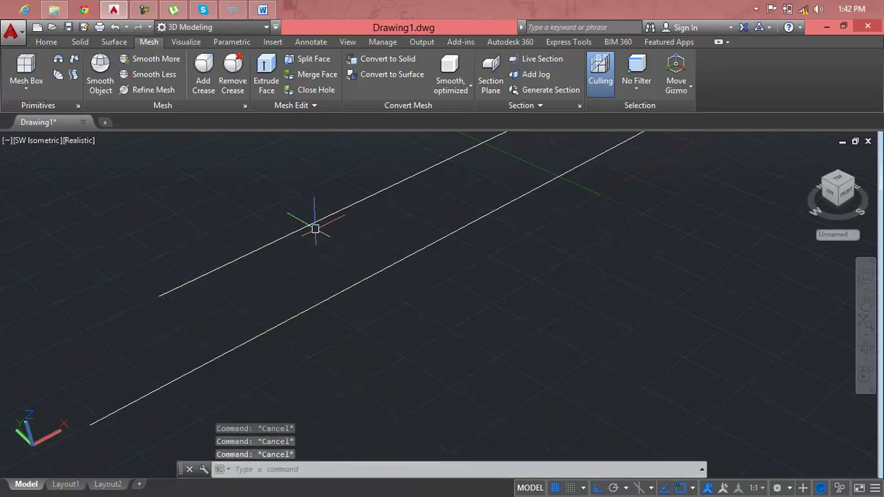
{"action": "key", "text": "Return"}
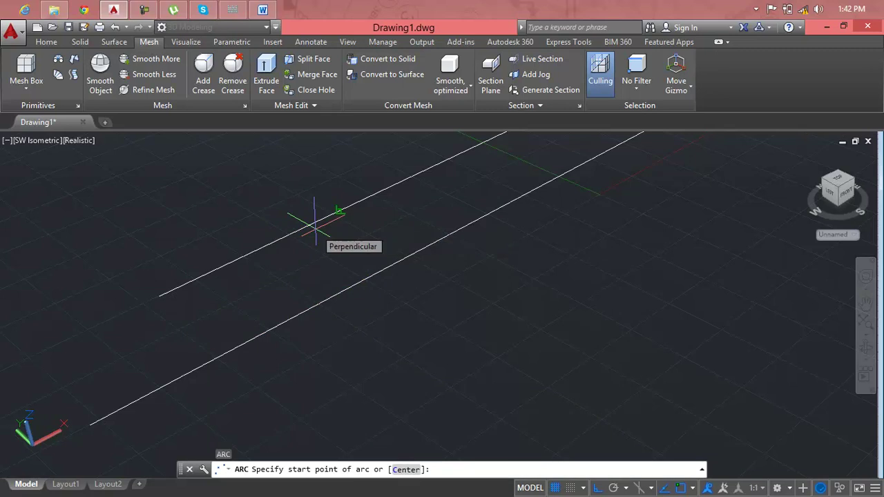
{"action": "key", "text": "F8"}
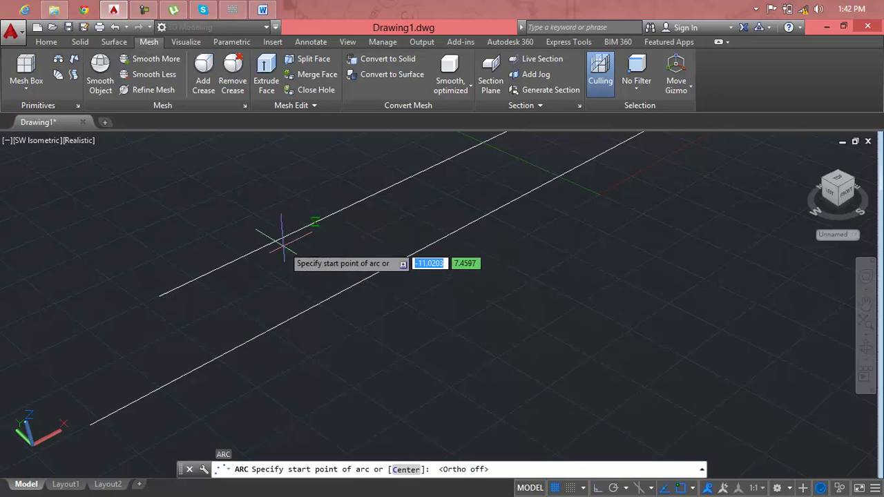
{"action": "left_click", "coordinate": [234, 347]}
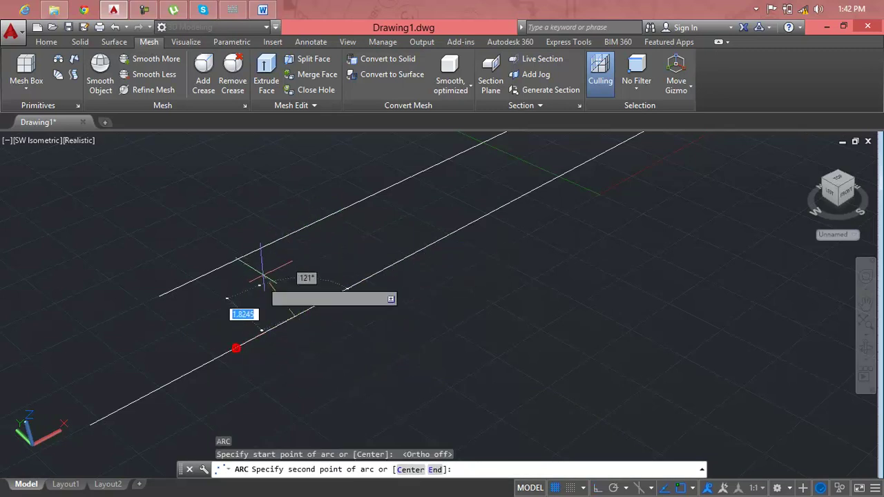
{"action": "left_click", "coordinate": [315, 220]}
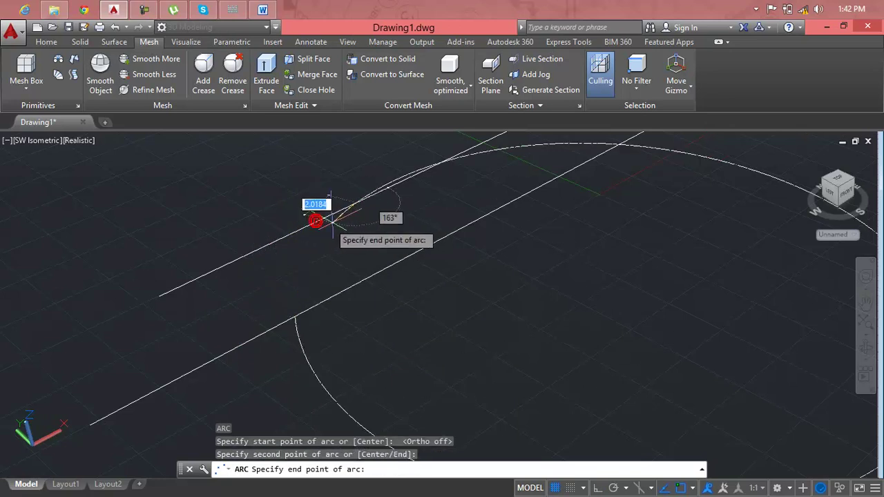
{"action": "key", "text": "Escape"}
- Delete the upper line and then the lower line
{"action": "left_click", "coordinate": [338, 215]}
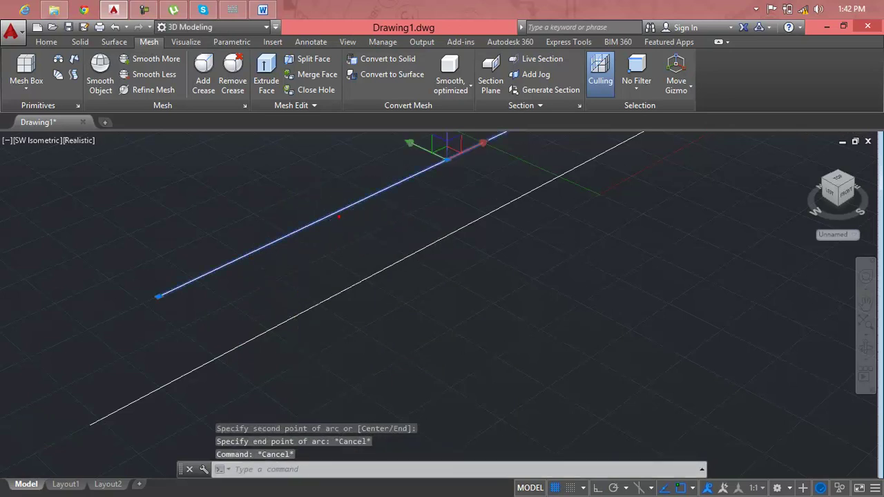
{"action": "key", "text": "Delete"}
{"action": "left_click", "coordinate": [375, 268]}
{"action": "key", "text": "Delete"}
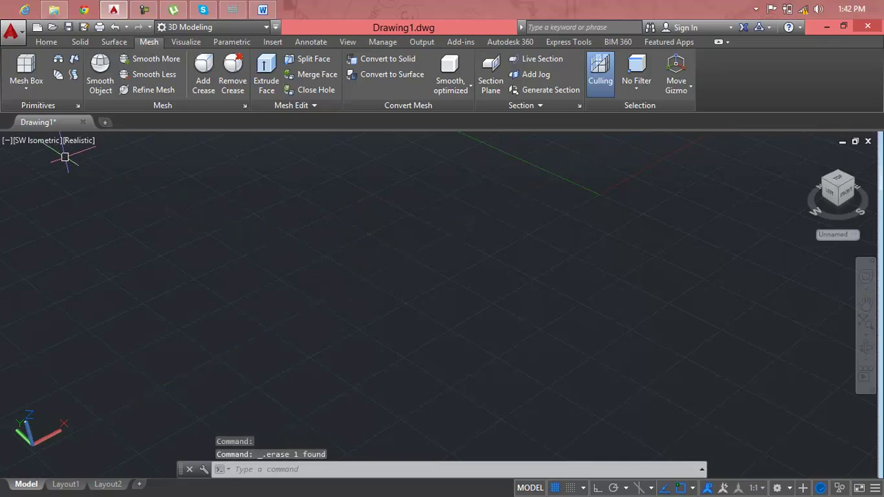
- Switch the viewport to Front view and then to Top view
{"action": "left_click", "coordinate": [26, 139]}
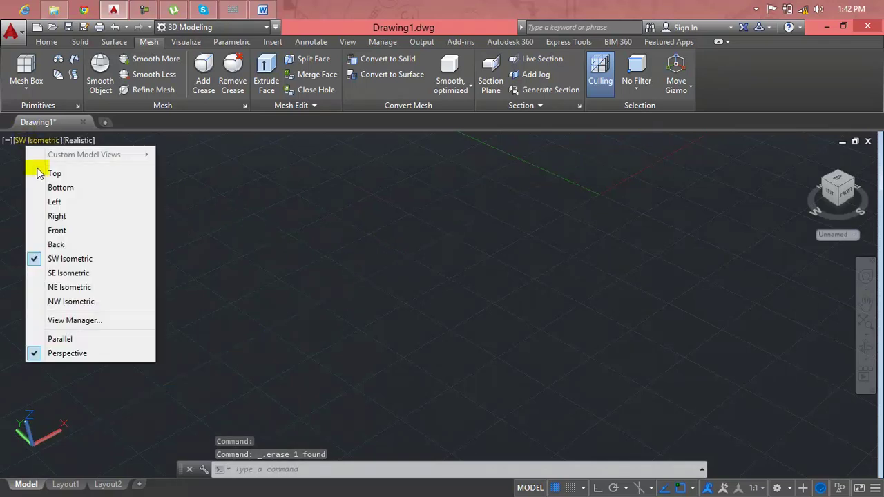
{"action": "left_click", "coordinate": [56, 232]}
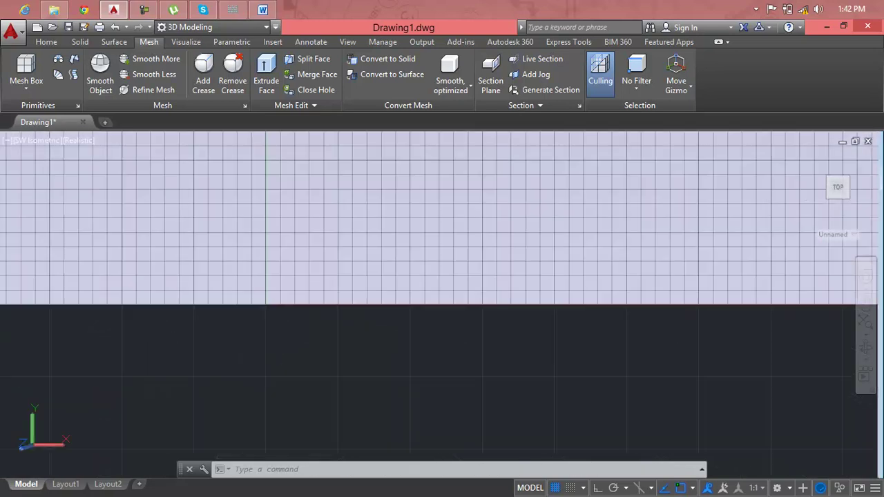
{"action": "left_click", "coordinate": [24, 140]}
{"action": "left_click", "coordinate": [38, 173]}
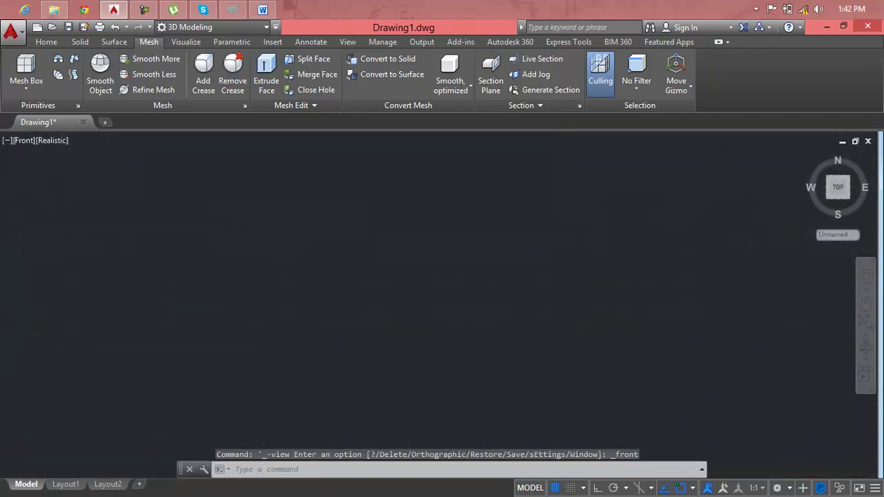
{"action": "key", "text": "Escape"}
{"action": "key", "text": "Escape"}
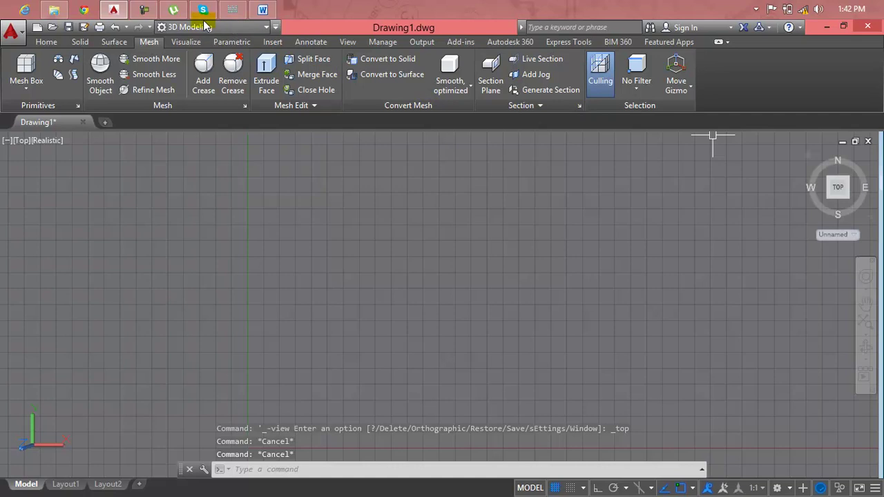
- On the Home tab, set the UCS to Top
{"action": "left_click", "coordinate": [46, 42]}
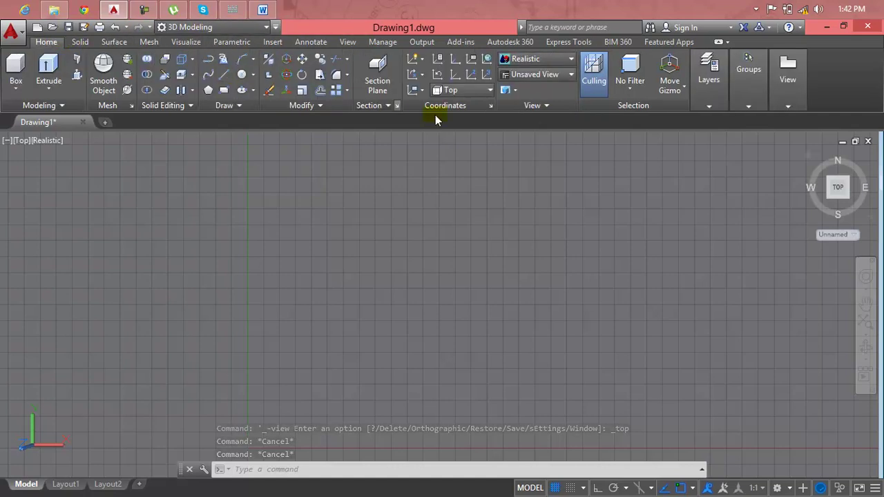
{"action": "left_click", "coordinate": [463, 95]}
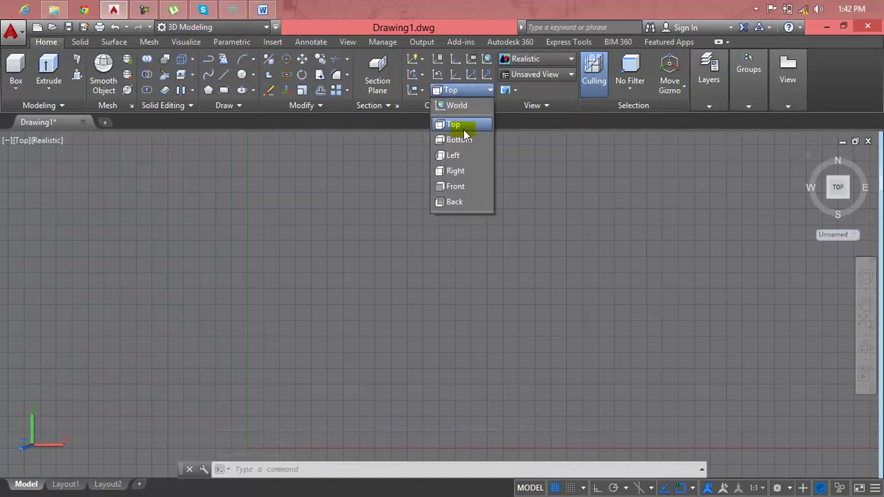
{"action": "left_click", "coordinate": [462, 129]}
{"action": "key", "text": "Escape"}
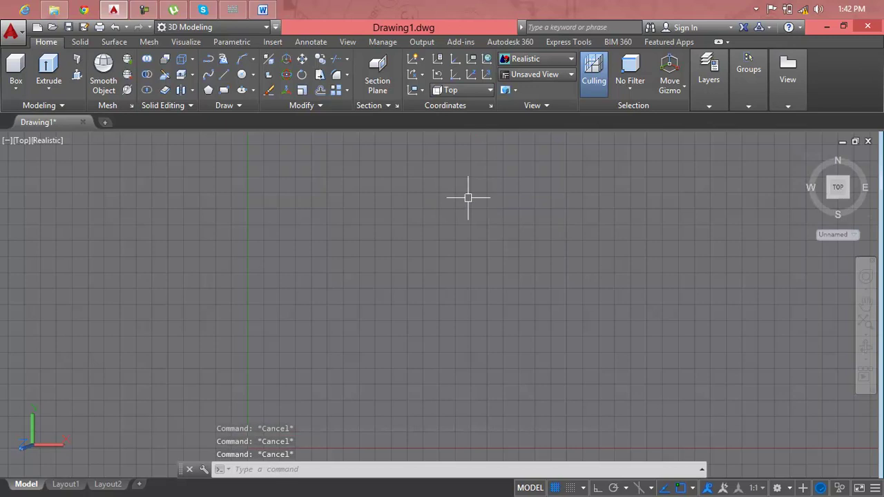
- Create Drawing2 from the acad template and place a line's first point near the top left
{"action": "left_click", "coordinate": [36, 26]}
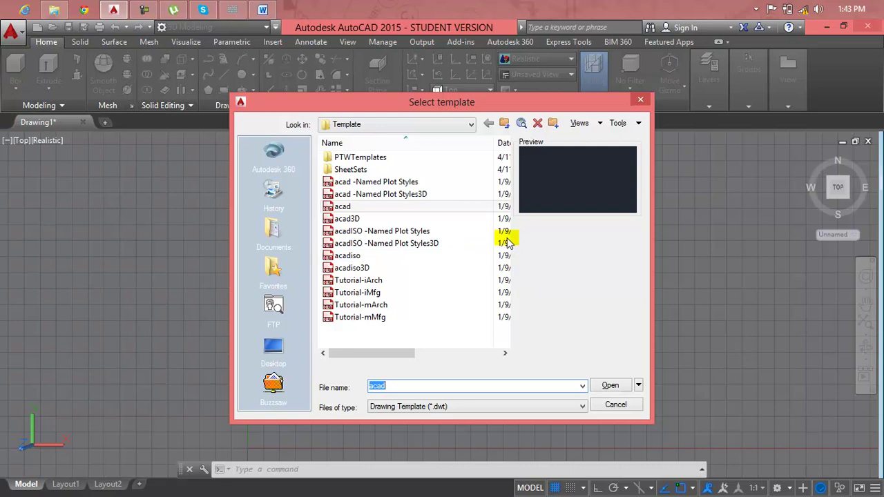
{"action": "left_click", "coordinate": [466, 206]}
{"action": "left_click", "coordinate": [599, 384]}
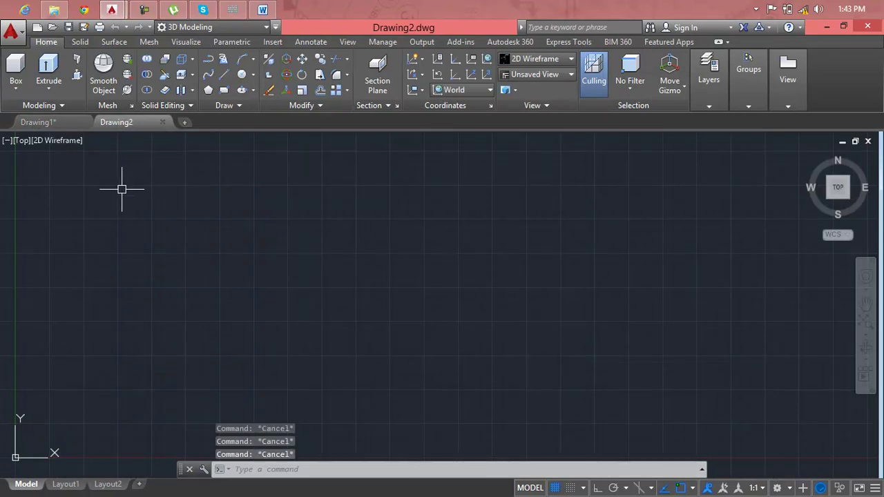
{"action": "key", "text": "Return"}
{"action": "left_click", "coordinate": [132, 210]}
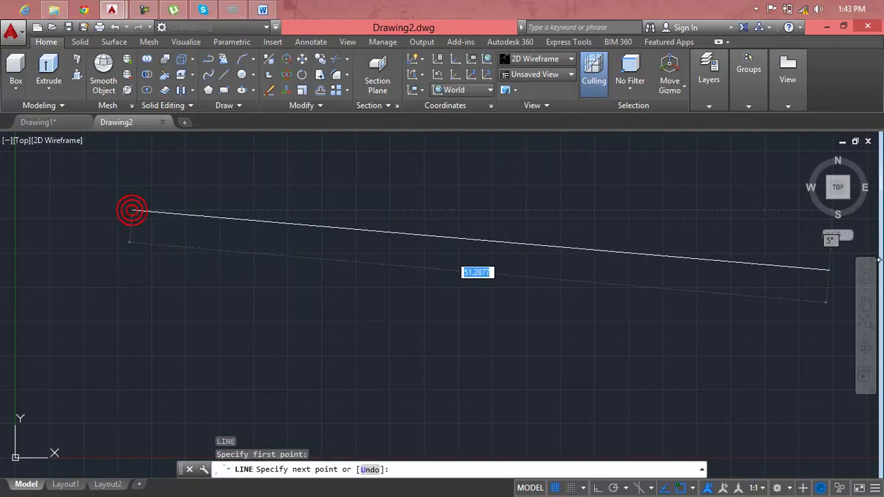
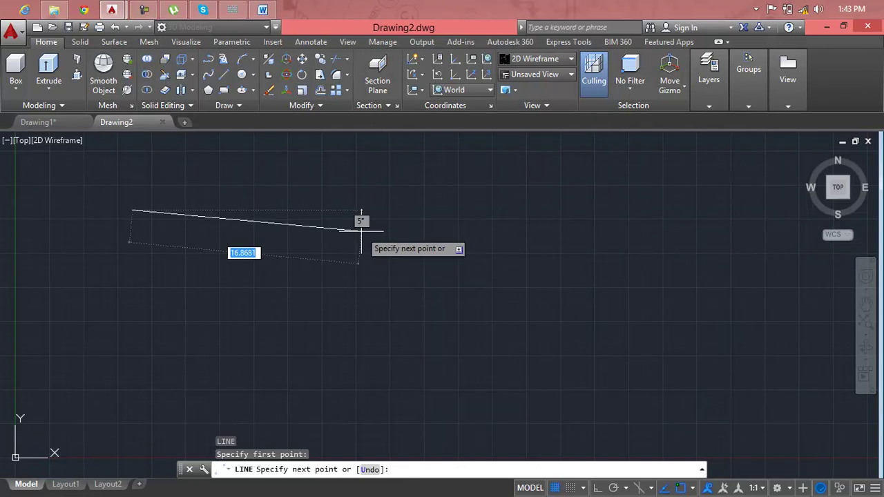
- With Ortho on, draw two long horizontal lines, the second parallel below the first
{"action": "key", "text": "F8"}
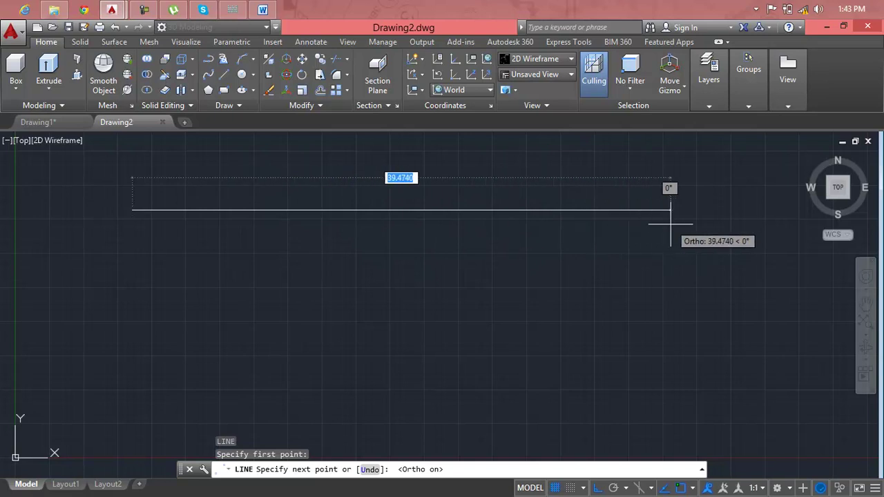
{"action": "left_click", "coordinate": [716, 221]}
{"action": "key", "text": "Return"}
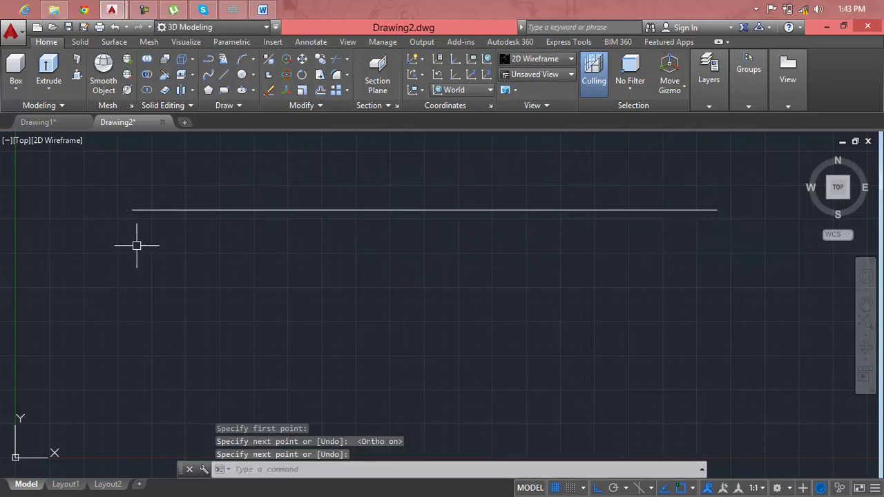
{"action": "left_click", "coordinate": [132, 282]}
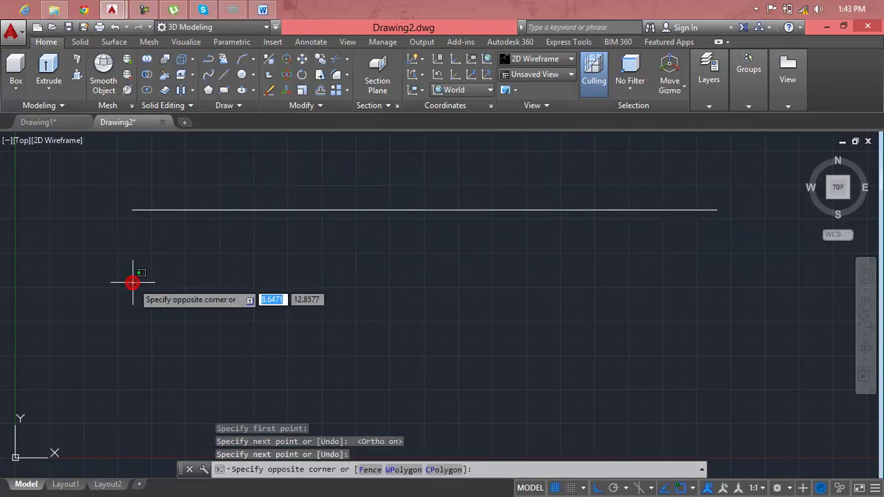
{"action": "key", "text": "Escape"}
{"action": "key", "text": "Escape"}
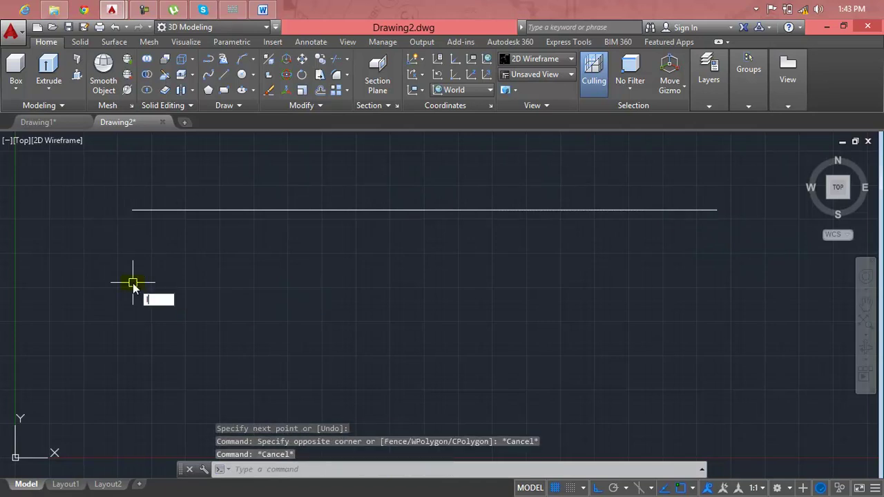
{"action": "type", "text": "l"}
{"action": "key", "text": "Return"}
{"action": "left_click", "coordinate": [133, 282]}
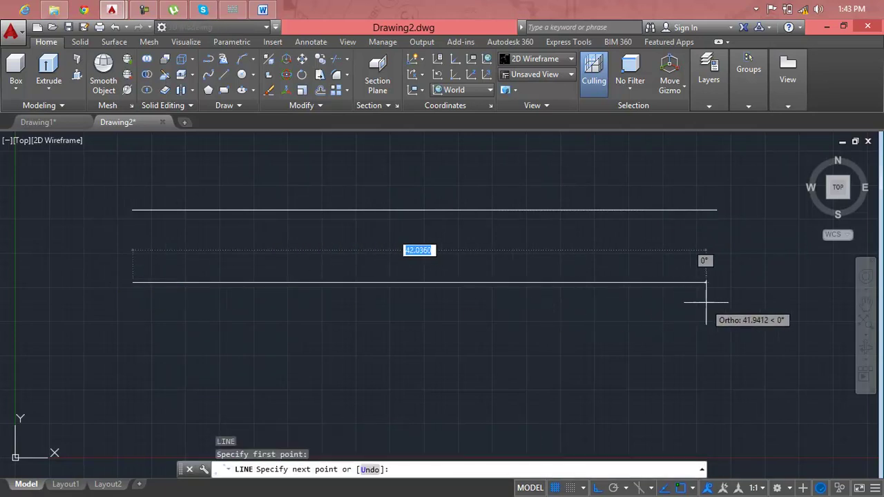
{"action": "left_click", "coordinate": [728, 304]}
{"action": "key", "text": "Return"}
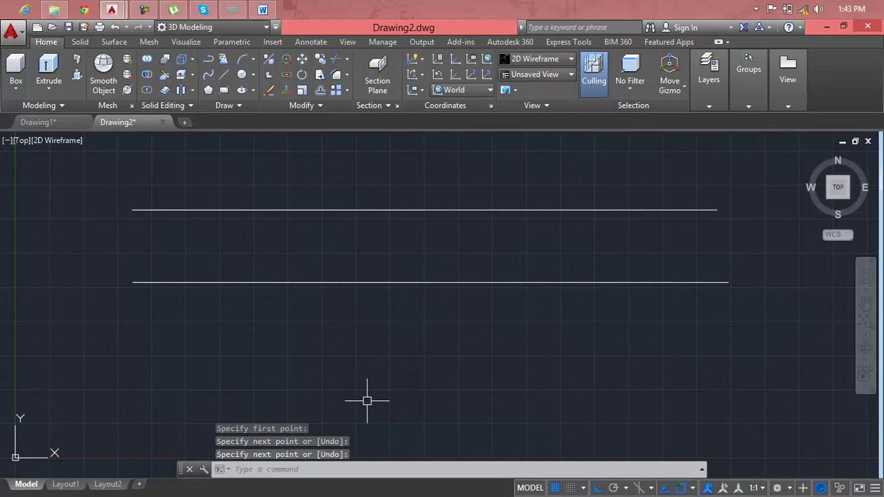
{"action": "key", "text": "Escape"}
- Draw a three-point arc from the lower line's left end, touching the upper line, back down
{"action": "key", "text": "Return"}
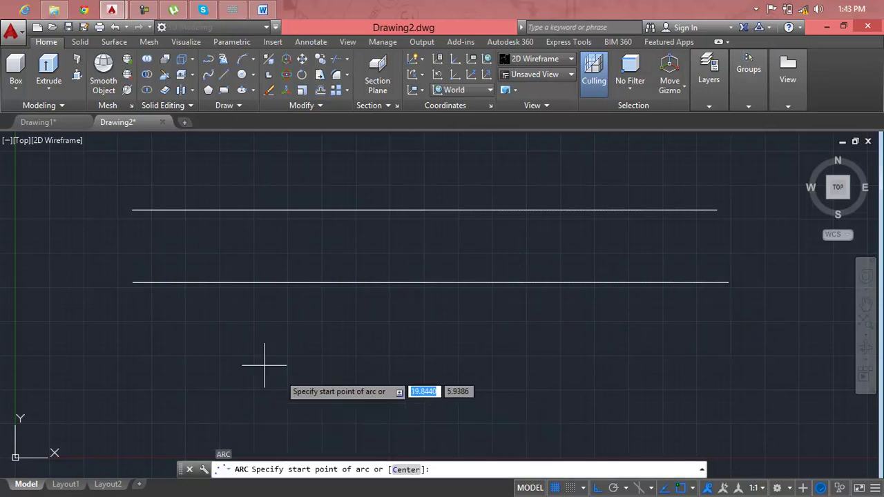
{"action": "left_click", "coordinate": [132, 282]}
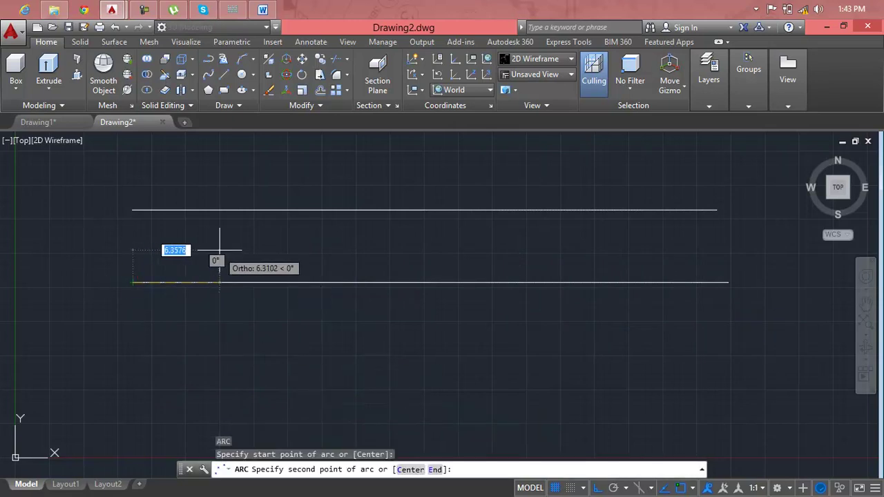
{"action": "left_click", "coordinate": [242, 210]}
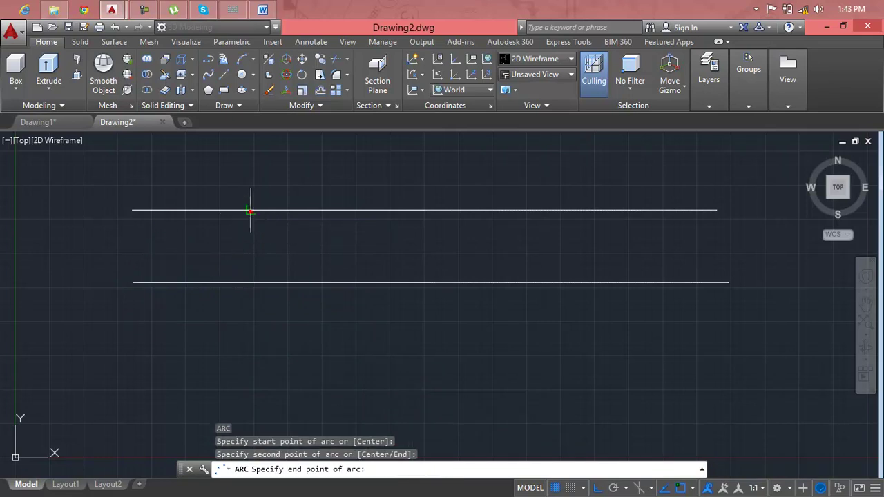
{"action": "left_click", "coordinate": [369, 281]}
- Add a second adjoining three-point arc to the right, then select the upper guide line
{"action": "key", "text": "Return"}
{"action": "left_click", "coordinate": [370, 281]}
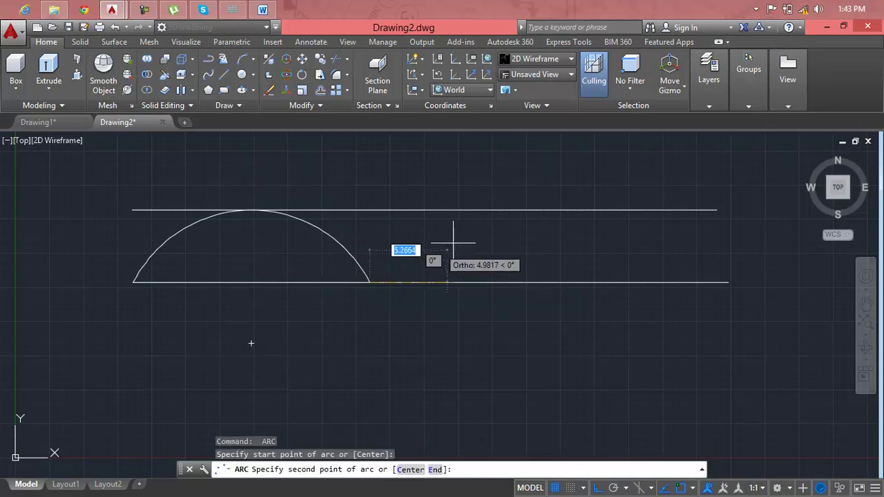
{"action": "left_click", "coordinate": [512, 209]}
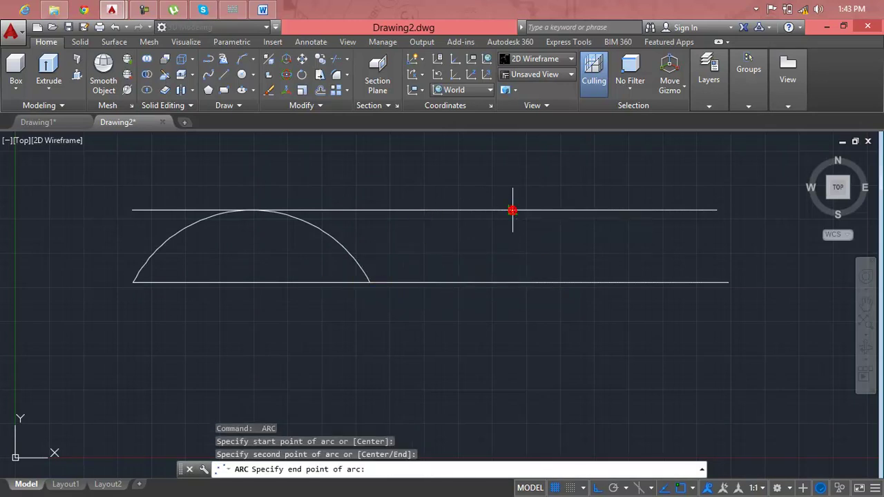
{"action": "left_click", "coordinate": [601, 281]}
{"action": "key", "text": "Return"}
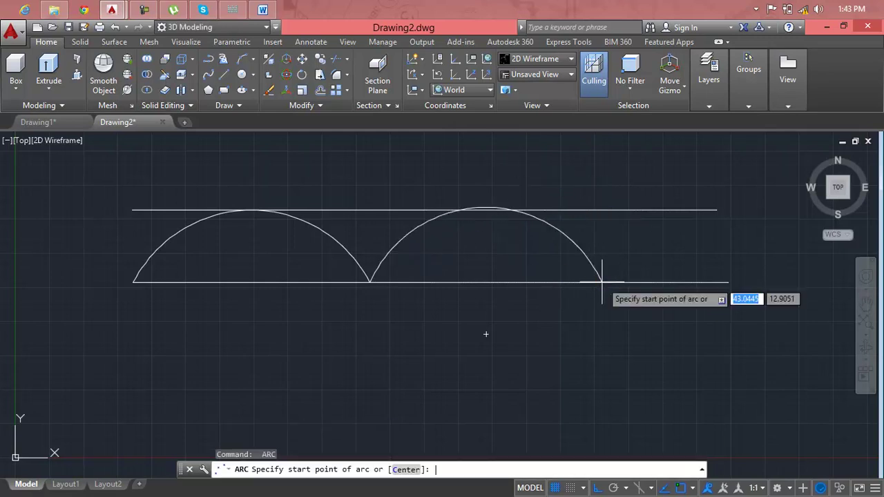
{"action": "left_click", "coordinate": [601, 282]}
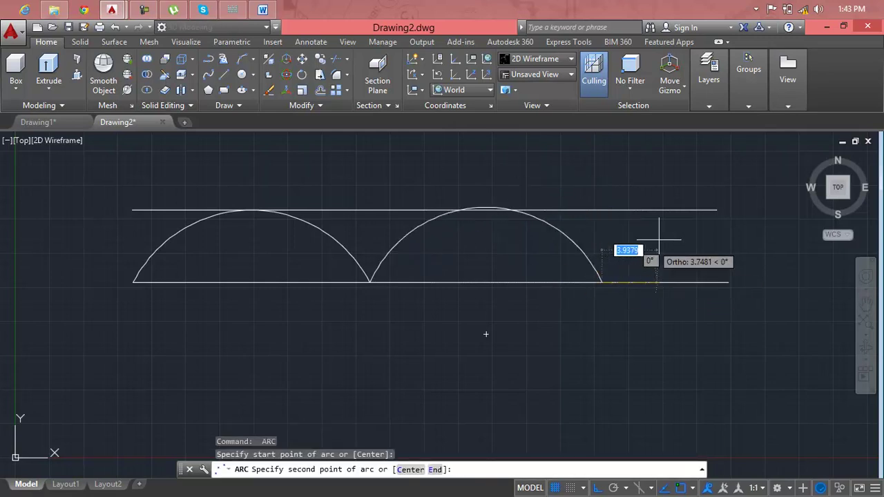
{"action": "key", "text": "Escape"}
{"action": "left_click", "coordinate": [686, 209]}
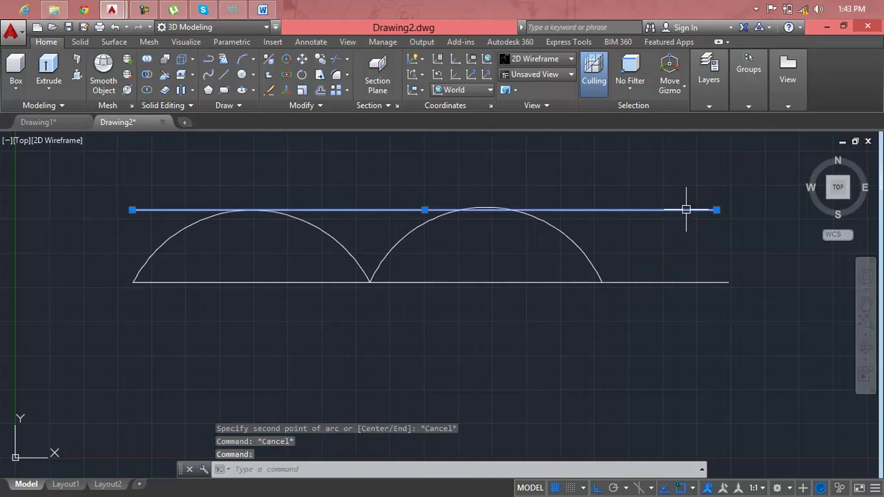
- Delete the upper and lower guide lines, leaving only the two arcs
{"action": "key", "text": "Delete"}
{"action": "left_click", "coordinate": [694, 280]}
{"action": "key", "text": "Delete"}
{"action": "scroll", "coordinate": [667, 280], "scroll_direction": "down", "scroll_amount": 2}
{"action": "middle_click_drag", "start_coordinate": [653, 281], "coordinate": [531, 326]}
{"action": "key", "text": "Escape"}
{"action": "key", "text": "Escape"}
{"action": "key", "text": "Escape"}
- Copy both arcs to the right from the right arc's end, making four humps
{"action": "type", "text": "p"}
{"action": "key", "text": "Return"}
{"action": "left_click", "coordinate": [560, 260]}
{"action": "left_click", "coordinate": [175, 381]}
{"action": "right_click", "coordinate": [167, 387]}
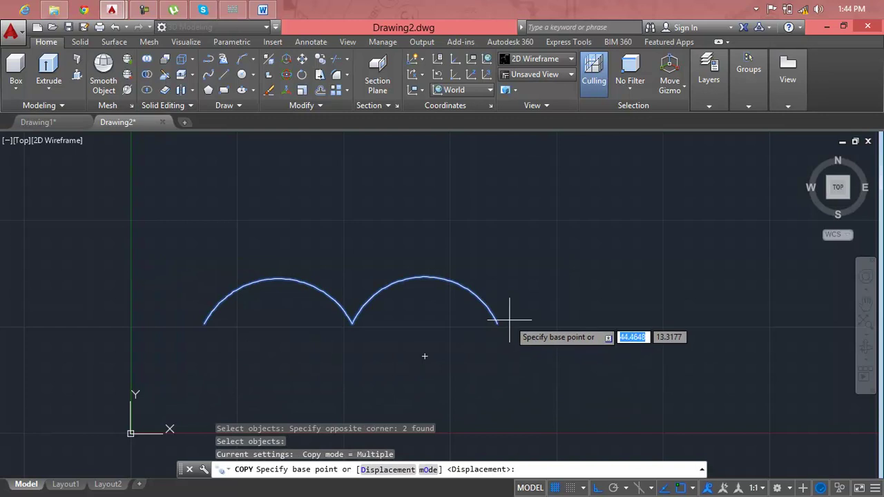
{"action": "left_click", "coordinate": [496, 321]}
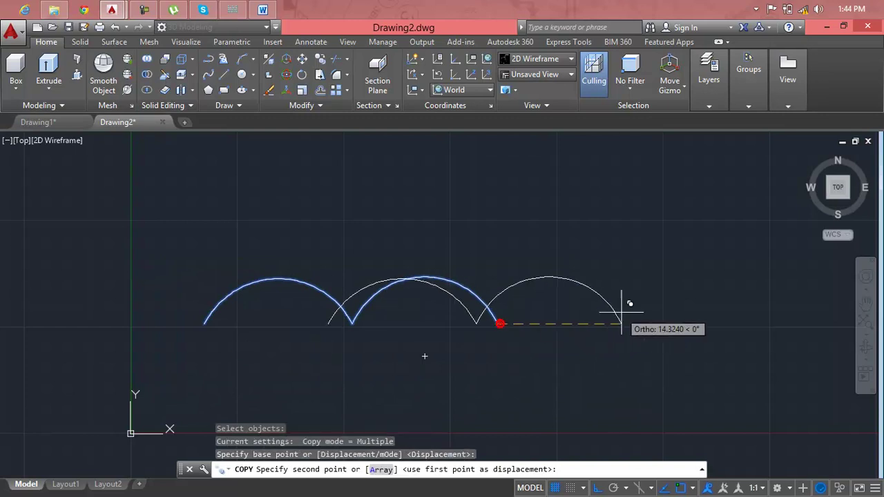
{"action": "left_click", "coordinate": [799, 302]}
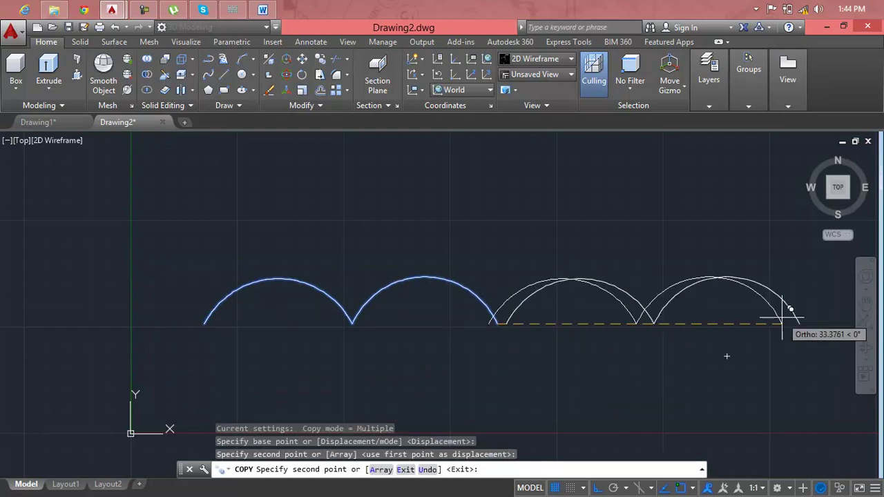
{"action": "key", "text": "Escape"}
{"action": "scroll", "coordinate": [127, 312], "scroll_direction": "up", "scroll_amount": 2}
{"action": "middle_click_drag", "start_coordinate": [829, 312], "coordinate": [563, 334]}
{"action": "key", "text": "Escape"}
{"action": "key", "text": "Escape"}
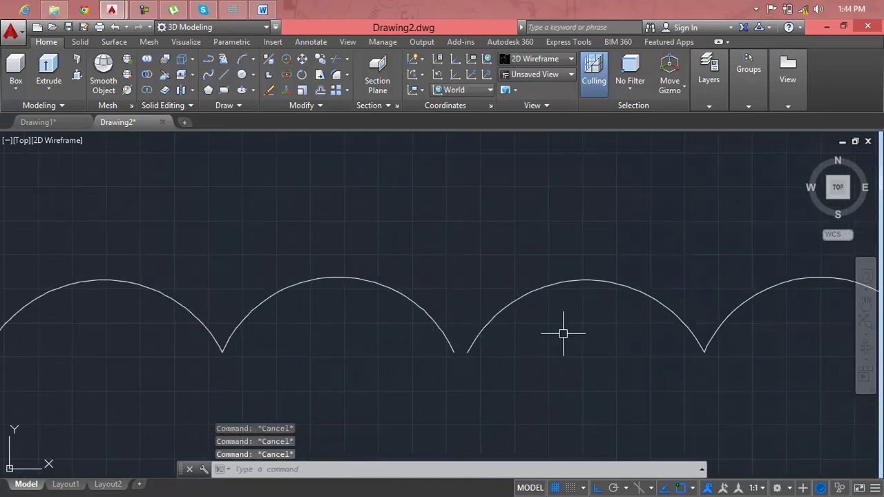
- Move the third arc so its left end meets the second arc's end
{"action": "type", "text": "m"}
{"action": "key", "text": "Return"}
{"action": "left_click", "coordinate": [497, 315]}
{"action": "key", "text": "Return"}
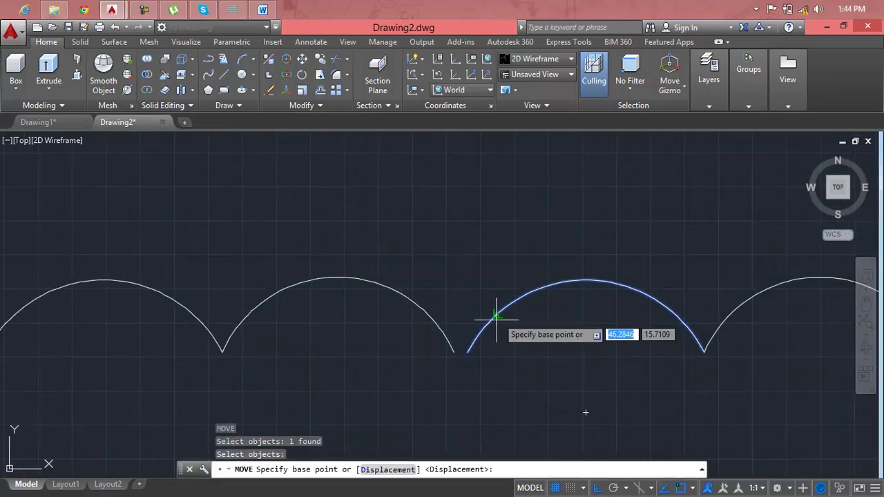
{"action": "left_click", "coordinate": [467, 352]}
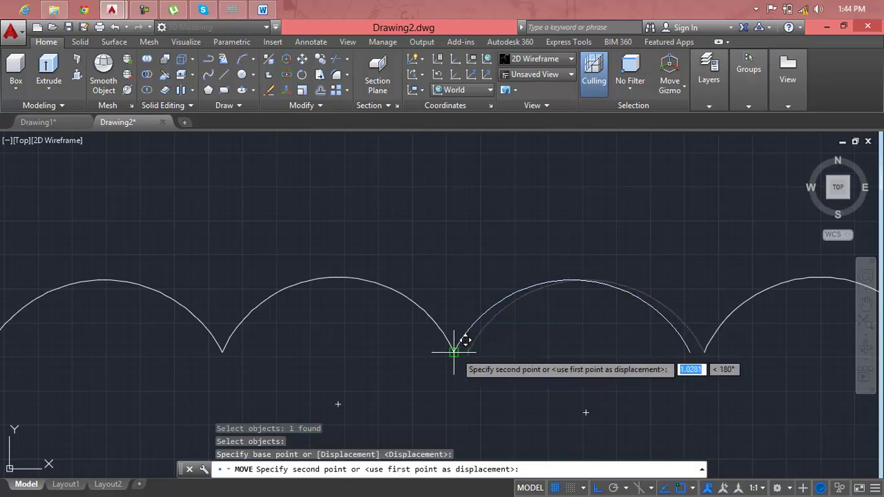
{"action": "left_click", "coordinate": [454, 352]}
{"action": "key", "text": "Return"}
{"action": "scroll", "coordinate": [537, 341], "scroll_direction": "down", "scroll_amount": 4}
{"action": "key", "text": "Escape"}
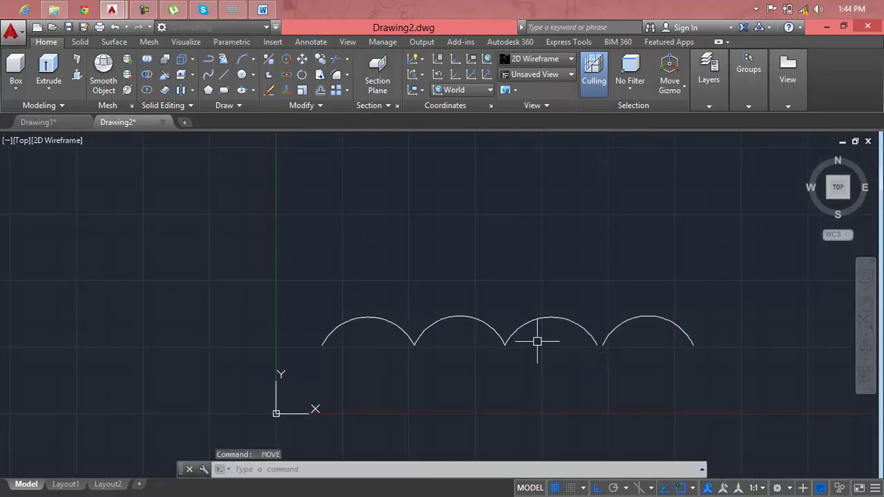
{"action": "key", "text": "Escape"}
{"action": "key", "text": "Escape"}
- Copy all four arcs from the first arc's left end to after the last arc
{"action": "type", "text": "o"}
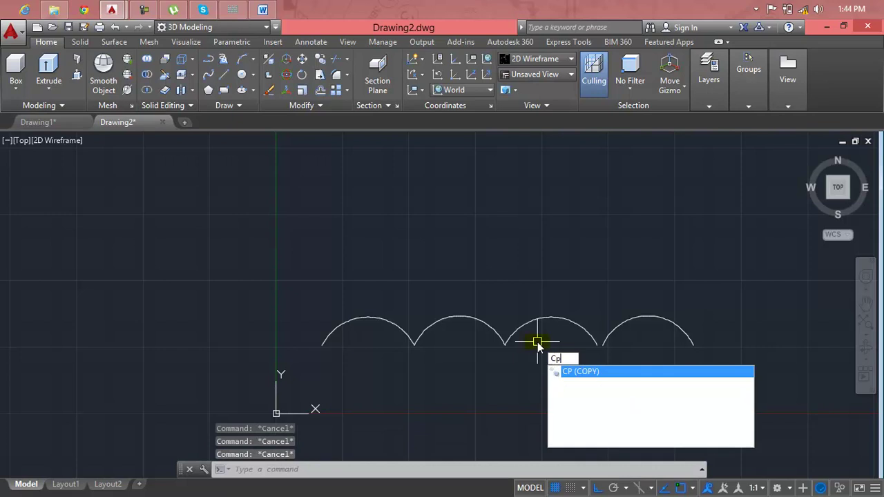
{"action": "key", "text": "Return"}
{"action": "left_click", "coordinate": [720, 297]}
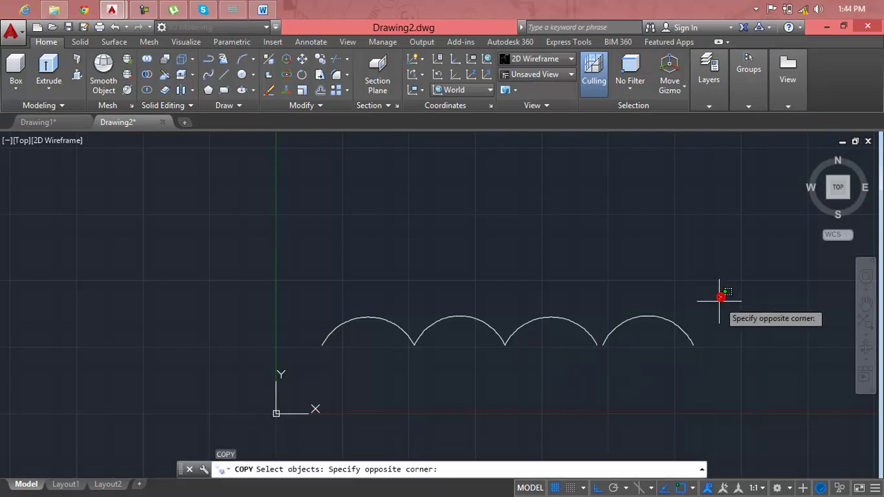
{"action": "left_click", "coordinate": [317, 367]}
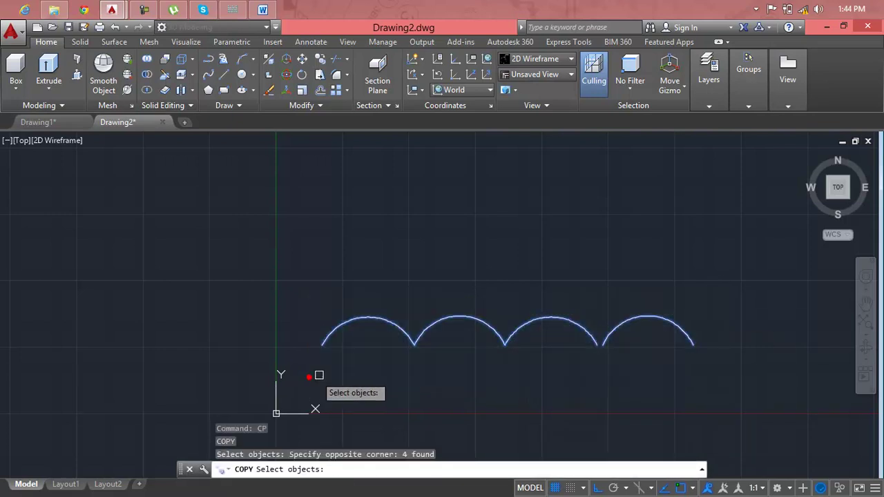
{"action": "key", "text": "Return"}
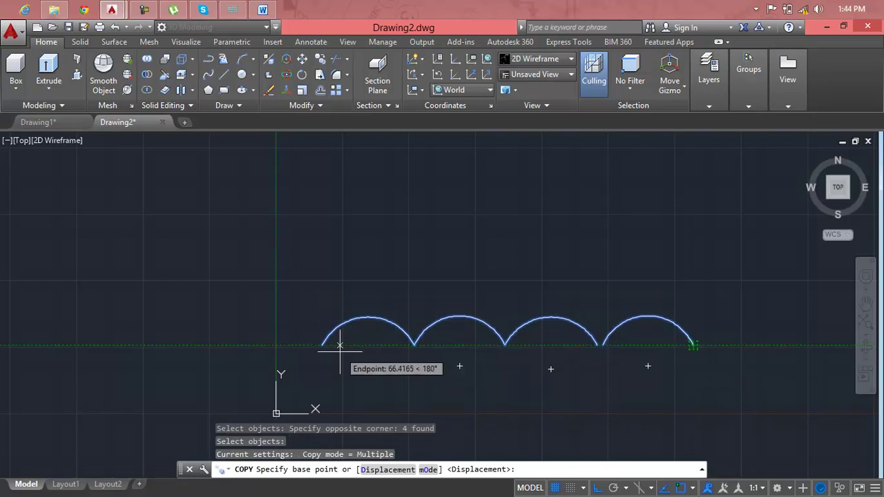
{"action": "left_click", "coordinate": [322, 345]}
{"action": "middle_click_drag", "start_coordinate": [547, 329], "coordinate": [299, 338]}
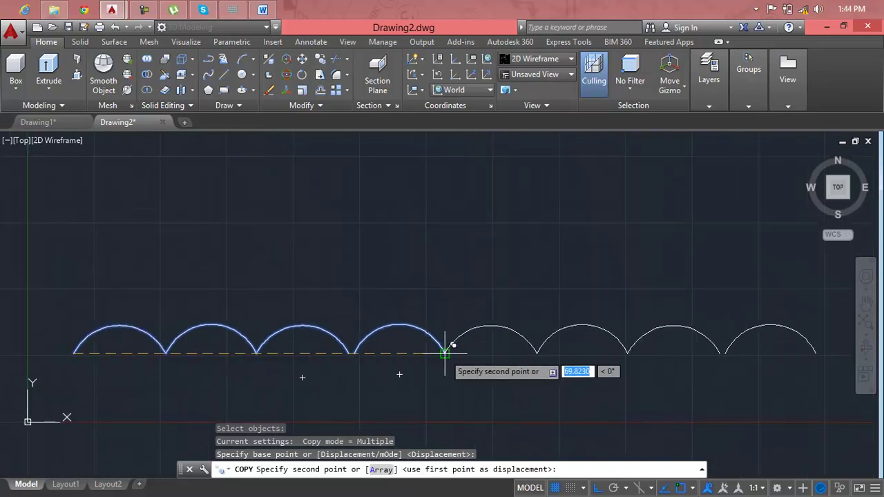
{"action": "left_click", "coordinate": [445, 352]}
{"action": "key", "text": "Return"}
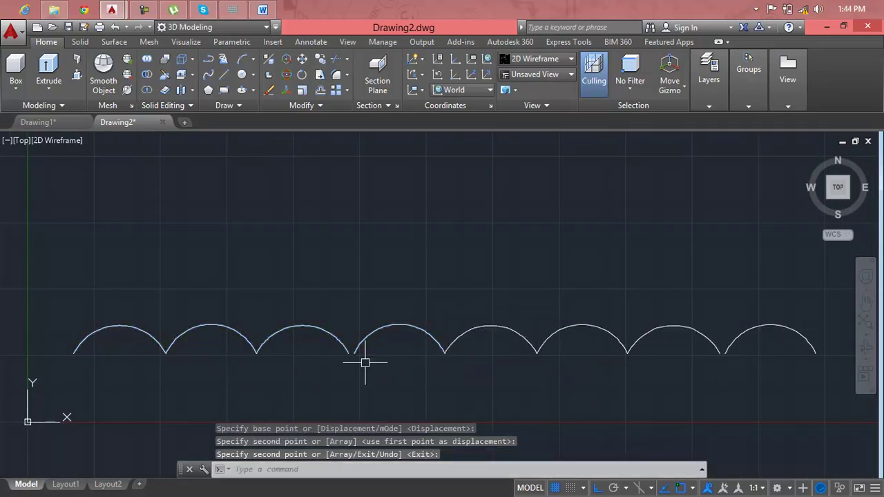
{"action": "key", "text": "Escape"}
{"action": "key", "text": "Escape"}
{"action": "key", "text": "Escape"}
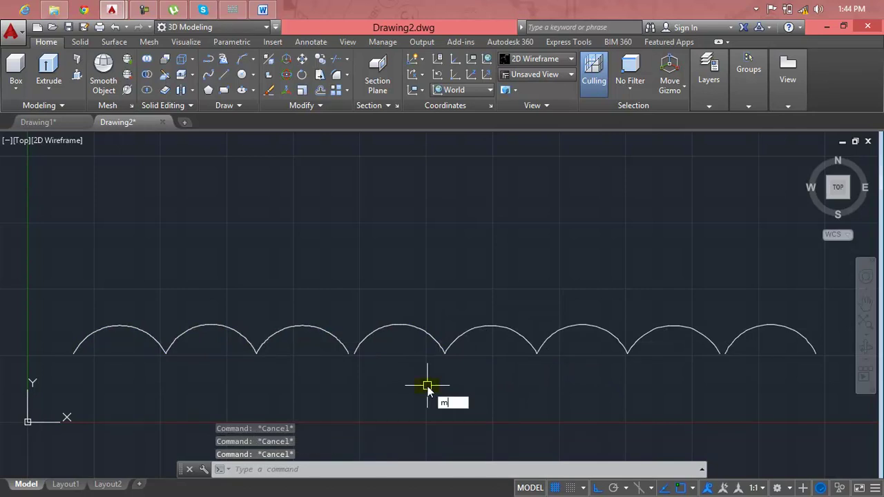
- Move the three leftmost arcs so they close the gap at the cusp
{"action": "key", "text": "Return"}
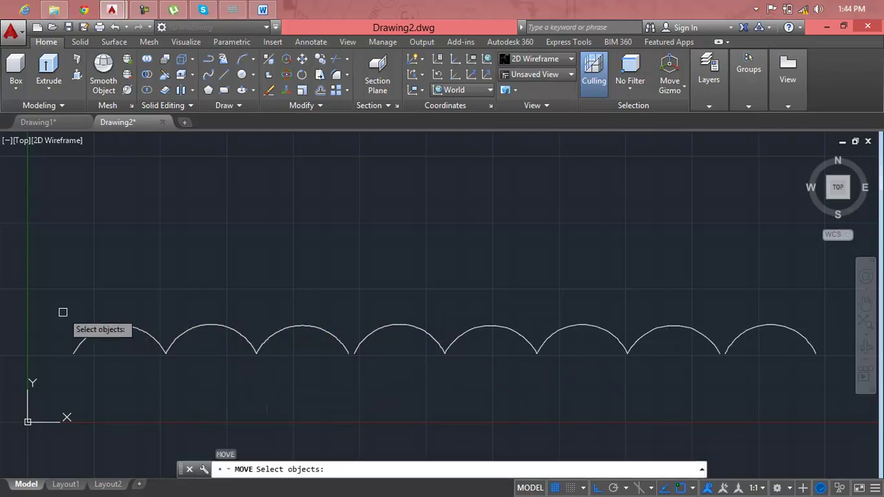
{"action": "left_click", "coordinate": [63, 312]}
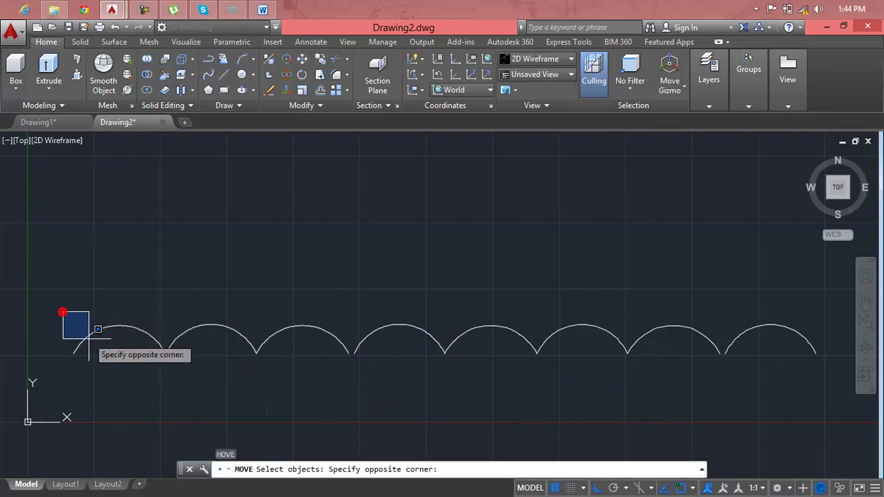
{"action": "left_click", "coordinate": [350, 391]}
{"action": "key", "text": "Return"}
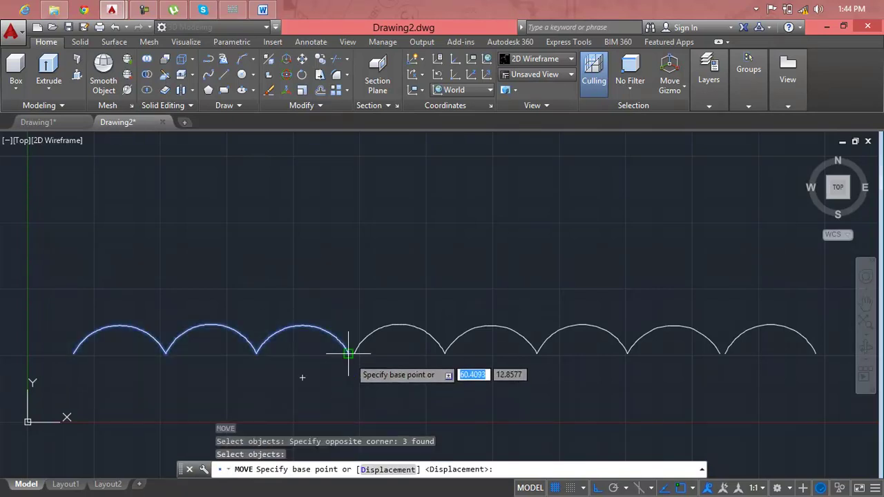
{"action": "left_click", "coordinate": [349, 352]}
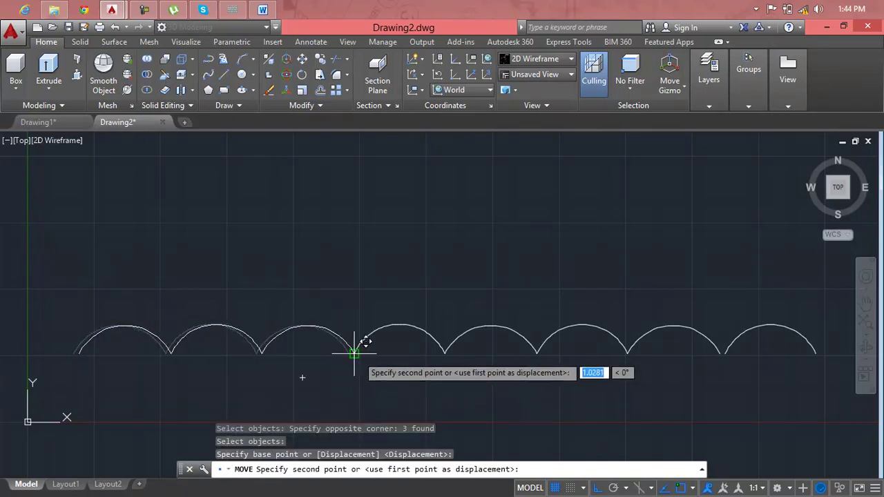
{"action": "scroll", "coordinate": [353, 353], "scroll_direction": "up", "scroll_amount": 5}
{"action": "left_click", "coordinate": [337, 352]}
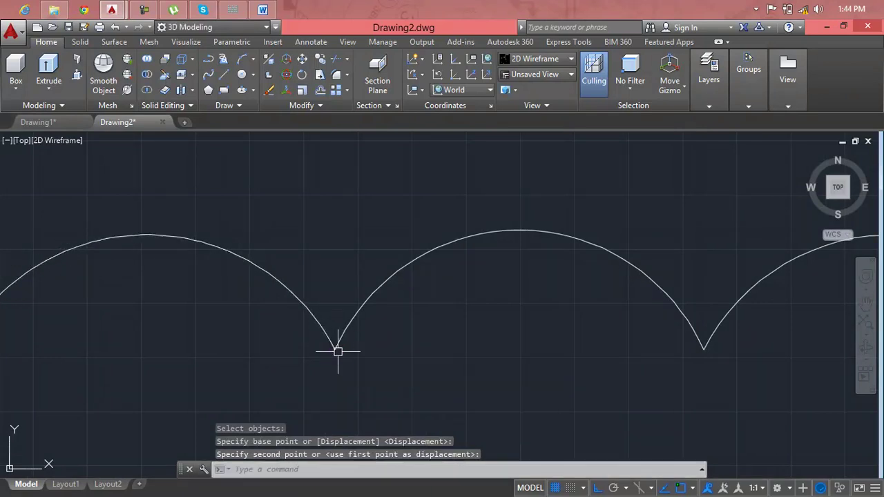
{"action": "key", "text": "Return"}
{"action": "scroll", "coordinate": [358, 358], "scroll_direction": "down", "scroll_amount": 6}
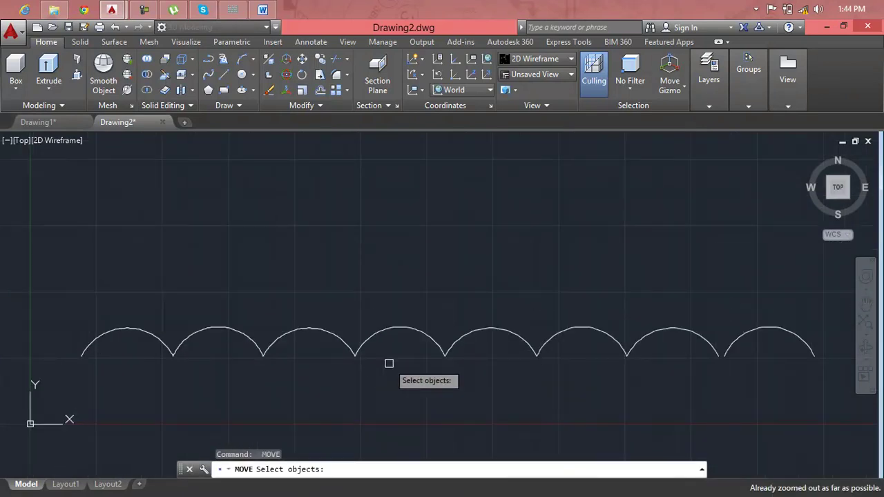
{"action": "key", "text": "Escape"}
{"action": "key", "text": "Escape"}
{"action": "middle_click_drag", "start_coordinate": [392, 363], "coordinate": [379, 298]}
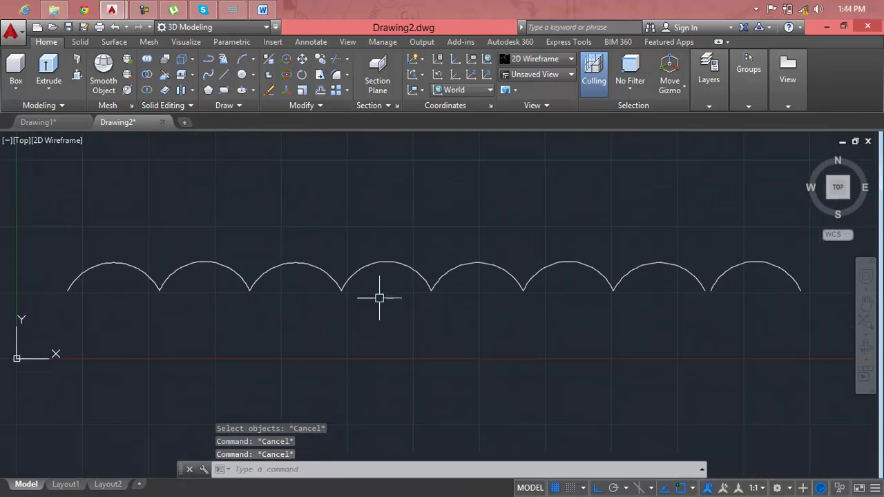
{"action": "key", "text": "Escape"}
{"action": "scroll", "coordinate": [379, 298], "scroll_direction": "down", "scroll_amount": 2}
- Zoom All to show the whole row of arcs
{"action": "type", "text": "z"}
{"action": "key", "text": "Return"}
{"action": "type", "text": "a"}
{"action": "key", "text": "Return"}
{"action": "scroll", "coordinate": [378, 298], "scroll_direction": "down", "scroll_amount": 4}
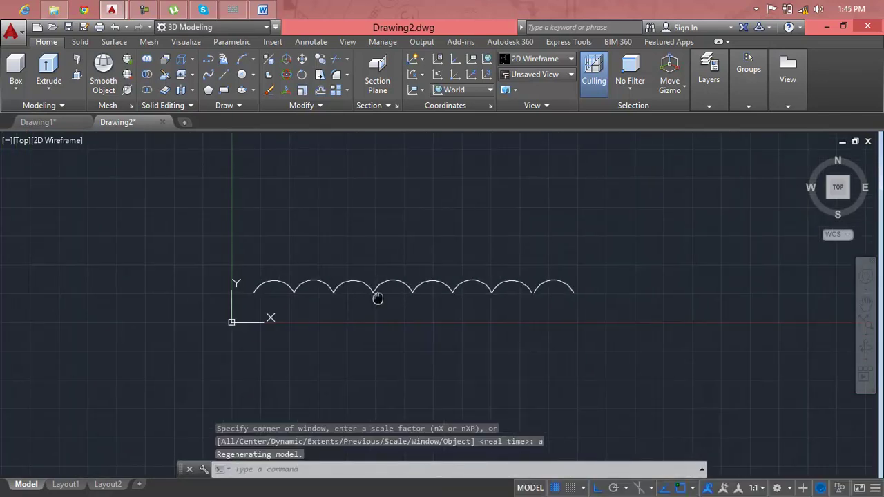
{"action": "middle_click_drag", "start_coordinate": [375, 295], "coordinate": [355, 300]}
{"action": "key", "text": "Escape"}
{"action": "key", "text": "Escape"}
{"action": "key", "text": "Escape"}
{"action": "type", "text": "c"}
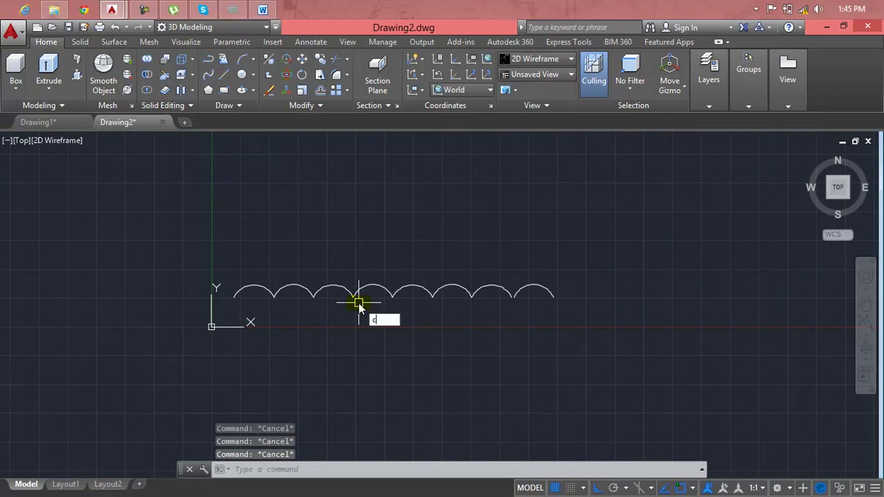
- Copy all eight arcs from the left end onto the row's right end, then check a join
{"action": "type", "text": "o"}
{"action": "key", "text": "Return"}
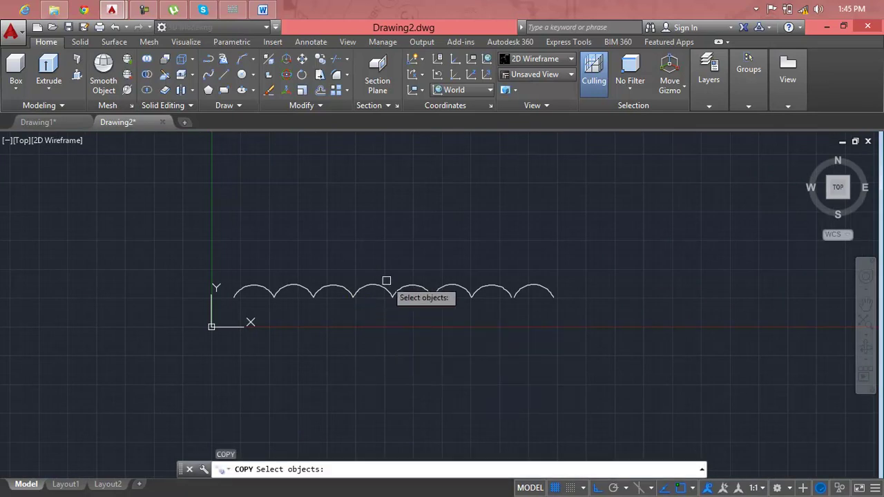
{"action": "left_click", "coordinate": [232, 268]}
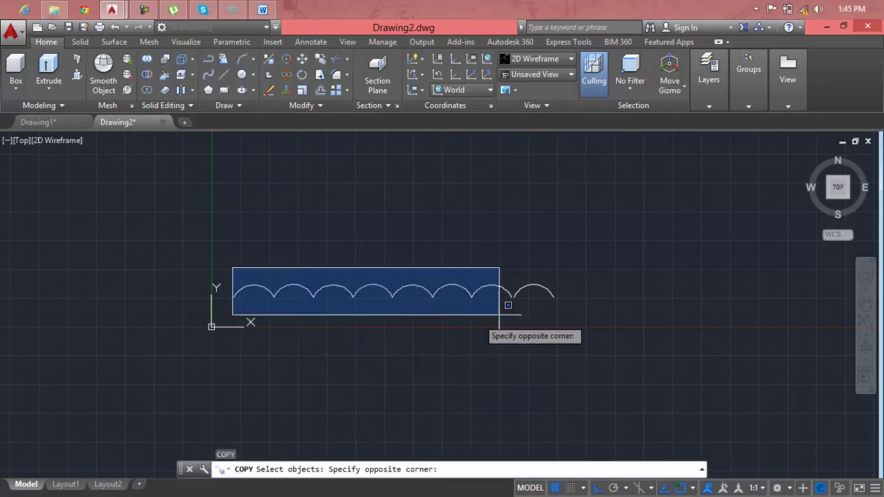
{"action": "left_click", "coordinate": [578, 310]}
{"action": "key", "text": "Return"}
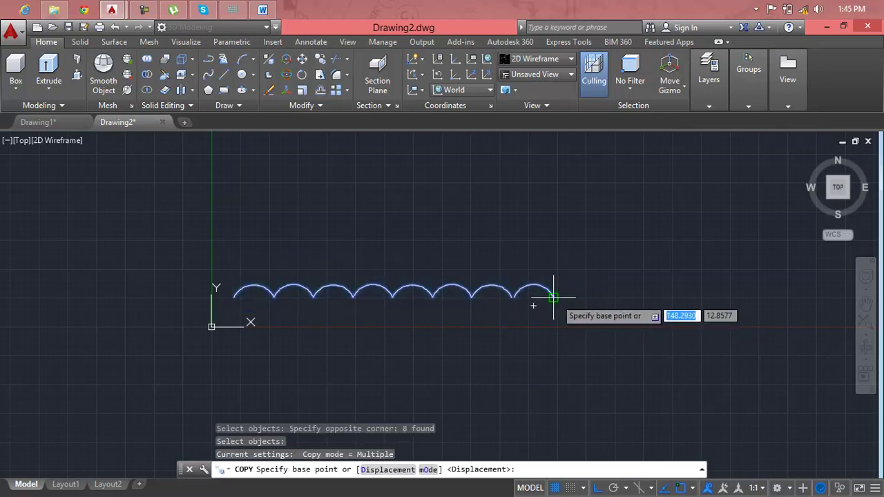
{"action": "left_click", "coordinate": [234, 297]}
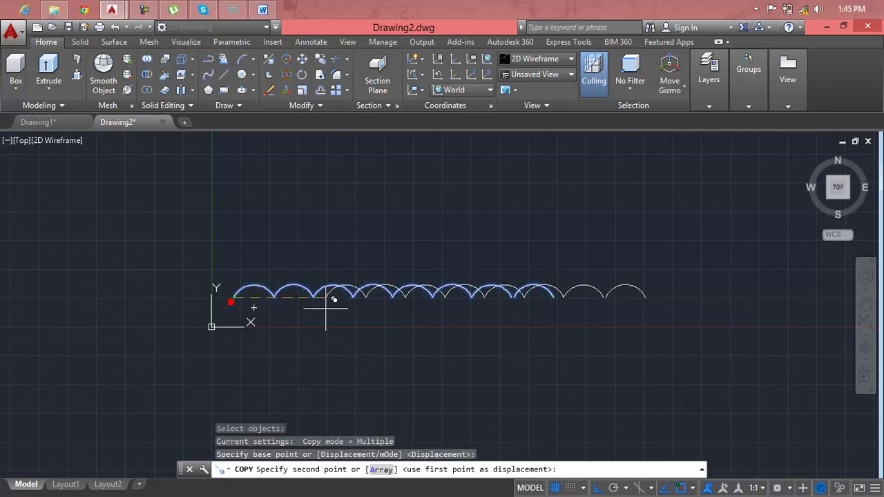
{"action": "left_click", "coordinate": [553, 297]}
{"action": "key", "text": "Return"}
{"action": "scroll", "coordinate": [509, 283], "scroll_direction": "up", "scroll_amount": 5}
{"action": "scroll", "coordinate": [506, 283], "scroll_direction": "up", "scroll_amount": 1}
{"action": "left_click", "coordinate": [415, 294]}
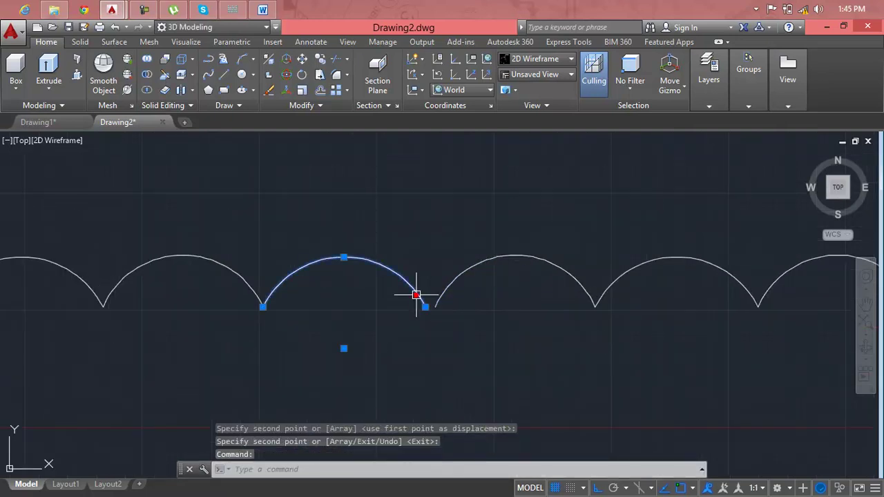
{"action": "scroll", "coordinate": [416, 295], "scroll_direction": "down", "scroll_amount": 2}
{"action": "scroll", "coordinate": [418, 297], "scroll_direction": "down", "scroll_amount": 3}
- Crossing-select the first seven arcs and JOIN them into one polyline
{"action": "key", "text": "Escape"}
{"action": "key", "text": "Escape"}
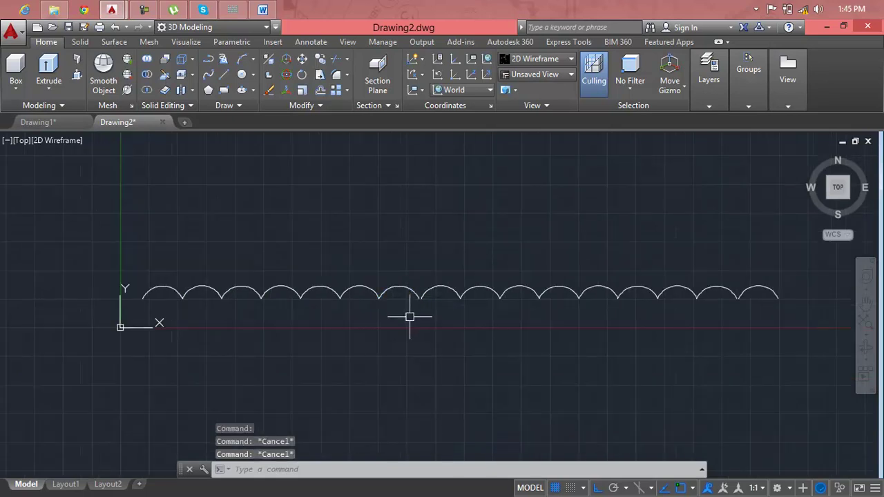
{"action": "left_click", "coordinate": [382, 318]}
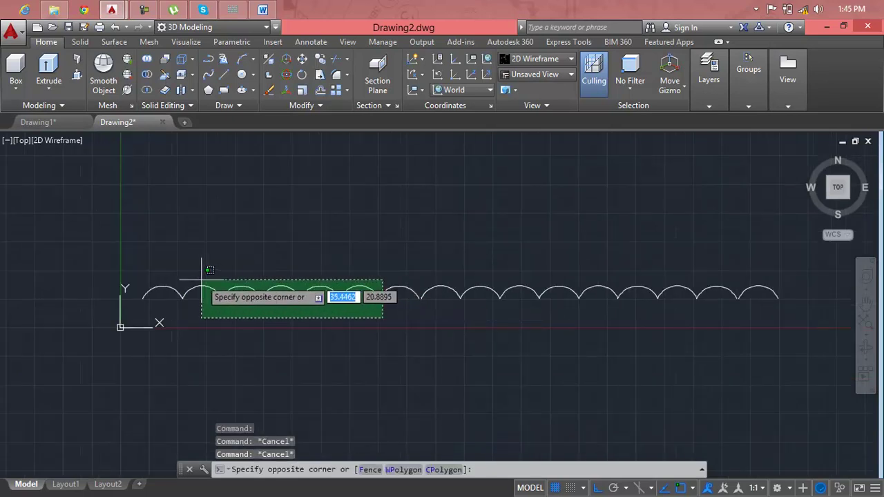
{"action": "left_click", "coordinate": [143, 277]}
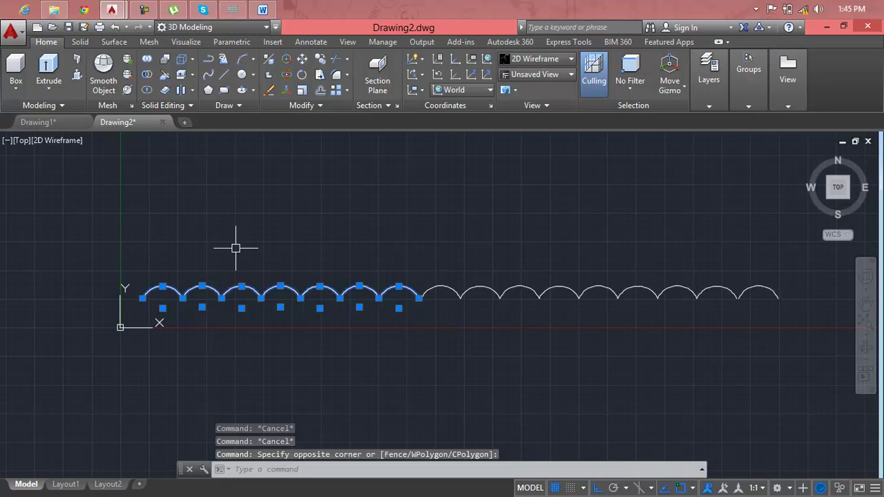
{"action": "type", "text": "J"}
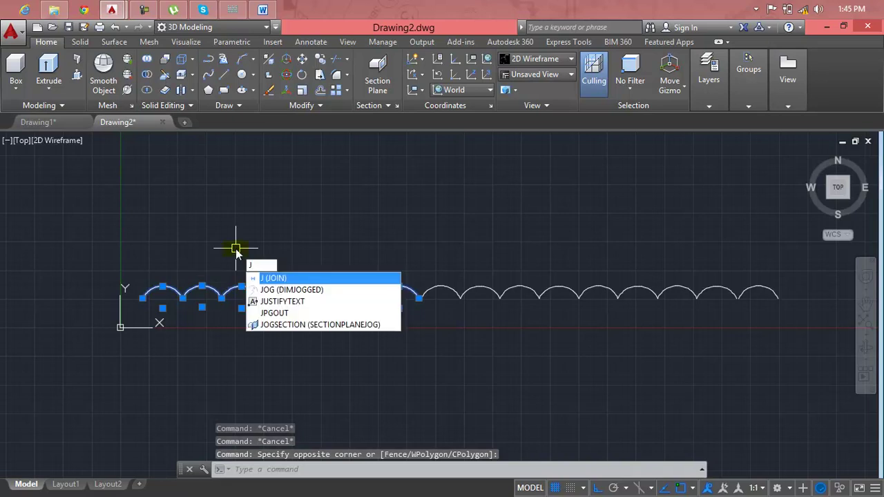
{"action": "key", "text": "Return"}
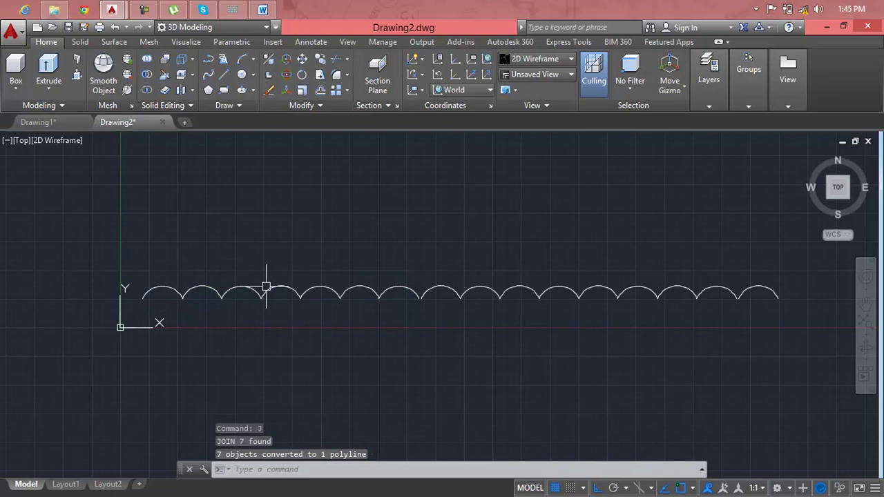
{"action": "left_click", "coordinate": [268, 288]}
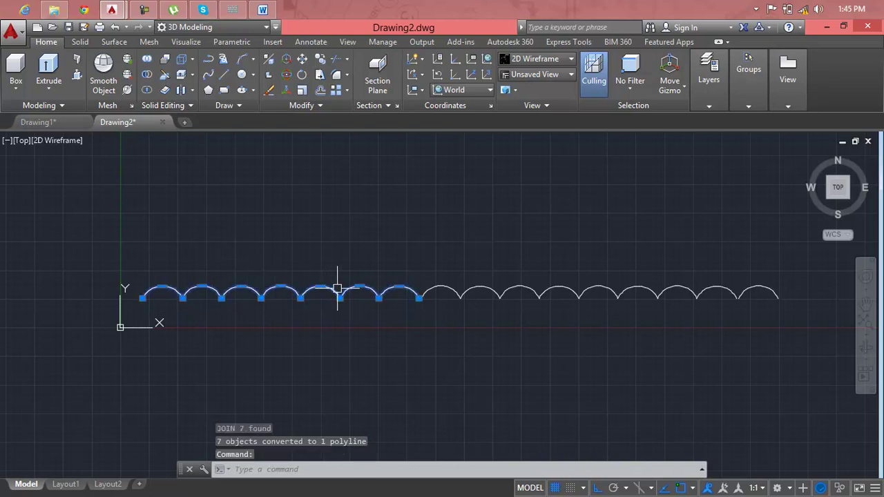
{"action": "key", "text": "Escape"}
- Drag the joined polyline's end grip back onto the cusp
{"action": "scroll", "coordinate": [384, 298], "scroll_direction": "up", "scroll_amount": 5}
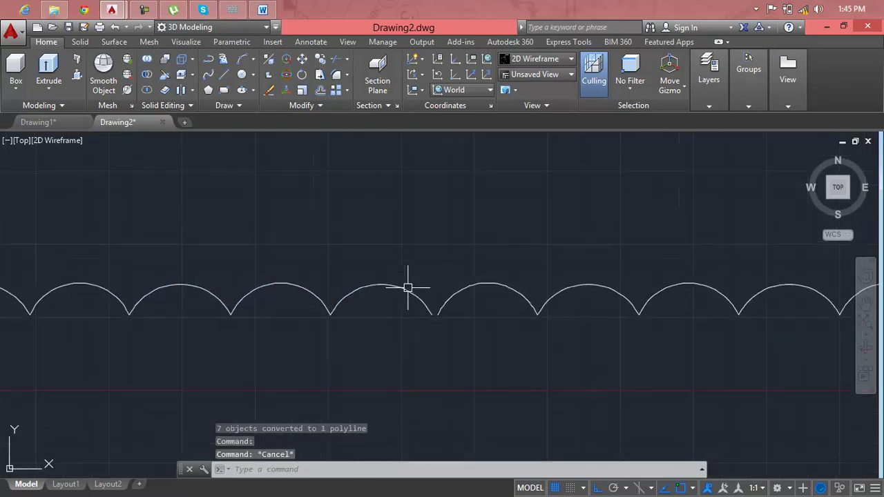
{"action": "left_click", "coordinate": [435, 326]}
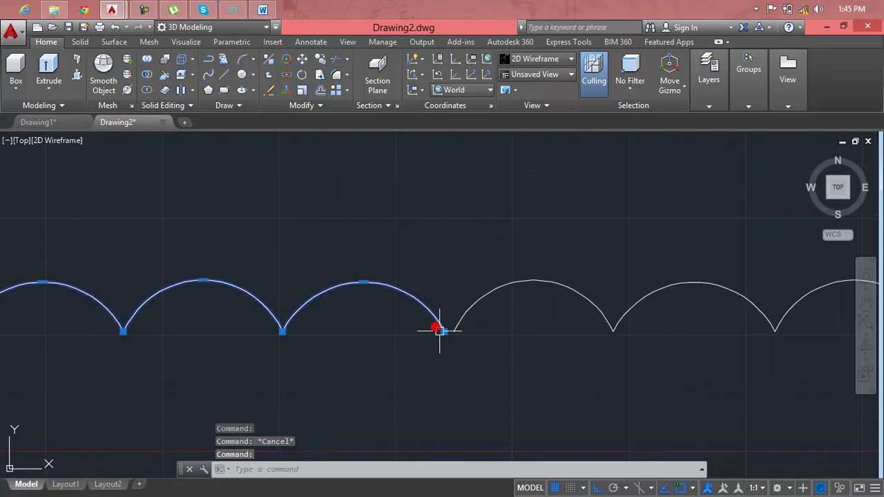
{"action": "left_click", "coordinate": [444, 331]}
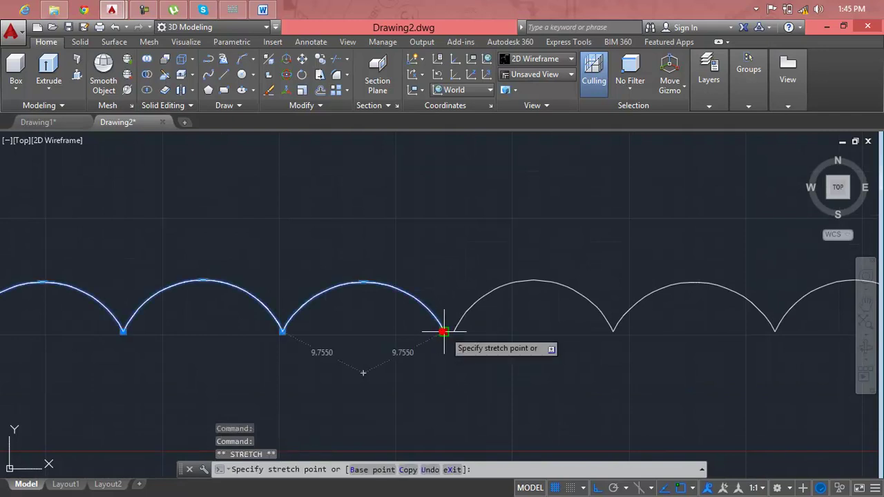
{"action": "left_click", "coordinate": [481, 331]}
{"action": "type", "text": "j"}
{"action": "key", "text": "Return"}
{"action": "scroll", "coordinate": [485, 329], "scroll_direction": "down", "scroll_amount": 5}
{"action": "scroll", "coordinate": [485, 330], "scroll_direction": "down", "scroll_amount": 2}
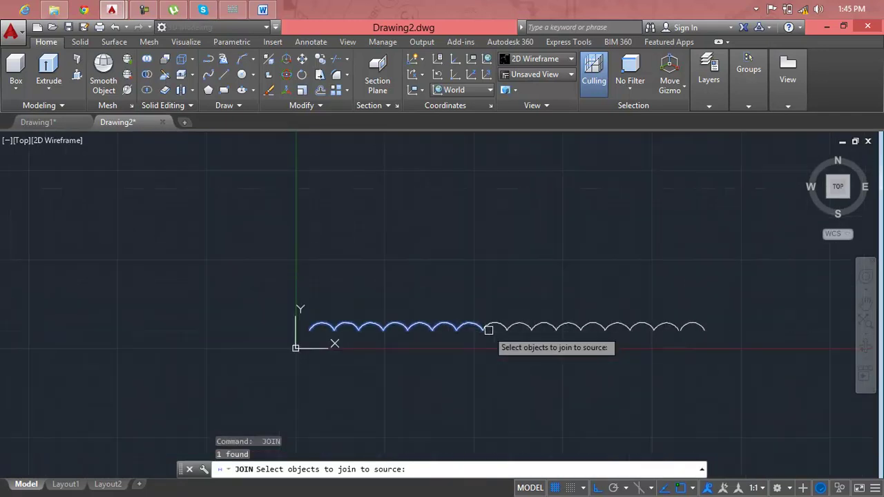
{"action": "key", "text": "Escape"}
{"action": "key", "text": "Escape"}
{"action": "key", "text": "Escape"}
{"action": "key", "text": "Escape"}
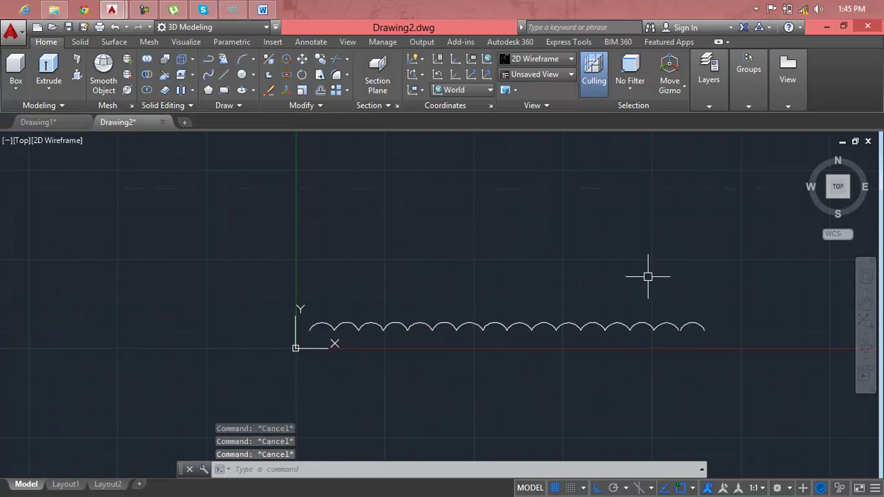
{"action": "scroll", "coordinate": [685, 301], "scroll_direction": "up", "scroll_amount": 7}
- Erase the extra arc at the right end of the row
{"action": "scroll", "coordinate": [703, 345], "scroll_direction": "up", "scroll_amount": 1}
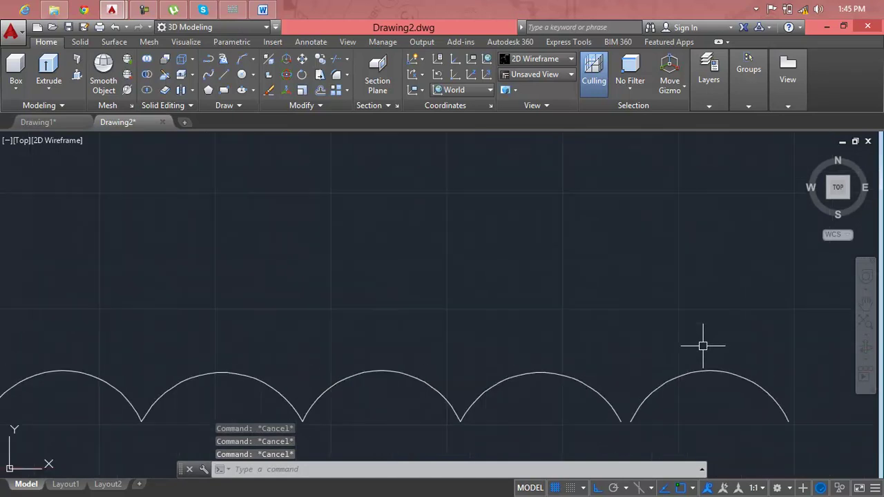
{"action": "left_click", "coordinate": [705, 362]}
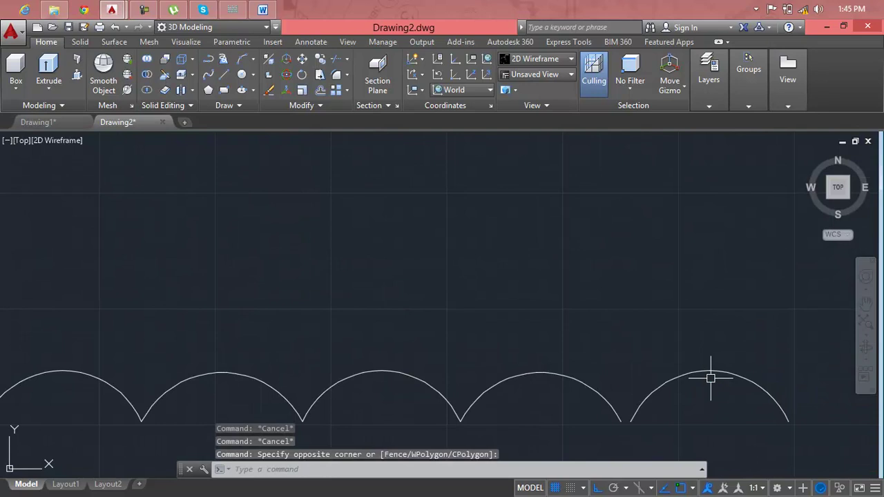
{"action": "left_click", "coordinate": [711, 371]}
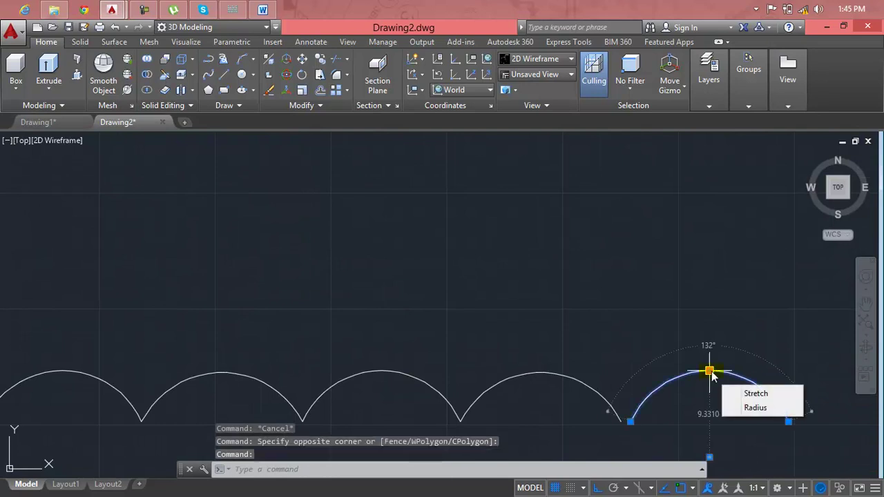
{"action": "left_click", "coordinate": [710, 371]}
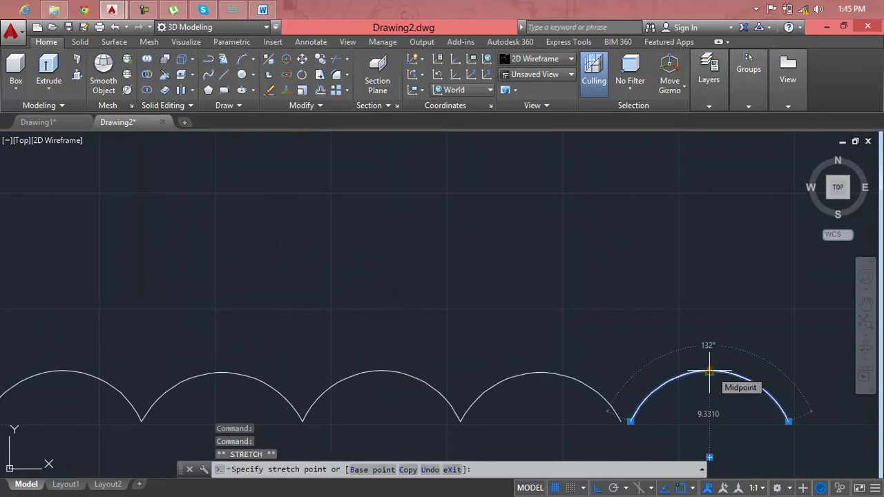
{"action": "key", "text": "Escape"}
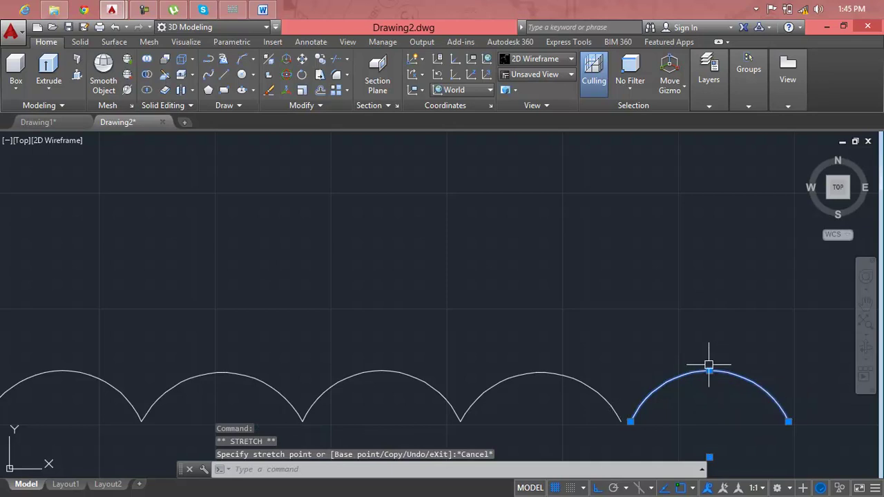
{"action": "key", "text": "Escape"}
{"action": "left_click", "coordinate": [707, 361]}
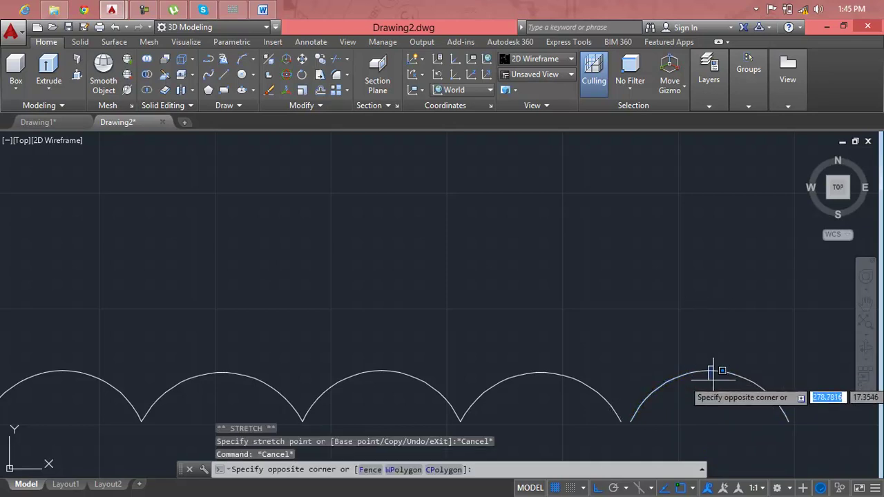
{"action": "left_click", "coordinate": [702, 370]}
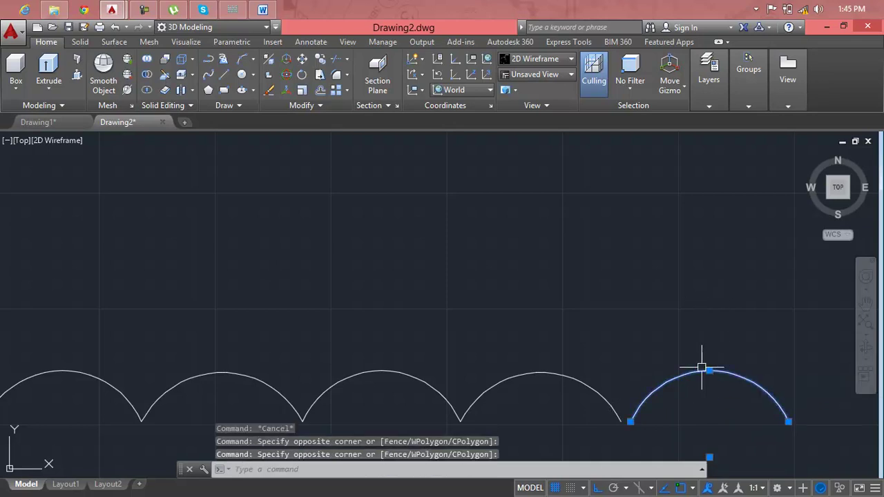
{"action": "key", "text": "Delete"}
{"action": "scroll", "coordinate": [701, 368], "scroll_direction": "down", "scroll_amount": 5}
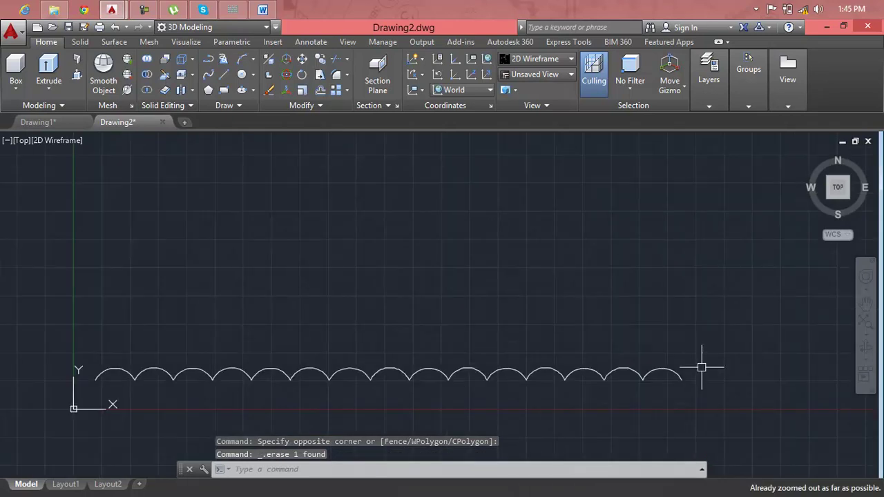
- JOIN all remaining pieces of the row into a single wavy polyline
{"action": "type", "text": "J"}
{"action": "key", "text": "Return"}
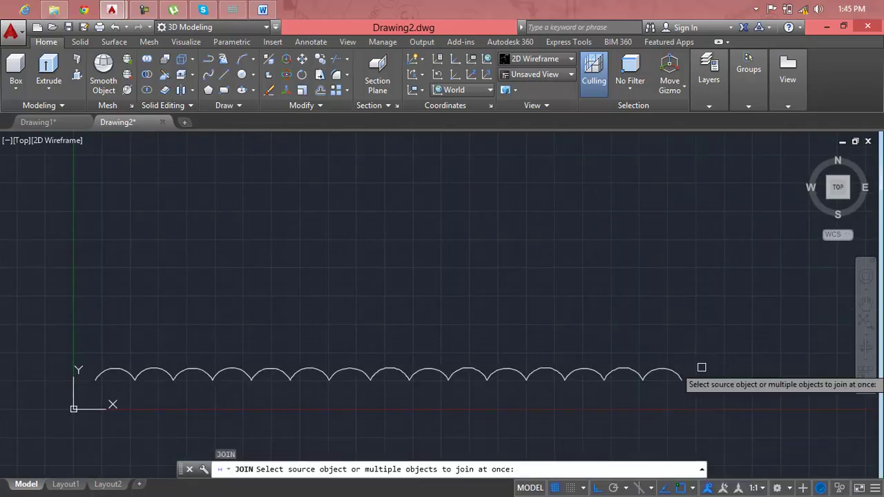
{"action": "left_click", "coordinate": [80, 407]}
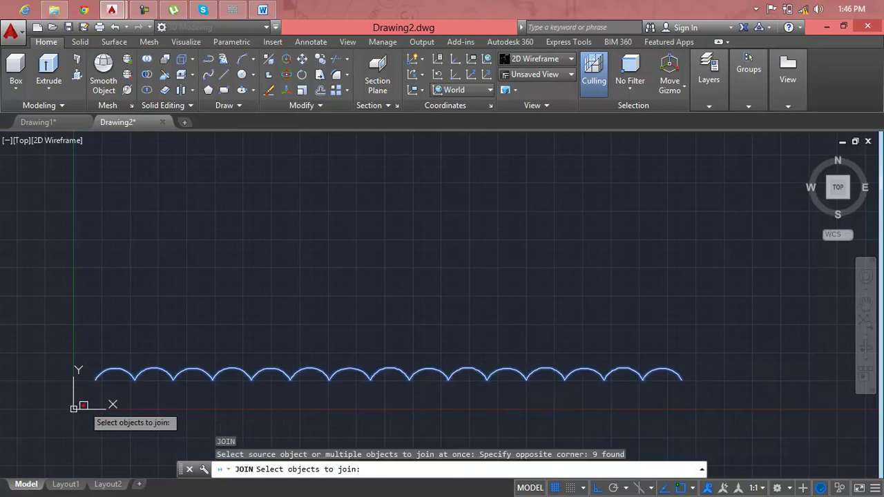
{"action": "key", "text": "Return"}
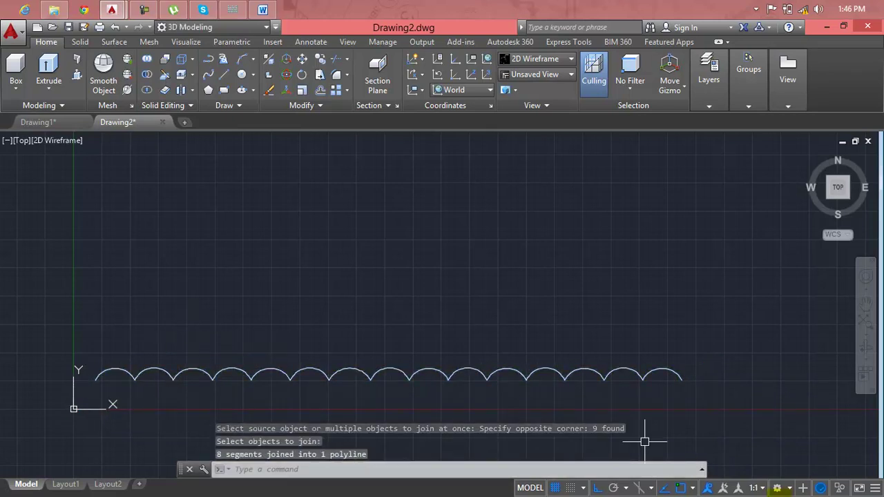
- Switch to the SW isometric view and pan to frame the wavy curve
{"action": "mouse_move", "coordinate": [788, 90]}
{"action": "left_click", "coordinate": [806, 155]}
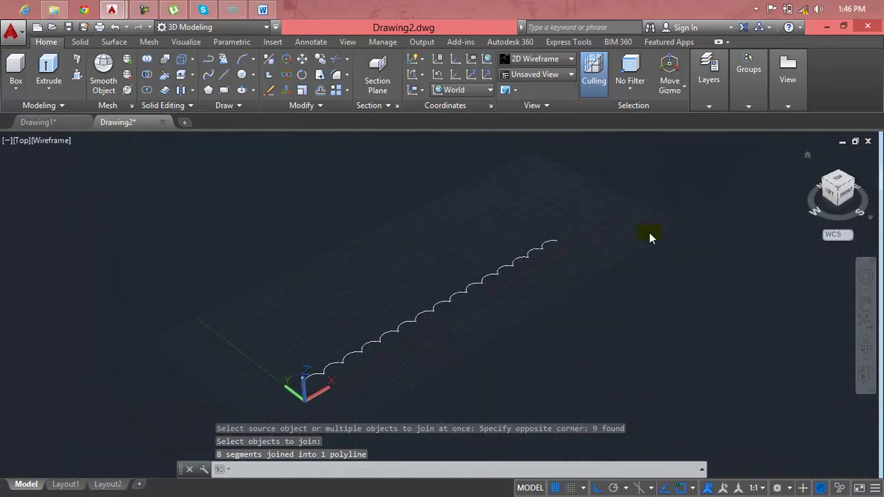
{"action": "middle_click_drag", "start_coordinate": [485, 277], "coordinate": [448, 239]}
{"action": "key", "text": "Escape"}
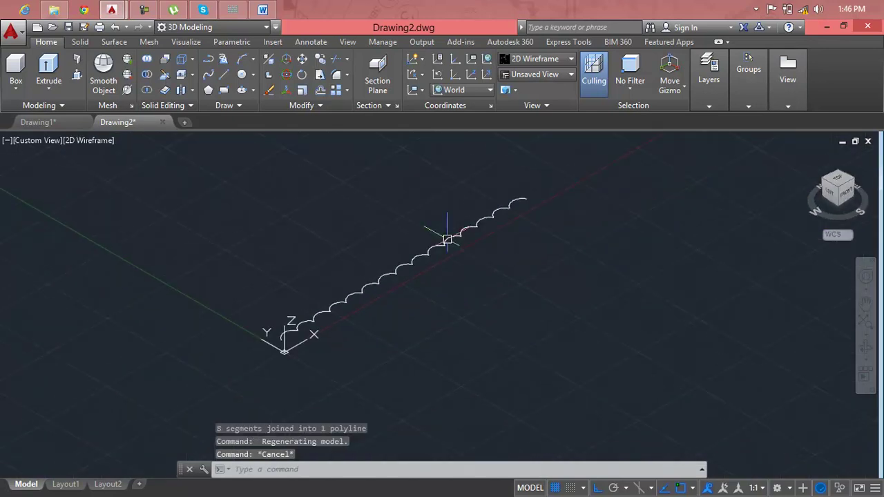
{"action": "key", "text": "Escape"}
{"action": "key", "text": "Escape"}
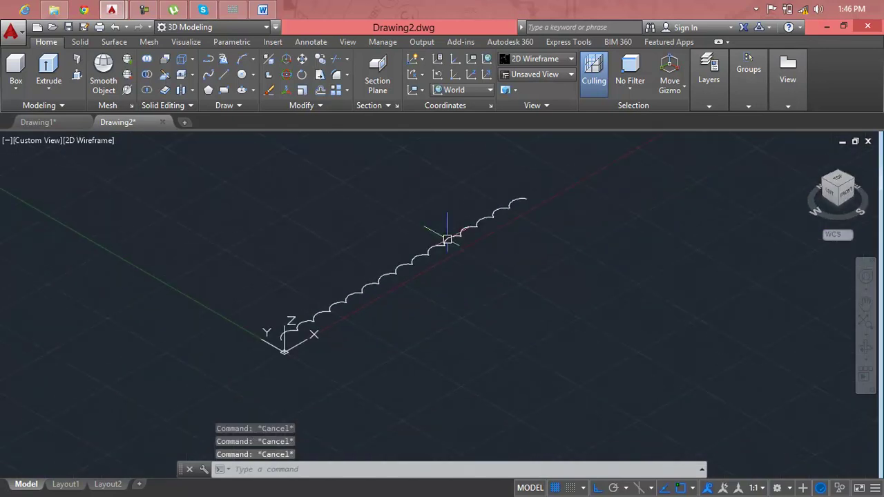
- Rotate the wavy curve 90° with ROTATE3D about its long axis, then undo that attempt
{"action": "type", "text": "RO"}
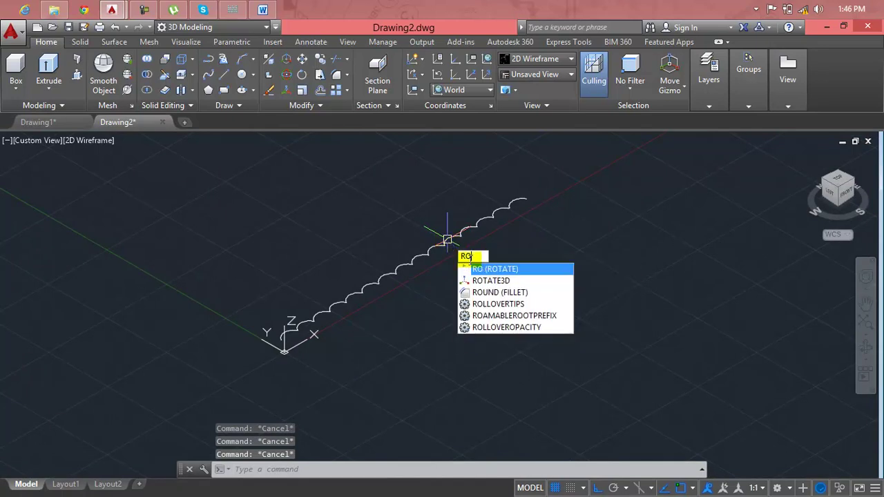
{"action": "left_click", "coordinate": [483, 282]}
{"action": "left_click", "coordinate": [433, 252]}
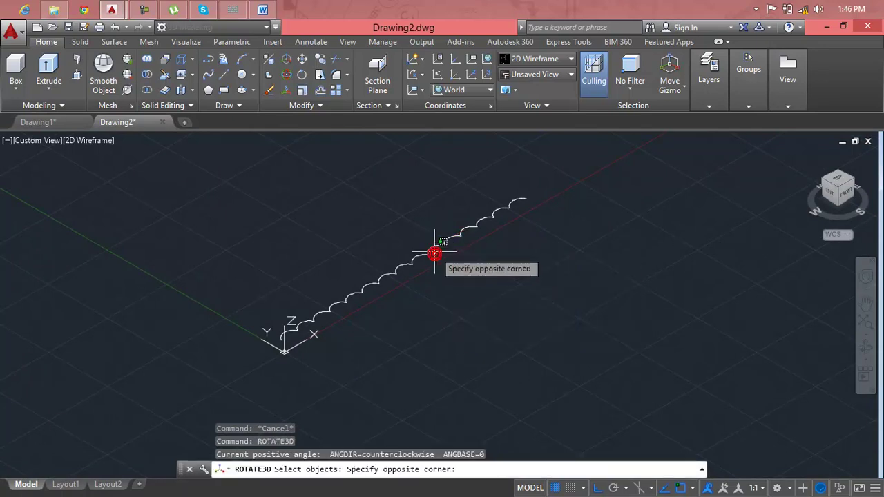
{"action": "left_click", "coordinate": [422, 242]}
{"action": "key", "text": "Return"}
{"action": "left_click", "coordinate": [511, 185]}
{"action": "left_click", "coordinate": [219, 335]}
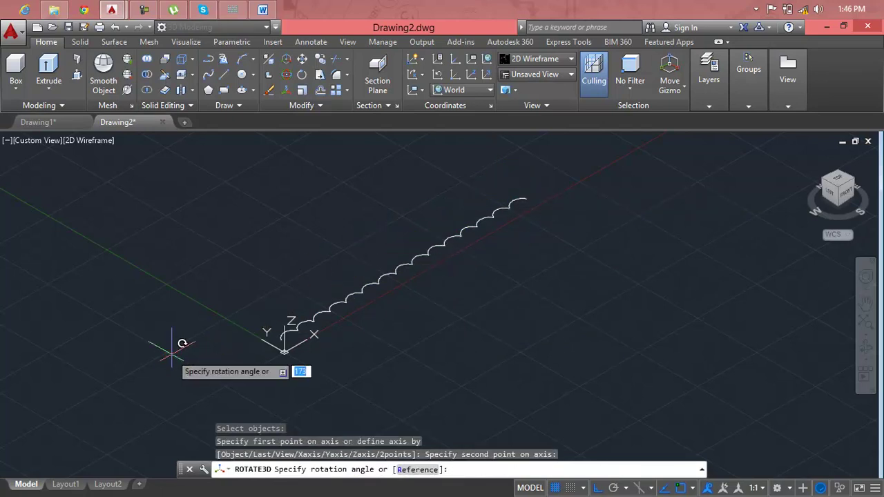
{"action": "type", "text": "90"}
{"action": "key", "text": "Return"}
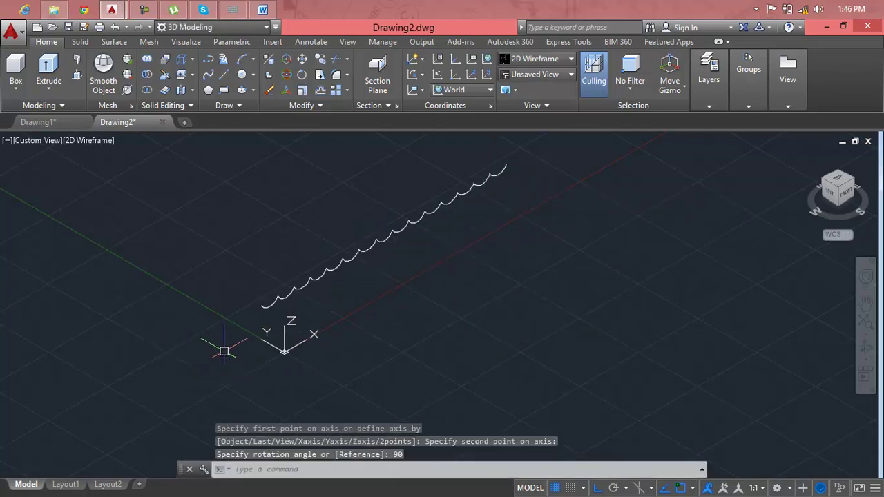
{"action": "key", "text": "ctrl+z"}
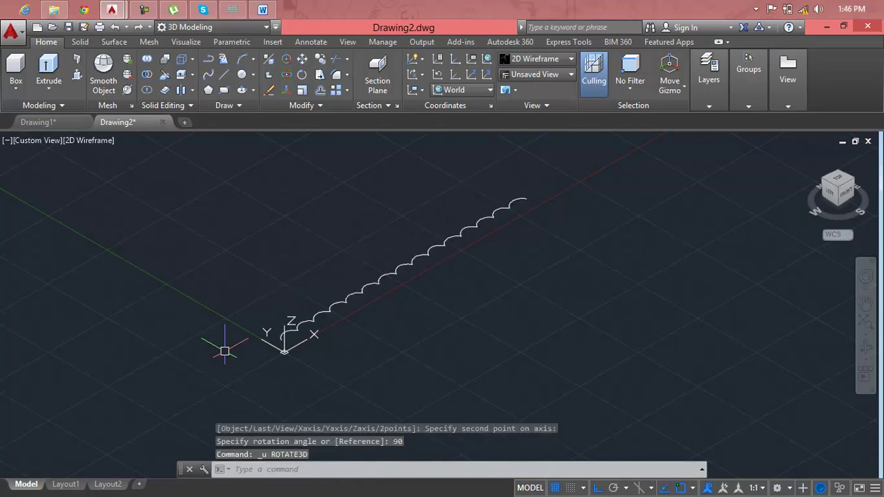
{"action": "key", "text": "Escape"}
{"action": "key", "text": "Escape"}
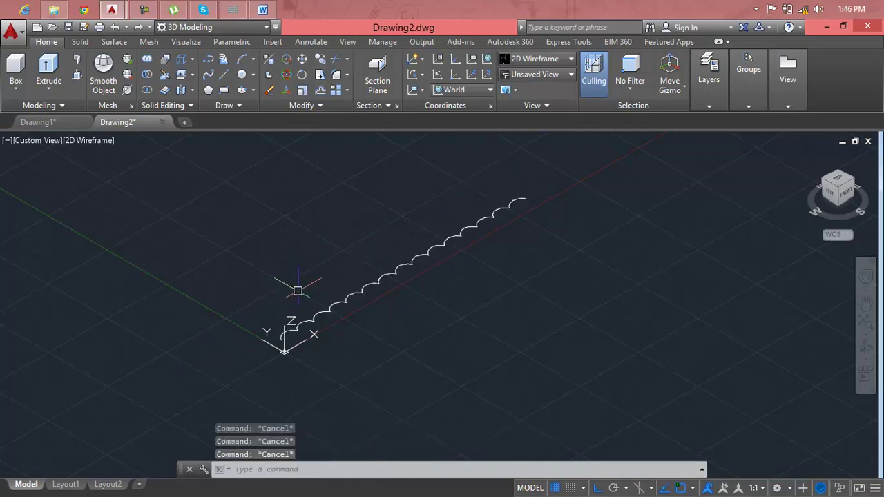
- Rotate the curve 90° again about two points along its length so the waves stand upright
{"action": "type", "text": "Ro"}
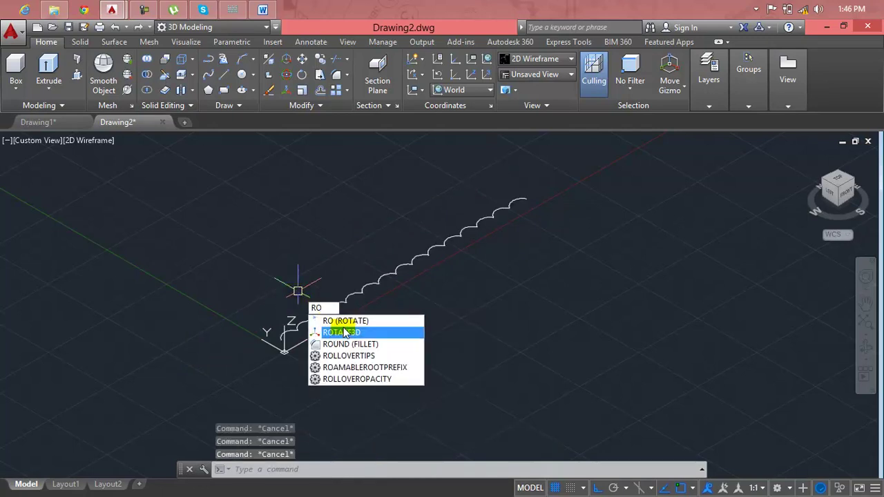
{"action": "left_click", "coordinate": [347, 332]}
{"action": "left_click", "coordinate": [394, 271]}
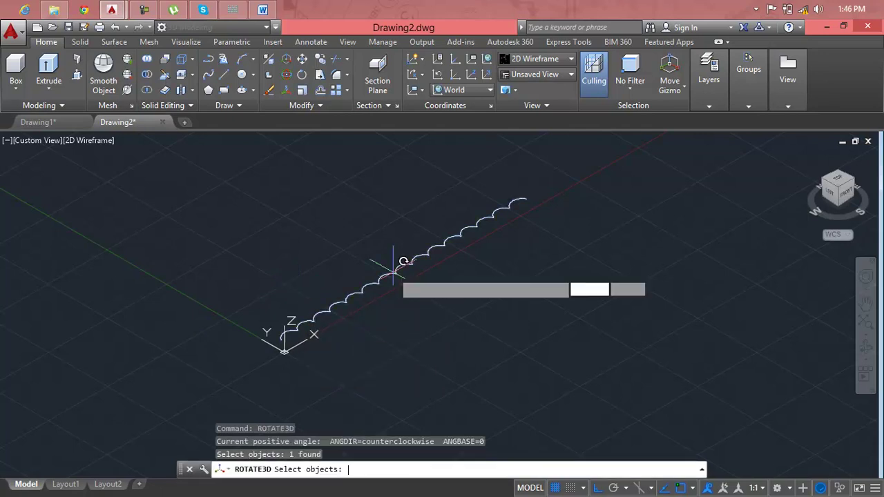
{"action": "key", "text": "Return"}
{"action": "left_click", "coordinate": [556, 204]}
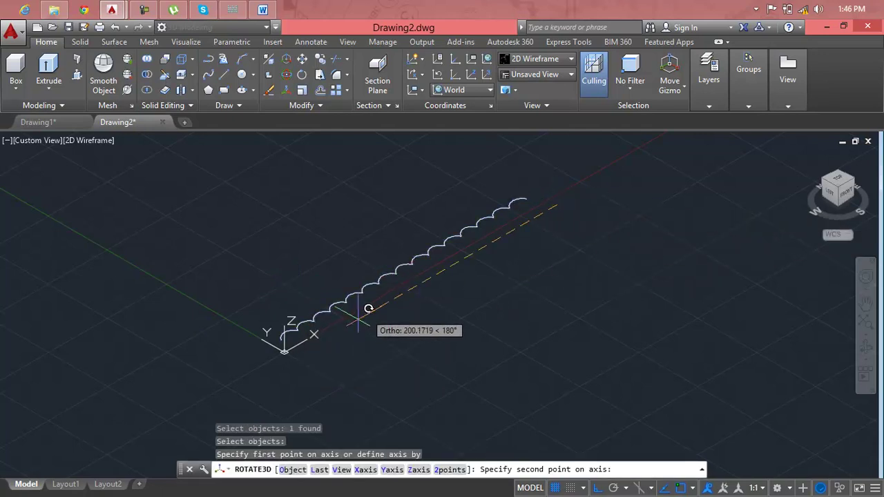
{"action": "left_click", "coordinate": [253, 374]}
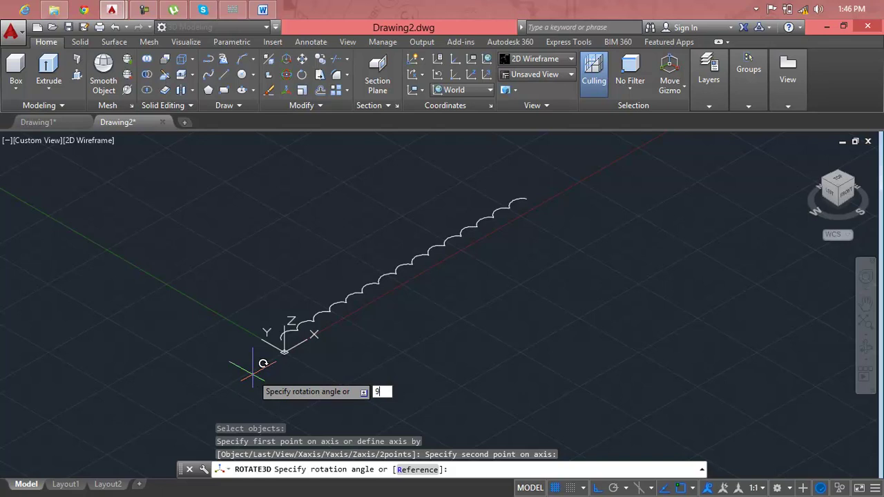
{"action": "type", "text": "0"}
{"action": "key", "text": "Return"}
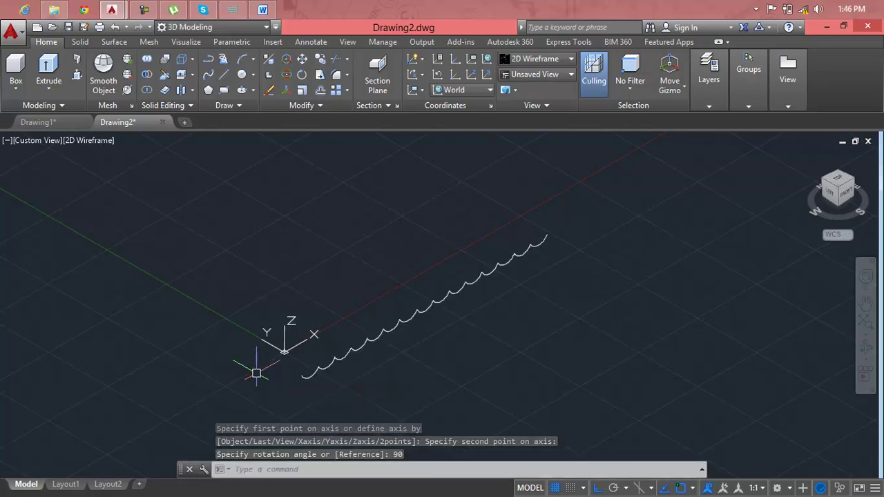
- Zoom and pan the view to inspect the upright wavy curve
{"action": "scroll", "coordinate": [331, 374], "scroll_direction": "up", "scroll_amount": 3}
{"action": "scroll", "coordinate": [331, 373], "scroll_direction": "up", "scroll_amount": 3}
{"action": "scroll", "coordinate": [331, 373], "scroll_direction": "down", "scroll_amount": 3}
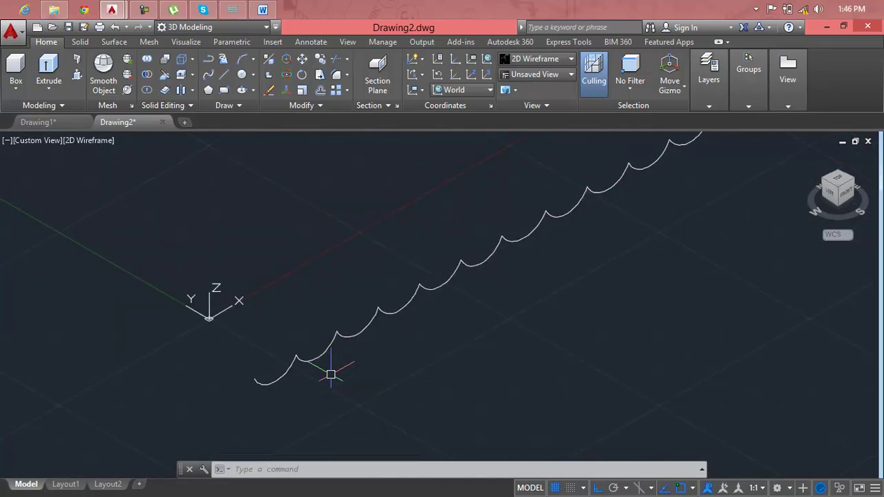
{"action": "key", "text": "Escape"}
{"action": "key", "text": "Escape"}
{"action": "key", "text": "Escape"}
{"action": "scroll", "coordinate": [454, 305], "scroll_direction": "down", "scroll_amount": 1}
{"action": "scroll", "coordinate": [520, 299], "scroll_direction": "down", "scroll_amount": 2}
{"action": "middle_click_drag", "start_coordinate": [510, 293], "coordinate": [297, 277]}
{"action": "scroll", "coordinate": [308, 275], "scroll_direction": "up", "scroll_amount": 4}
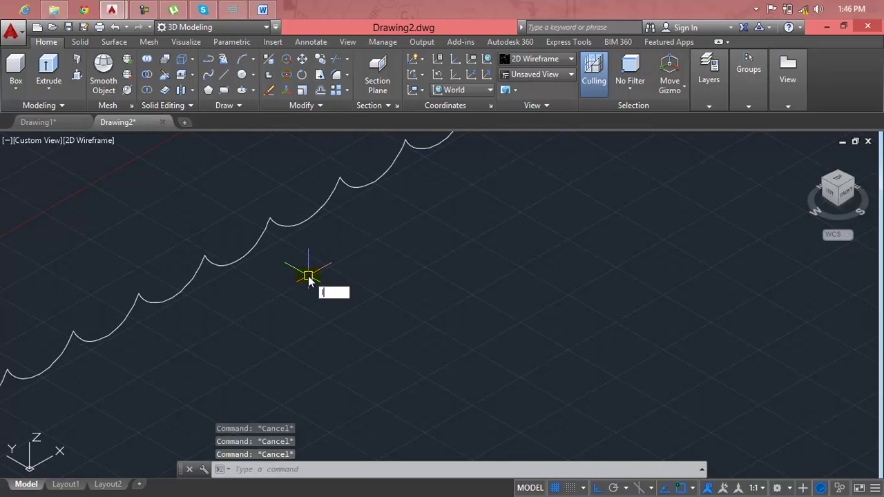
- Draw a straight line from a cusp of the wavy curve outward, perpendicular to it, with the Mesh tab showing
{"action": "type", "text": "l"}
{"action": "key", "text": "Return"}
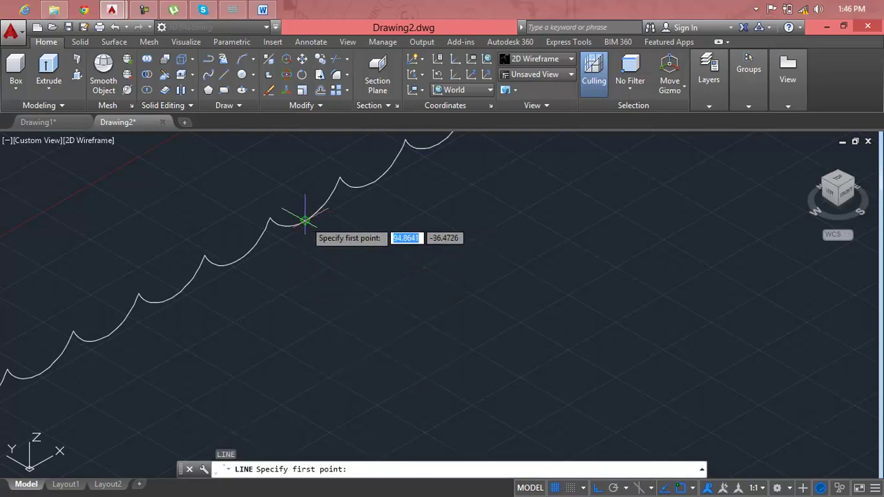
{"action": "left_click", "coordinate": [301, 220]}
{"action": "scroll", "coordinate": [574, 348], "scroll_direction": "down", "scroll_amount": 4}
{"action": "middle_click_drag", "start_coordinate": [612, 375], "coordinate": [572, 339]}
{"action": "scroll", "coordinate": [787, 427], "scroll_direction": "down", "scroll_amount": 2}
{"action": "middle_click_drag", "start_coordinate": [785, 434], "coordinate": [627, 372]}
{"action": "left_click", "coordinate": [674, 388]}
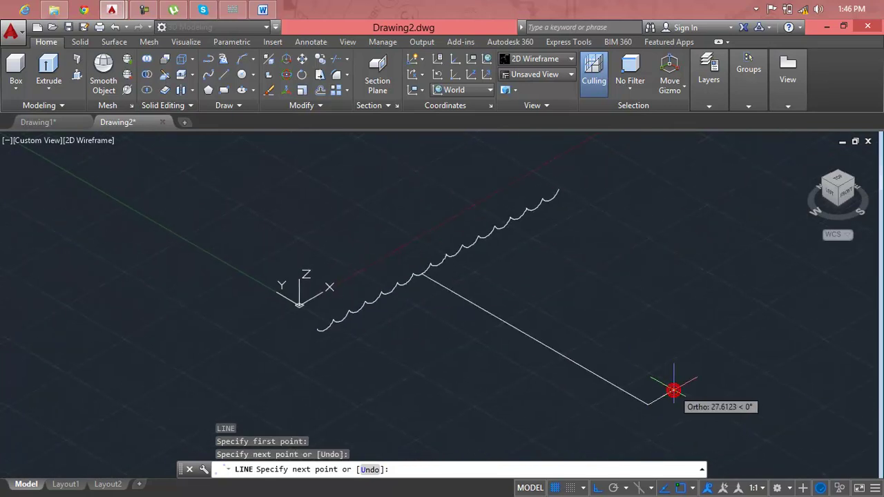
{"action": "key", "text": "Return"}
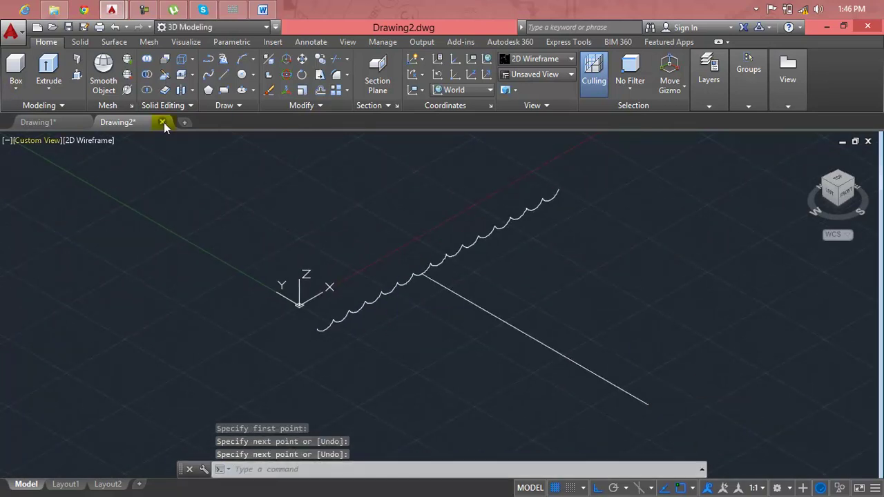
{"action": "left_click", "coordinate": [115, 41]}
{"action": "left_click", "coordinate": [156, 43]}
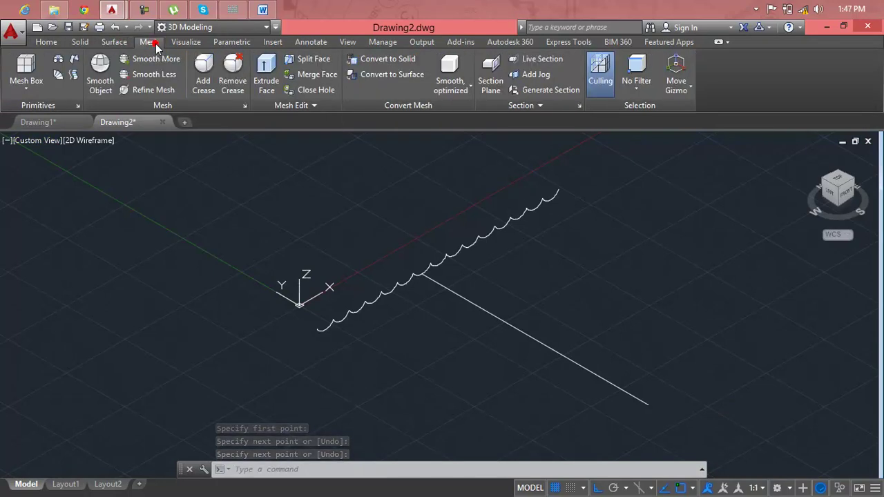
- Create a tabulated surface mesh sweeping the wavy curve along the line
{"action": "left_click", "coordinate": [74, 75]}
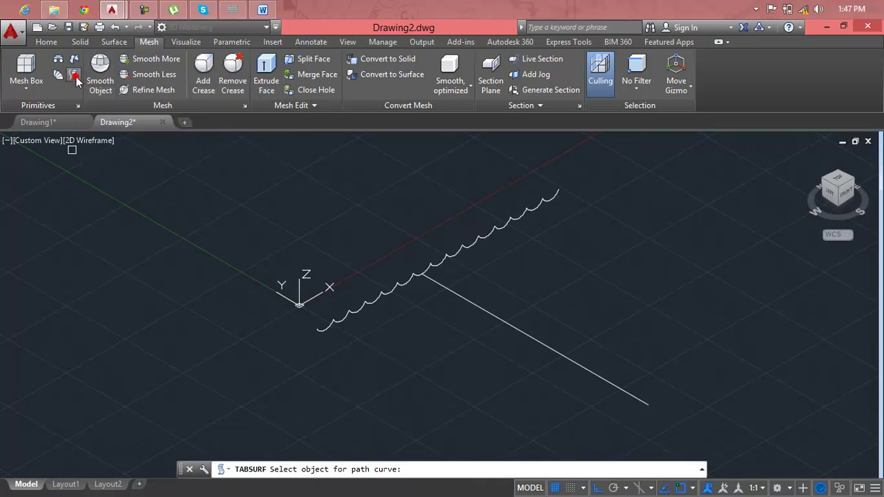
{"action": "left_click", "coordinate": [498, 230]}
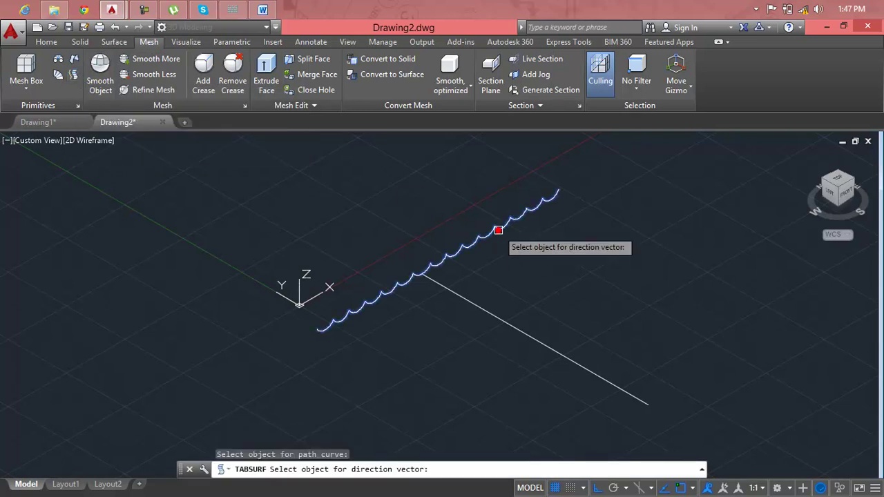
{"action": "left_click", "coordinate": [491, 307]}
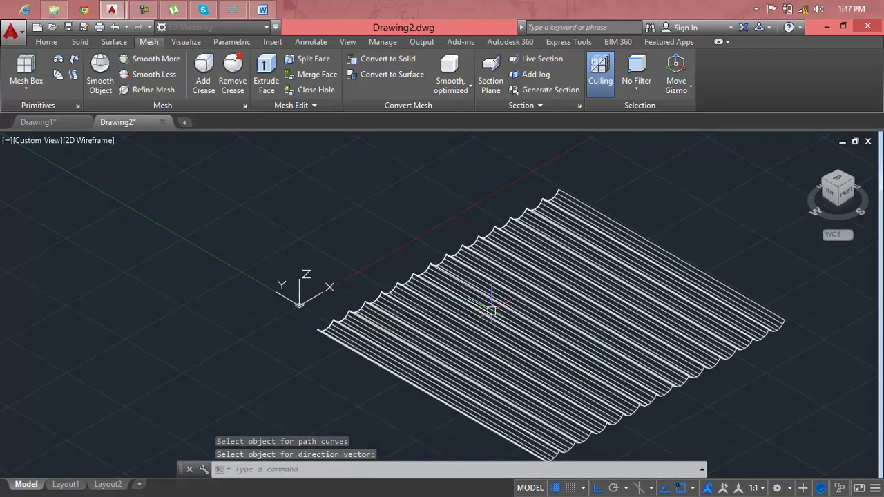
{"action": "key", "text": "Return"}
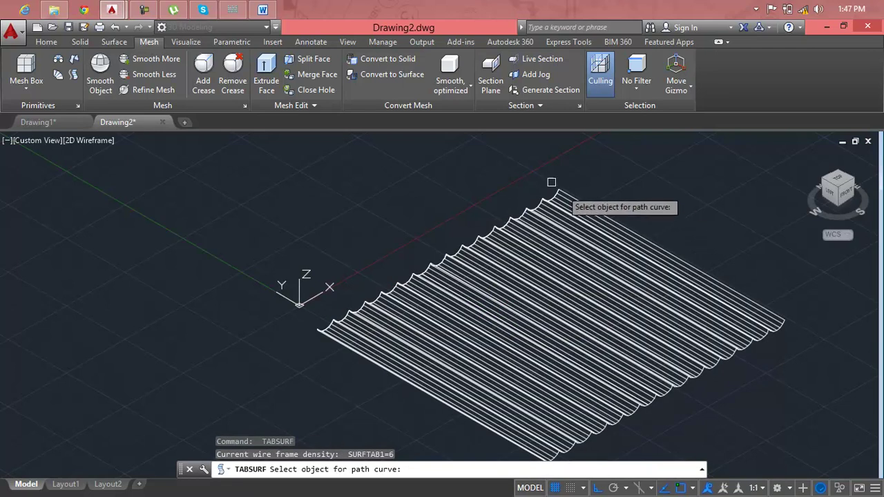
- Switch to the Realistic visual style and zoom out to view the whole corrugated mesh
{"action": "left_click", "coordinate": [81, 140]}
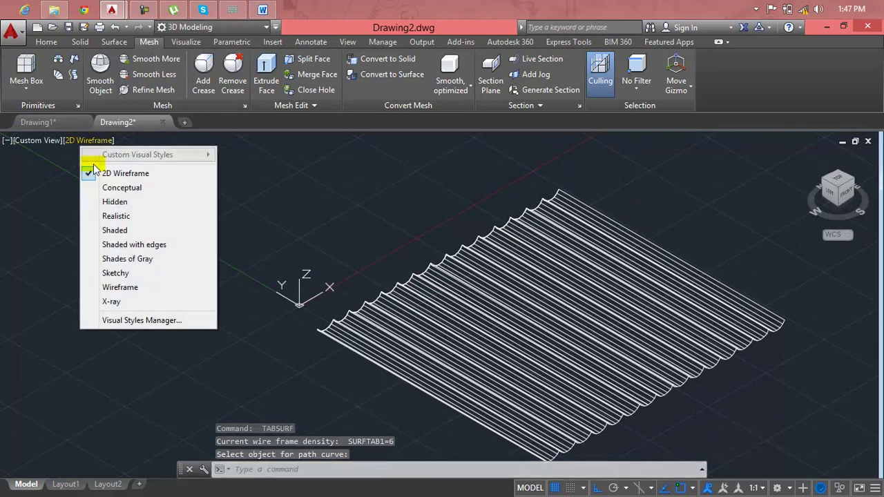
{"action": "left_click", "coordinate": [115, 217]}
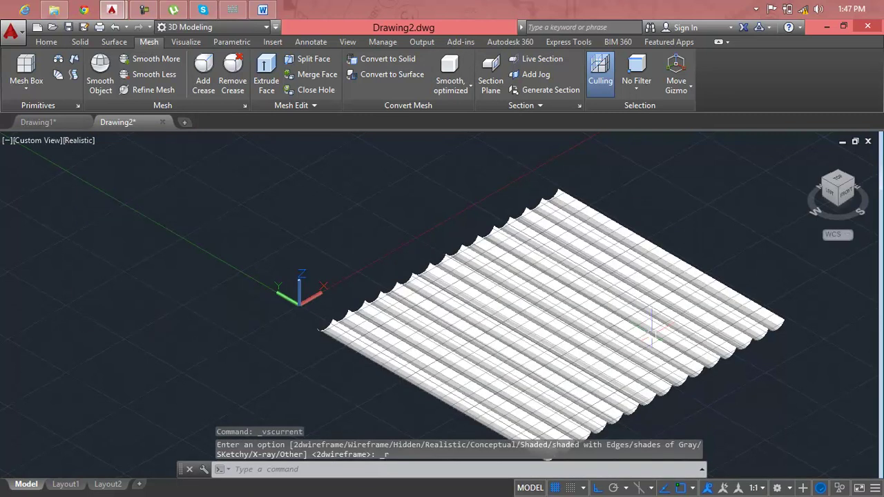
{"action": "scroll", "coordinate": [645, 335], "scroll_direction": "up", "scroll_amount": 5}
{"action": "middle_click_drag", "start_coordinate": [526, 314], "coordinate": [394, 219]}
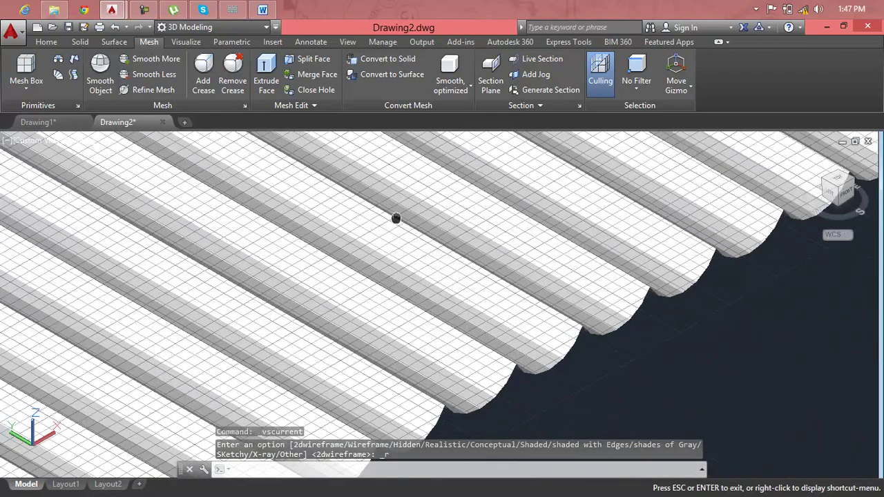
{"action": "scroll", "coordinate": [526, 314], "scroll_direction": "up", "scroll_amount": 2}
{"action": "scroll", "coordinate": [566, 317], "scroll_direction": "up", "scroll_amount": 2}
{"action": "scroll", "coordinate": [603, 321], "scroll_direction": "up", "scroll_amount": 2}
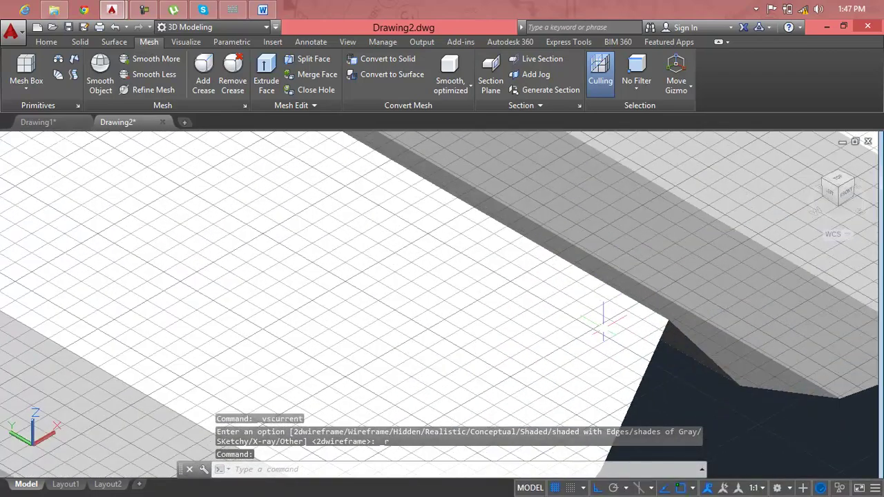
{"action": "scroll", "coordinate": [603, 321], "scroll_direction": "down", "scroll_amount": 3}
{"action": "scroll", "coordinate": [600, 323], "scroll_direction": "down", "scroll_amount": 5}
{"action": "scroll", "coordinate": [599, 325], "scroll_direction": "up", "scroll_amount": 2}
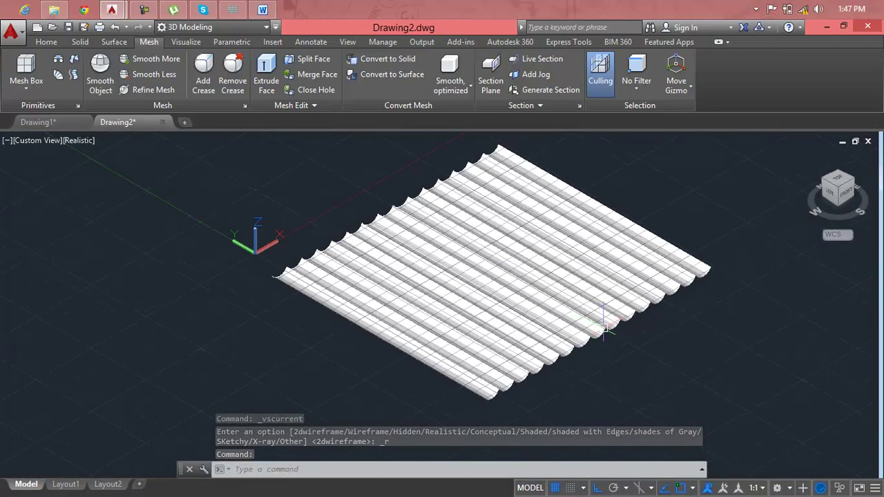
{"action": "key", "text": "Escape"}
{"action": "key", "text": "Escape"}
{"action": "key", "text": "Escape"}
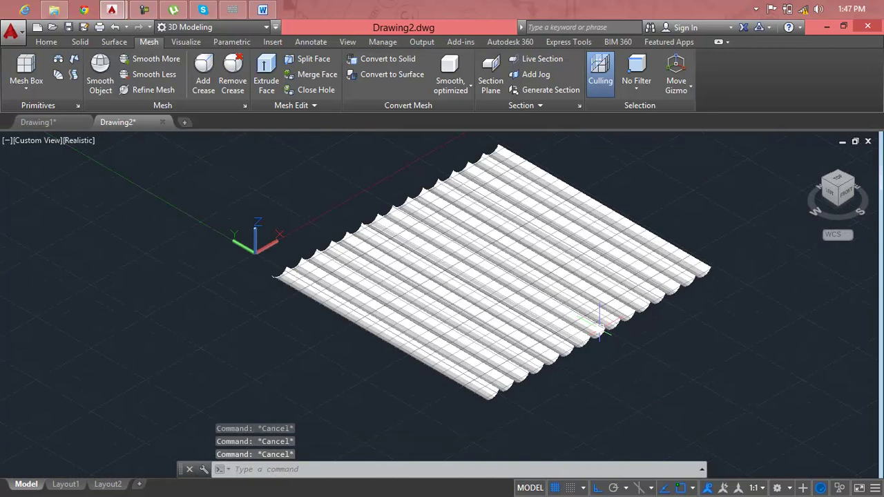
- Move the corrugated mesh straight up along Z from a corner base point
{"action": "type", "text": "m"}
{"action": "key", "text": "Return"}
{"action": "left_click", "coordinate": [598, 329]}
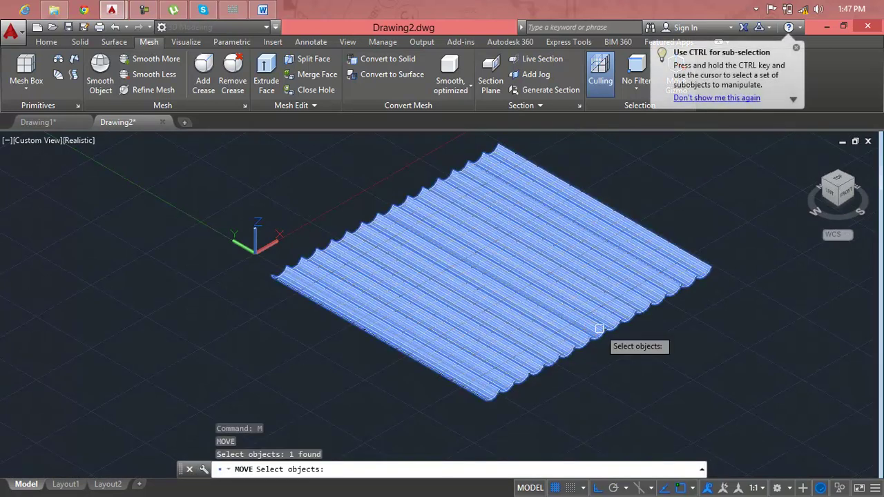
{"action": "key", "text": "Return"}
{"action": "left_click", "coordinate": [484, 395]}
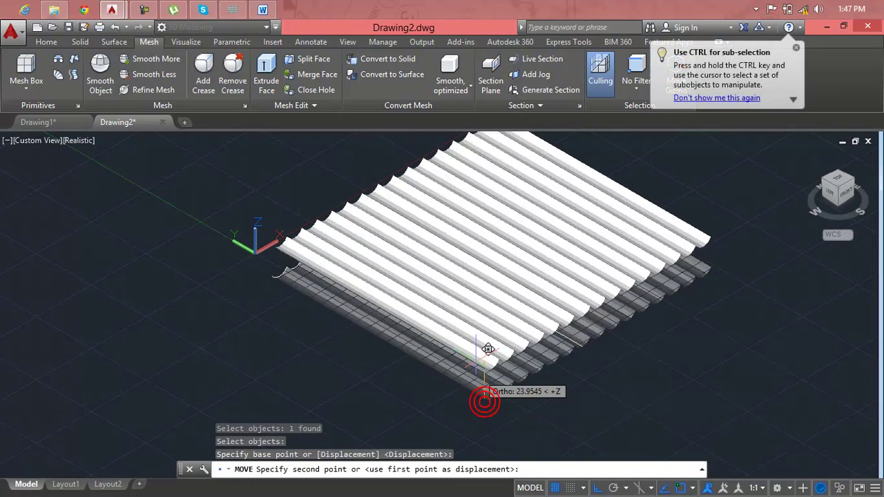
{"action": "left_click", "coordinate": [469, 330]}
{"action": "key", "text": "Return"}
{"action": "left_click", "coordinate": [474, 310]}
{"action": "key", "text": "Escape"}
{"action": "key", "text": "Escape"}
- Turn off the background grid with F7
{"action": "scroll", "coordinate": [479, 293], "scroll_direction": "down", "scroll_amount": 4}
{"action": "scroll", "coordinate": [479, 283], "scroll_direction": "up", "scroll_amount": 3}
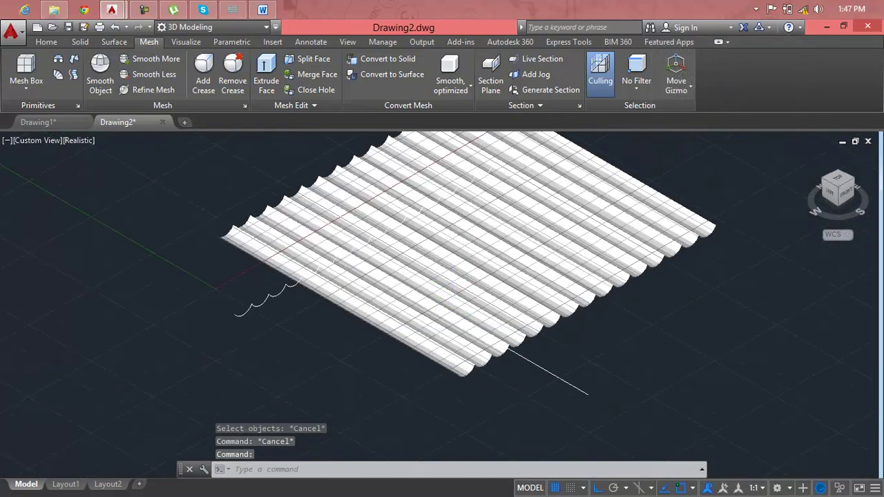
{"action": "scroll", "coordinate": [479, 283], "scroll_direction": "up", "scroll_amount": 3}
{"action": "scroll", "coordinate": [453, 284], "scroll_direction": "down", "scroll_amount": 6}
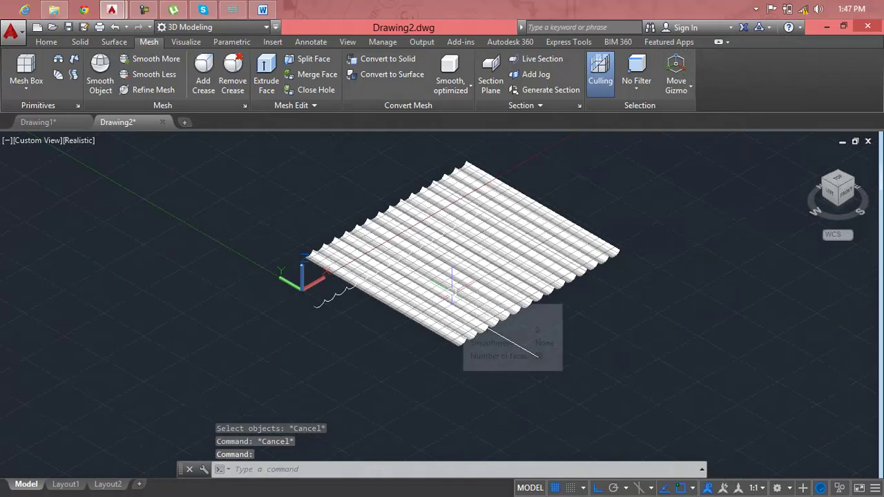
{"action": "key", "text": "Escape"}
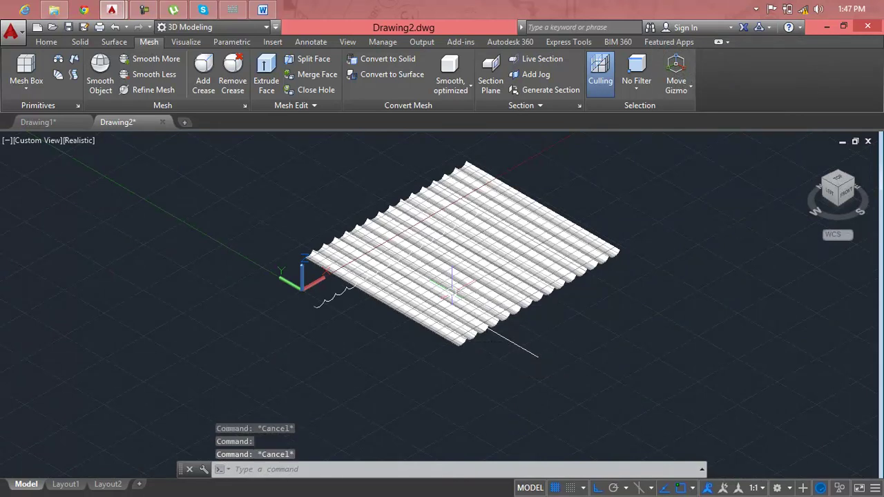
{"action": "key", "text": "F7"}
{"action": "scroll", "coordinate": [331, 231], "scroll_direction": "up", "scroll_amount": 3}
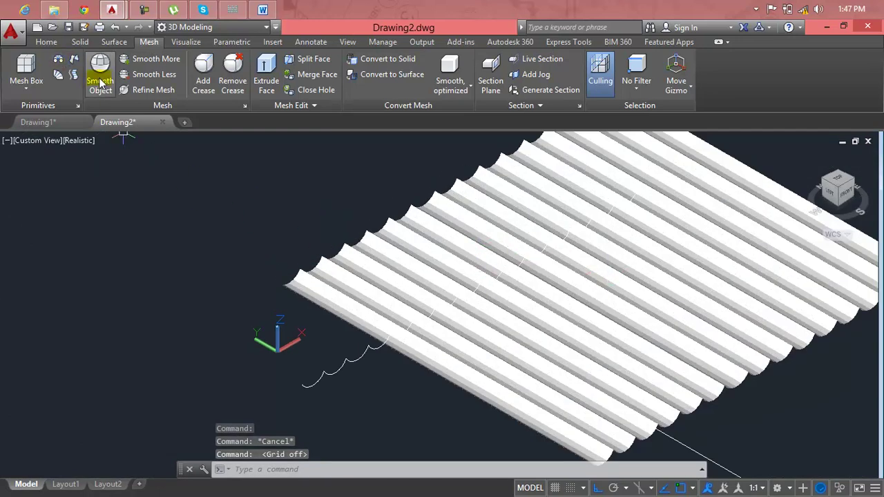
- Smooth the corrugated mesh up to maximum Level 4 and close the maximum smoothness warning
{"action": "left_click", "coordinate": [145, 75]}
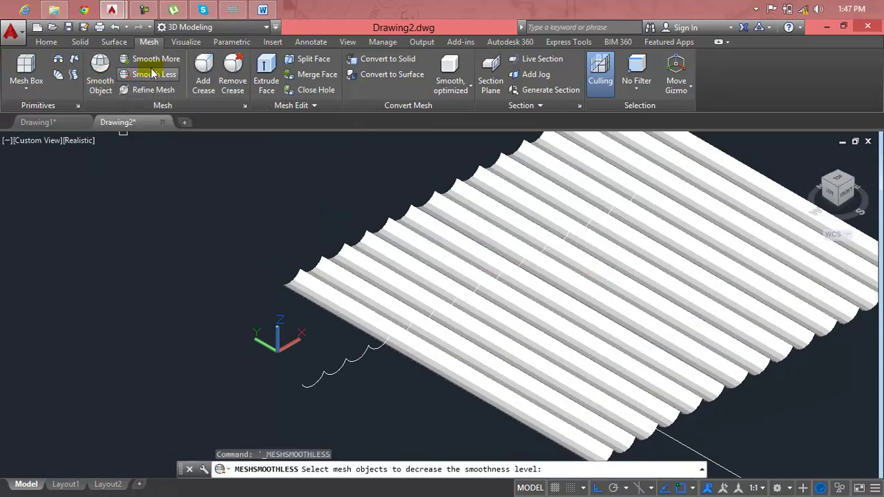
{"action": "left_click", "coordinate": [155, 63]}
{"action": "left_click", "coordinate": [512, 261]}
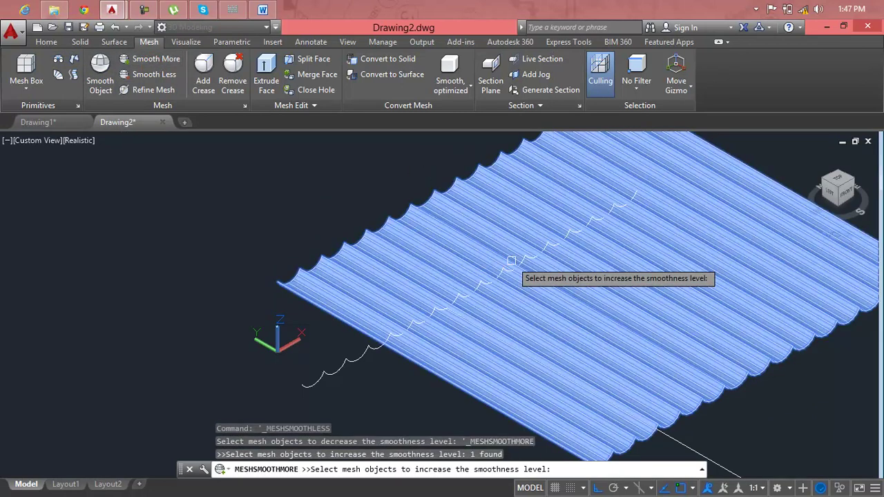
{"action": "key", "text": "Return"}
{"action": "left_click", "coordinate": [511, 261]}
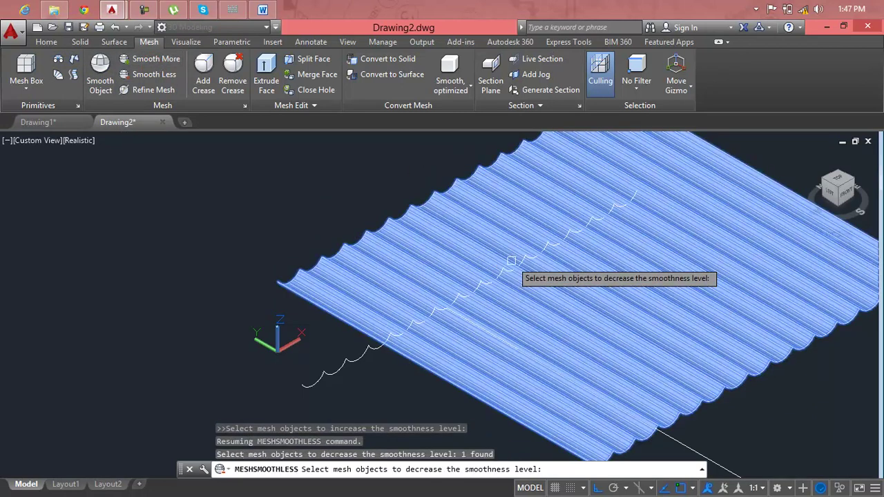
{"action": "key", "text": "Return"}
{"action": "key", "text": "Return"}
{"action": "left_click", "coordinate": [511, 261]}
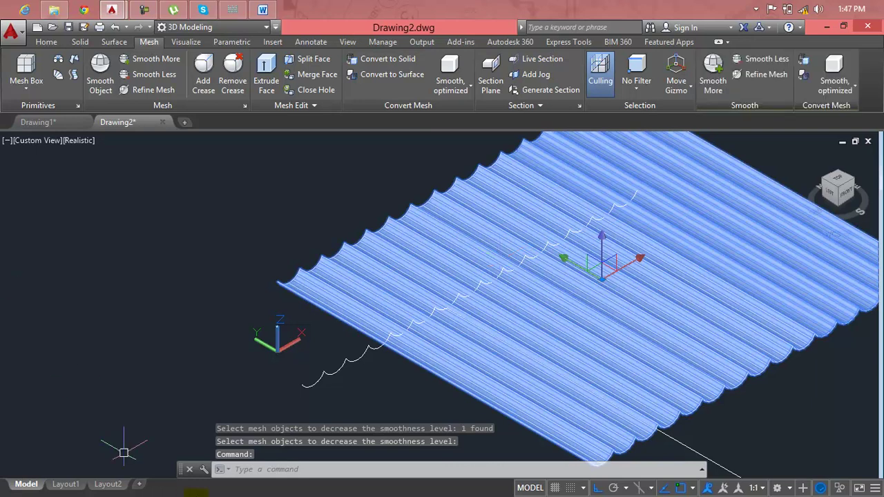
{"action": "left_click", "coordinate": [150, 60]}
{"action": "left_click", "coordinate": [151, 61]}
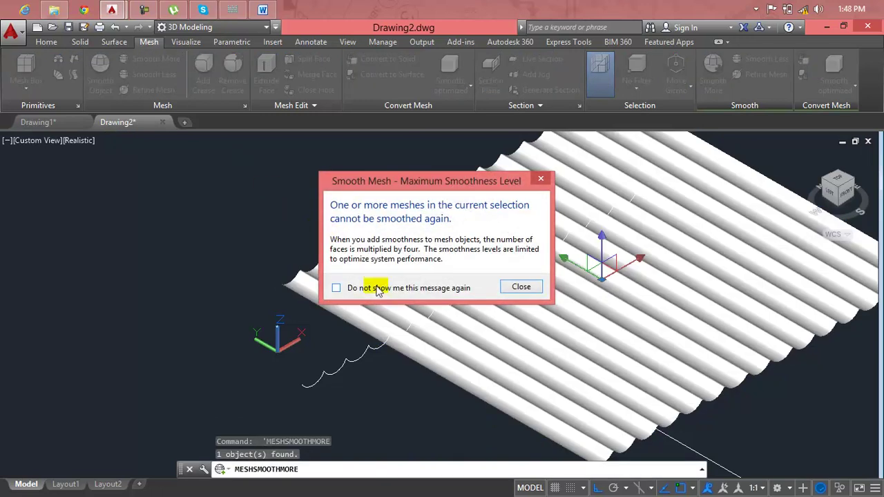
{"action": "left_click", "coordinate": [520, 286]}
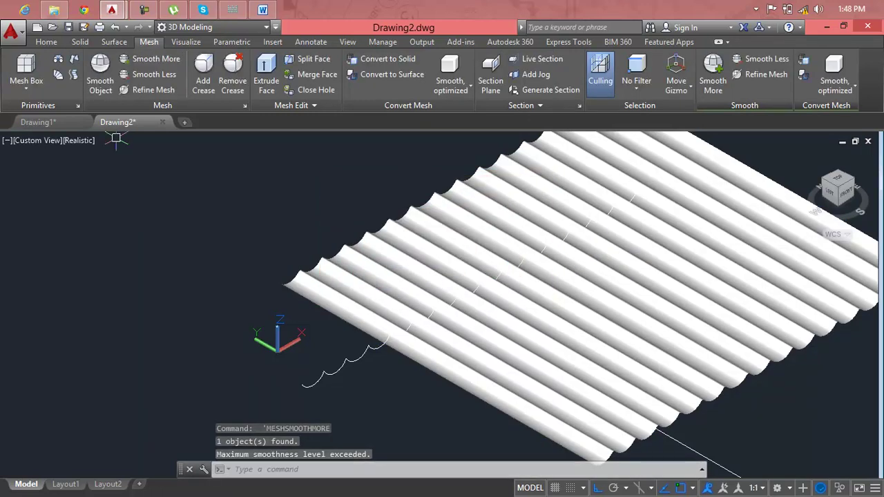
- Zoom and orbit the view to inspect the fully rounded ridges
{"action": "scroll", "coordinate": [539, 382], "scroll_direction": "up", "scroll_amount": 3}
{"action": "scroll", "coordinate": [583, 397], "scroll_direction": "up", "scroll_amount": 3}
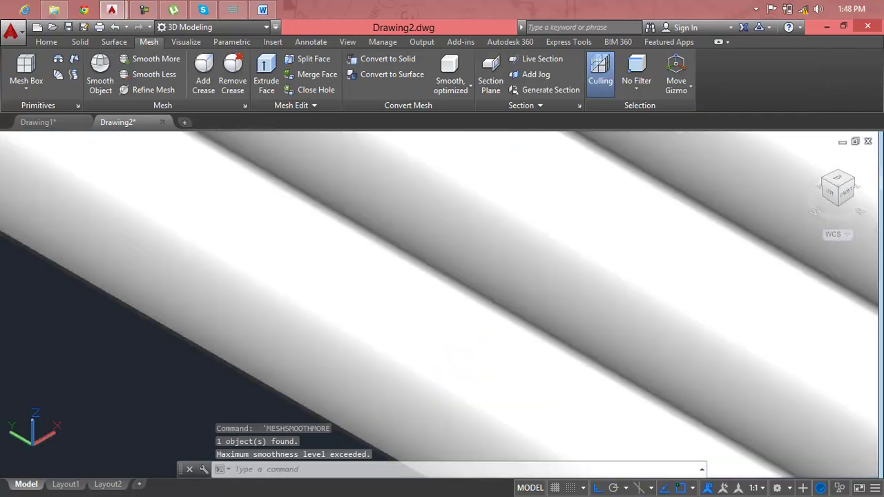
{"action": "scroll", "coordinate": [438, 287], "scroll_direction": "down", "scroll_amount": 2}
{"action": "scroll", "coordinate": [205, 251], "scroll_direction": "down", "scroll_amount": 2}
{"action": "scroll", "coordinate": [311, 238], "scroll_direction": "down", "scroll_amount": 2}
{"action": "scroll", "coordinate": [415, 228], "scroll_direction": "down", "scroll_amount": 1}
{"action": "middle_click_drag", "start_coordinate": [415, 227], "coordinate": [134, 450], "text": "shift"}
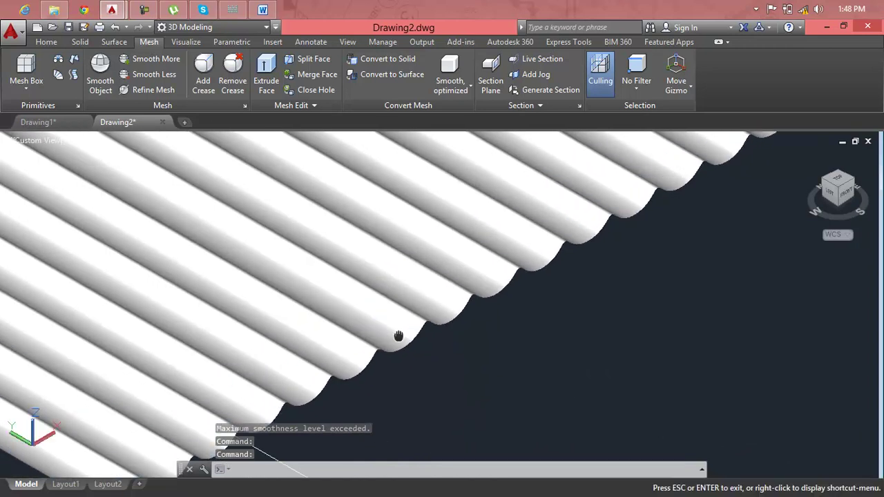
{"action": "mouse_move", "coordinate": [444, 252]}
{"action": "middle_mouse_down"}
{"action": "mouse_move", "coordinate": [380, 437]}
{"action": "mouse_move", "coordinate": [278, 359]}
{"action": "middle_mouse_up"}
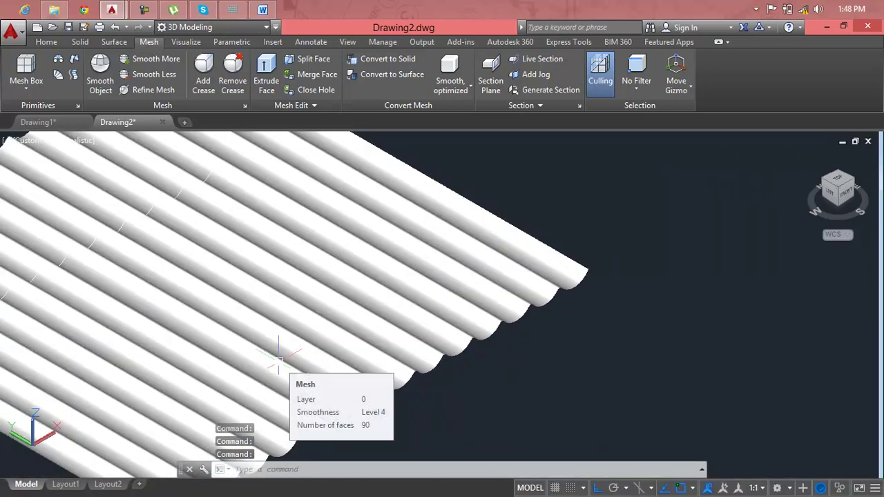
{"action": "key", "text": "Escape"}
{"action": "scroll", "coordinate": [278, 358], "scroll_direction": "down", "scroll_amount": 5}
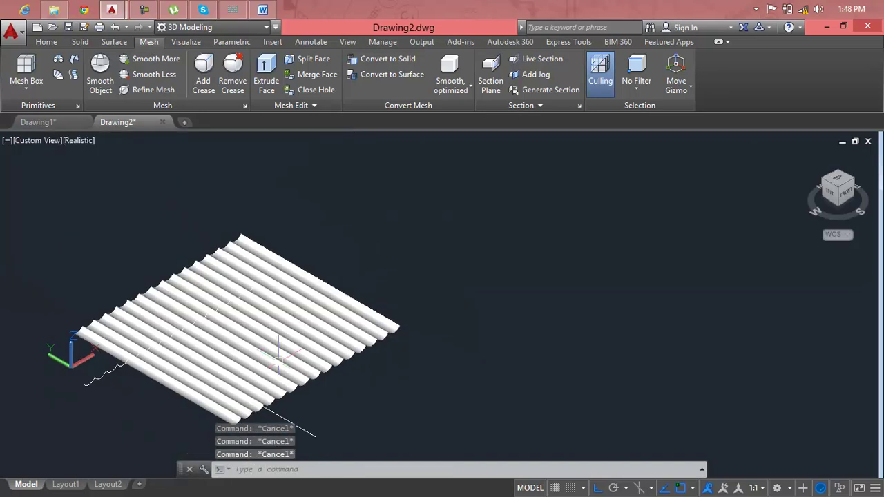
{"action": "middle_click_drag", "start_coordinate": [283, 310], "coordinate": [291, 302]}
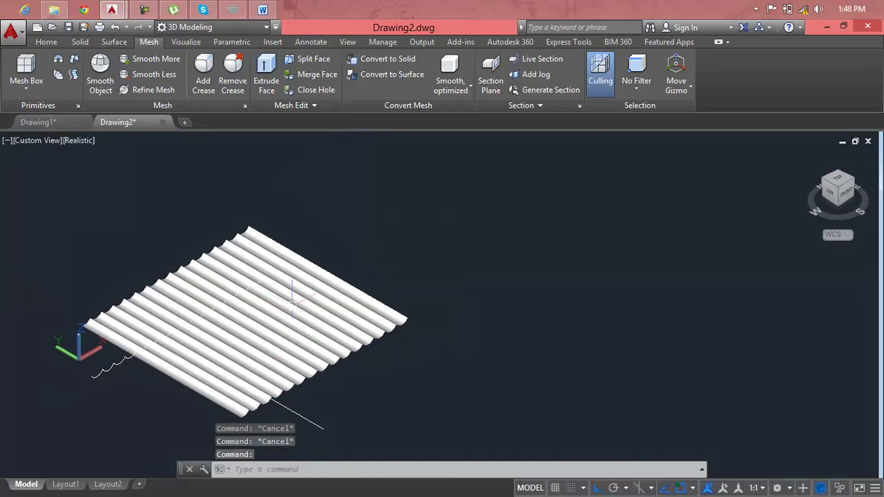
- Try offsetting the corrugated sheet as a parallel surface, then cancel the failed offset
{"action": "left_click", "coordinate": [120, 42]}
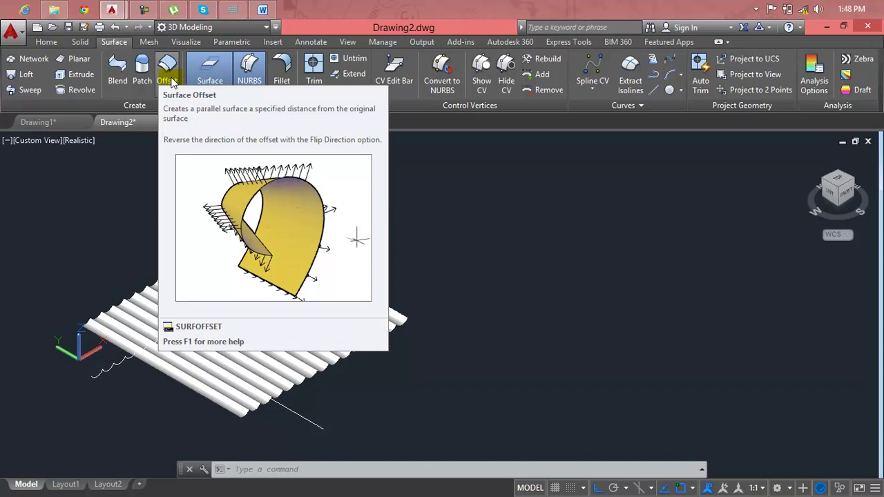
{"action": "left_click", "coordinate": [164, 73]}
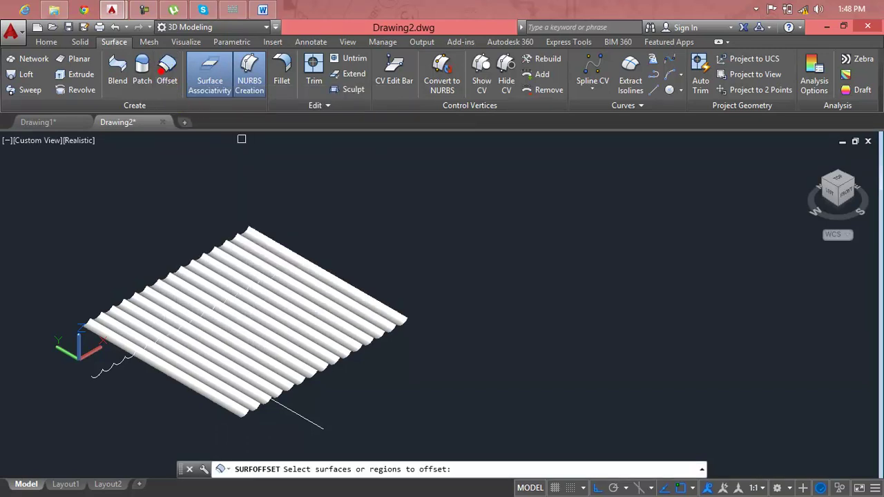
{"action": "scroll", "coordinate": [269, 293], "scroll_direction": "down", "scroll_amount": 2}
{"action": "middle_click_drag", "start_coordinate": [310, 333], "coordinate": [293, 283]}
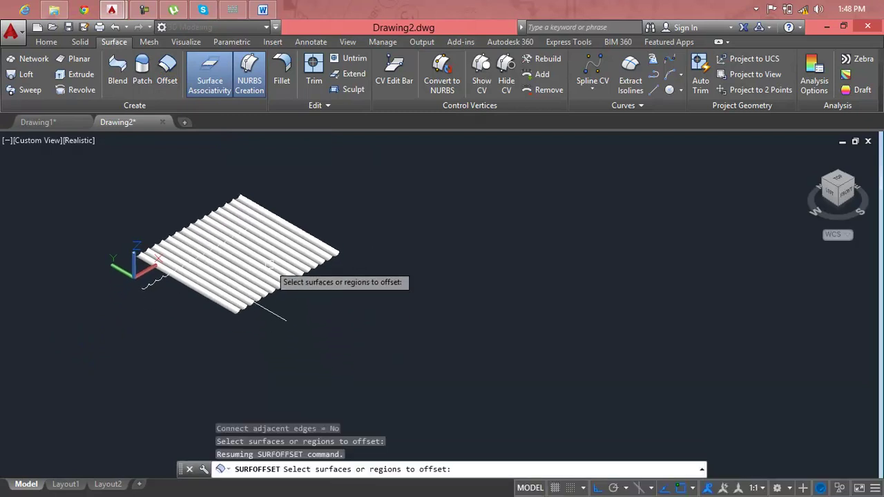
{"action": "scroll", "coordinate": [272, 273], "scroll_direction": "up", "scroll_amount": 5}
{"action": "left_click", "coordinate": [269, 266]}
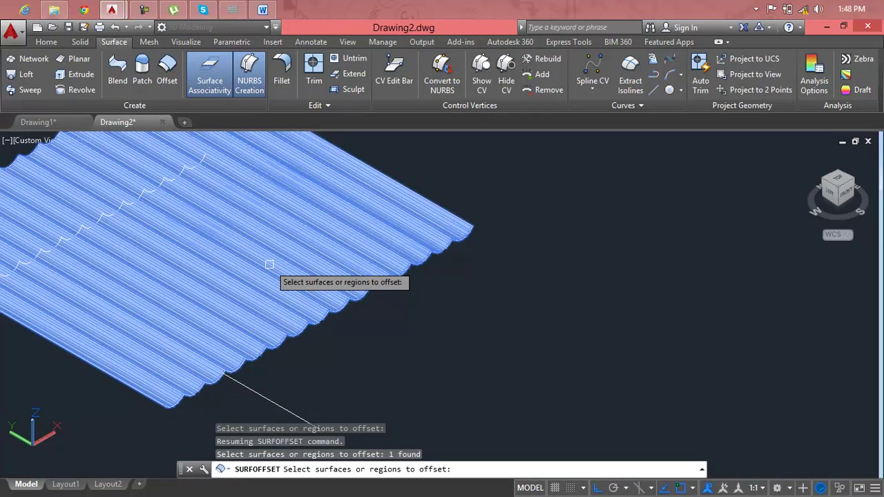
{"action": "key", "text": "Return"}
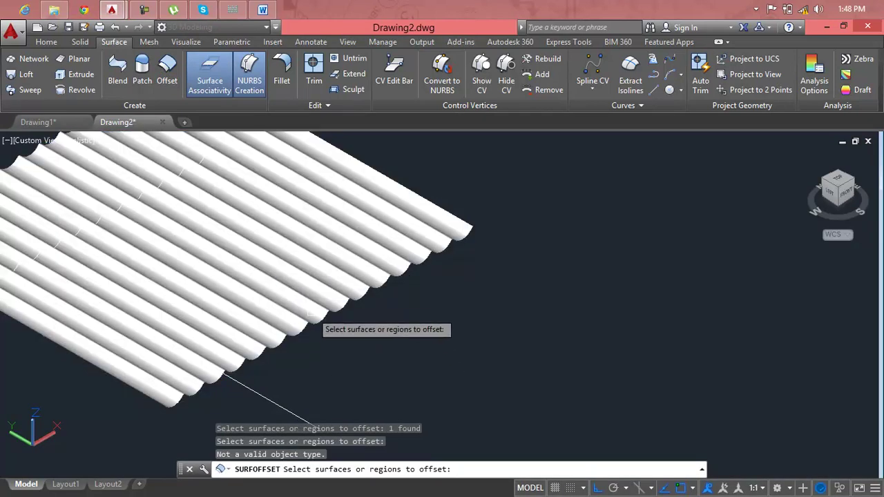
{"action": "scroll", "coordinate": [322, 332], "scroll_direction": "up", "scroll_amount": 3}
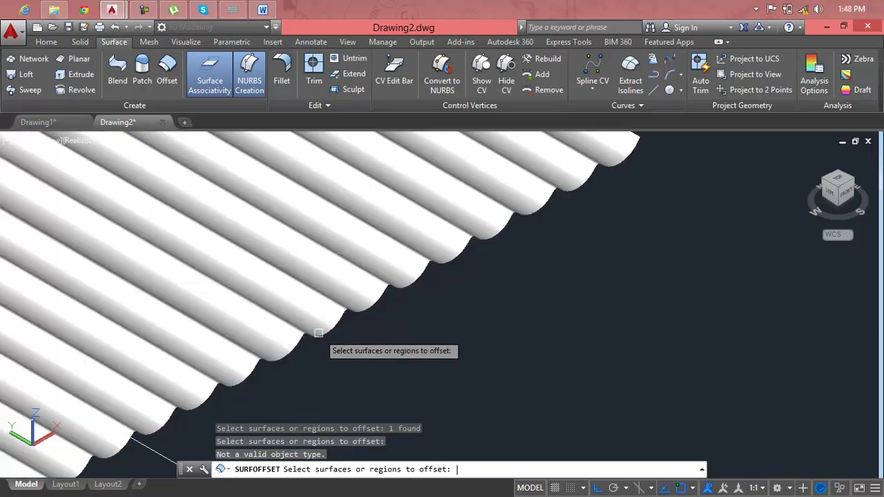
{"action": "key", "text": "Escape"}
{"action": "key", "text": "Escape"}
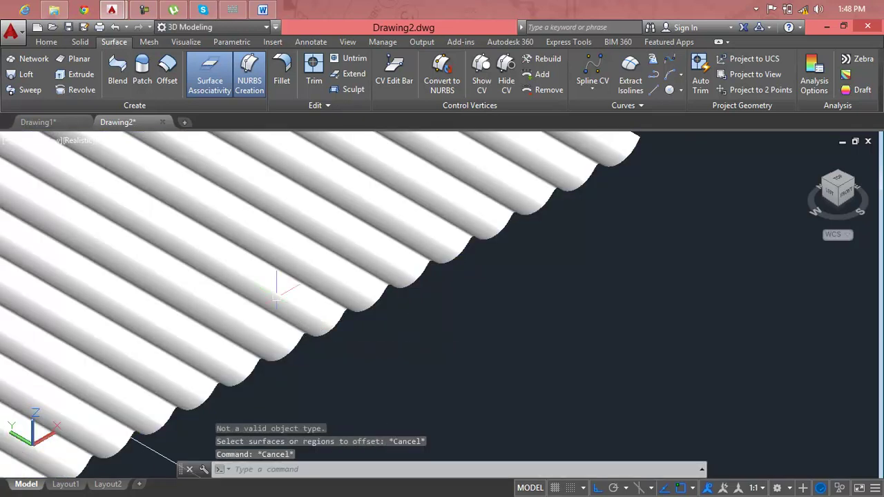
{"action": "key", "text": "Escape"}
{"action": "key", "text": "Escape"}
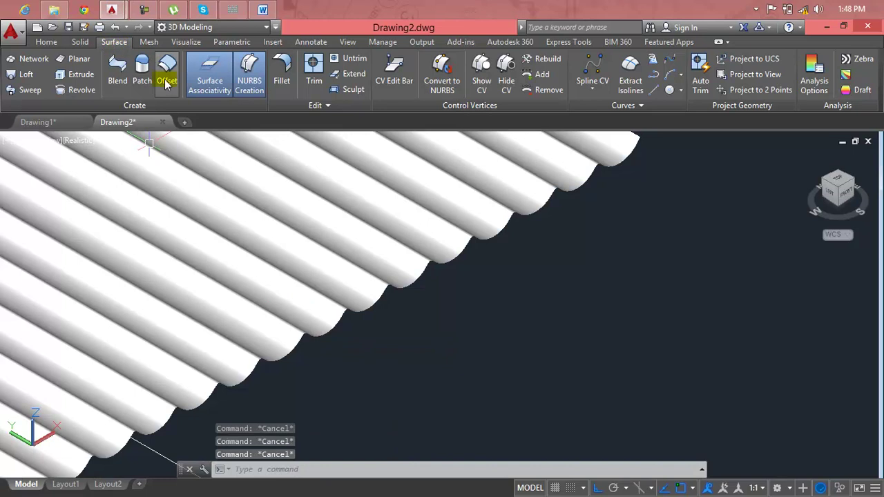
- Select the sheet, reposition the view, then clear the selection and pending command
{"action": "scroll", "coordinate": [188, 143], "scroll_direction": "down", "scroll_amount": 3}
{"action": "left_click", "coordinate": [209, 173]}
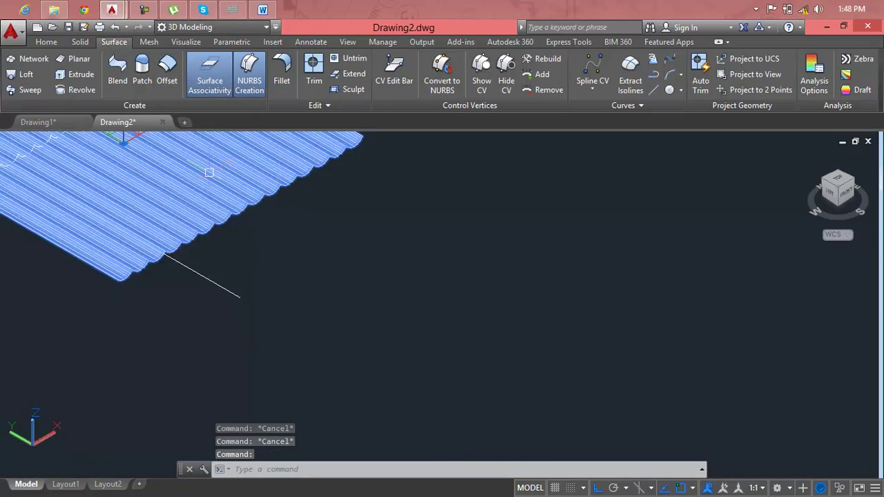
{"action": "scroll", "coordinate": [209, 173], "scroll_direction": "down", "scroll_amount": 1}
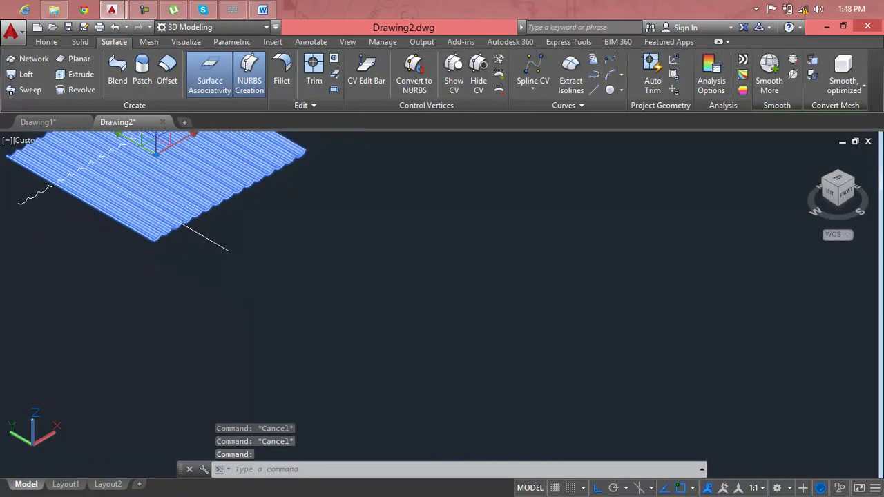
{"action": "middle_click_drag", "start_coordinate": [198, 170], "coordinate": [174, 203]}
{"action": "left_click_drag", "start_coordinate": [174, 202], "coordinate": [183, 225]}
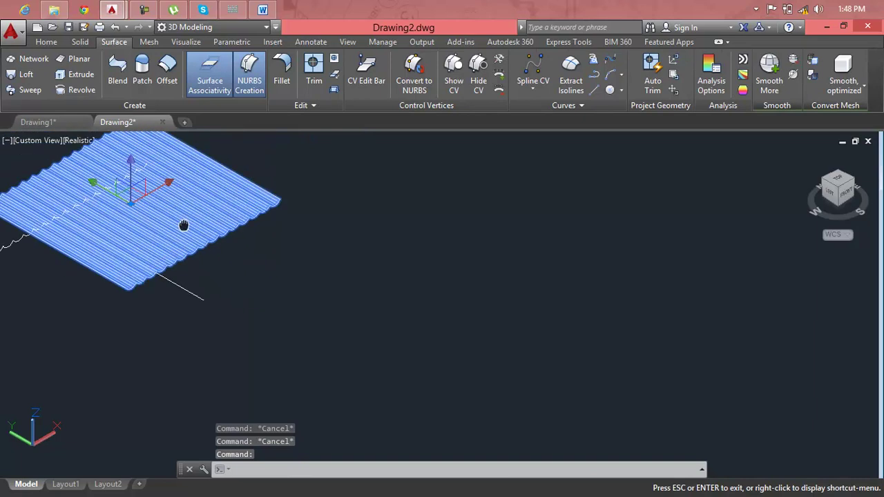
{"action": "key", "text": "Return"}
{"action": "key", "text": "Escape"}
{"action": "key", "text": "Escape"}
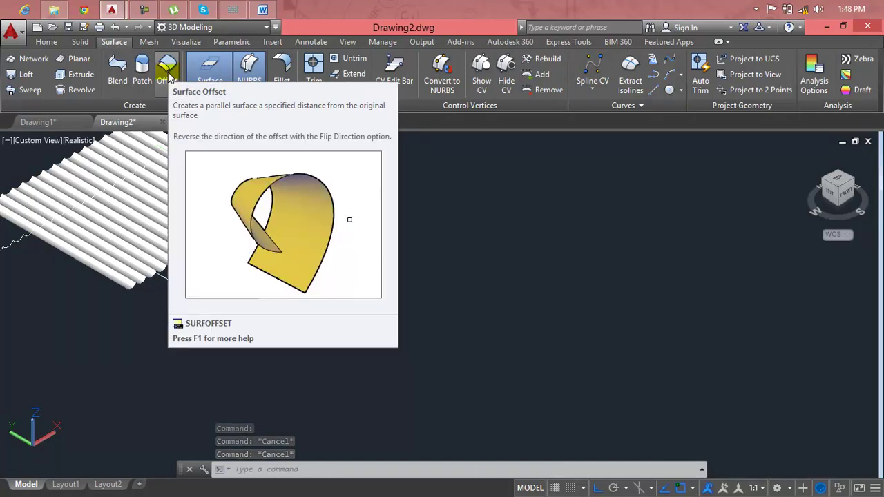
{"action": "key", "text": "Escape"}
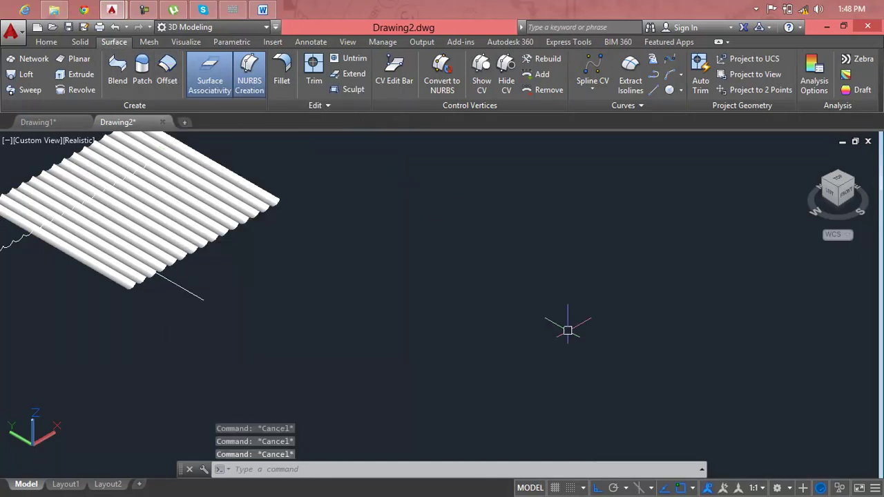
- Draw a three-point arc beside the corrugated sheet and center it in view
{"action": "type", "text": "a"}
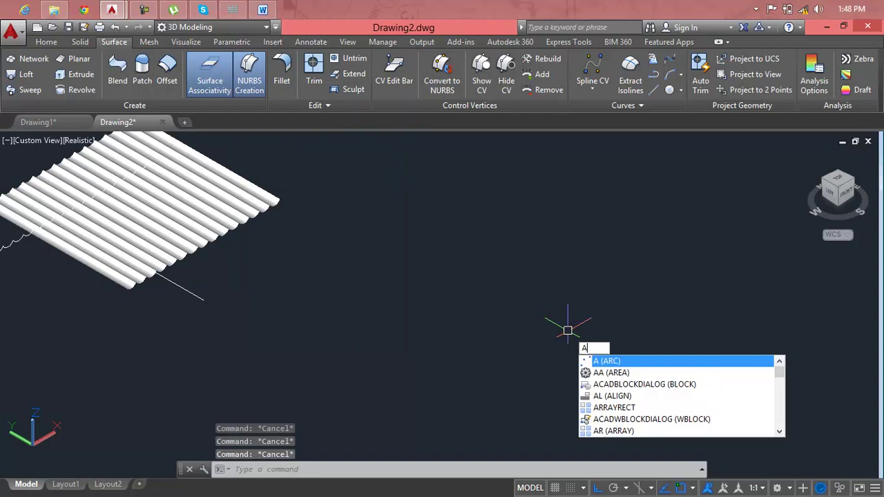
{"action": "key", "text": "Return"}
{"action": "left_click", "coordinate": [464, 320]}
{"action": "left_click", "coordinate": [534, 246]}
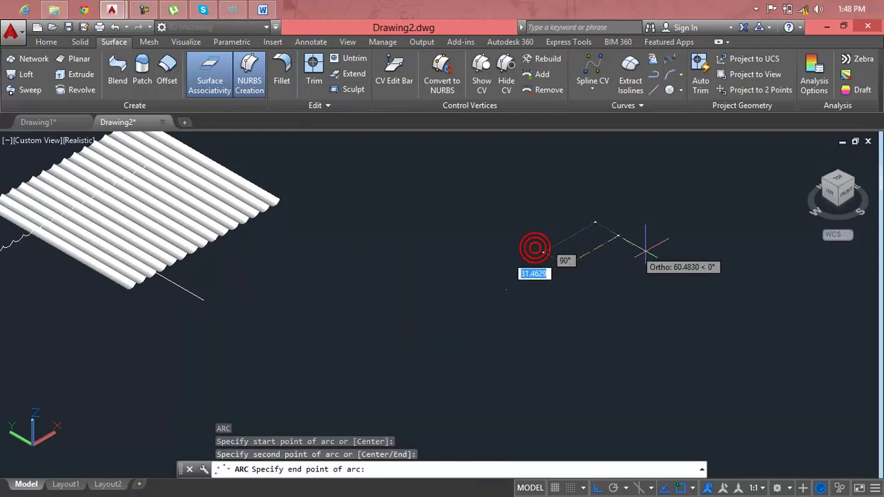
{"action": "left_click", "coordinate": [690, 283]}
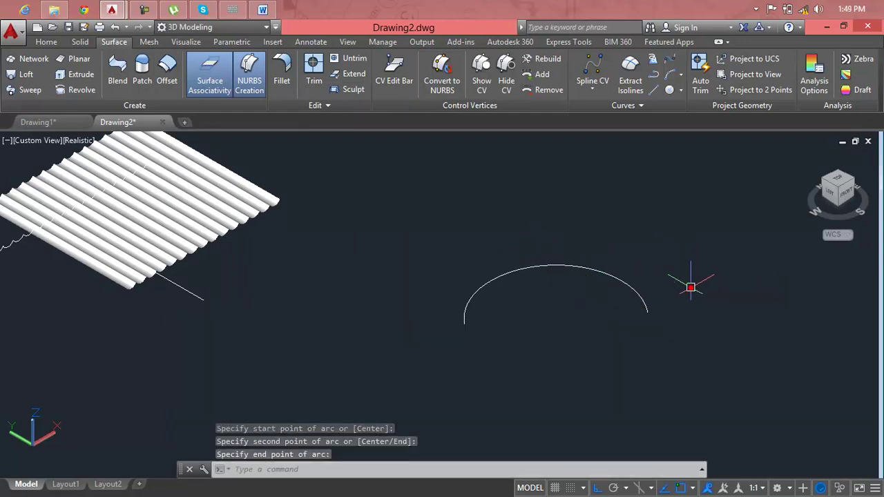
{"action": "key", "text": "Escape"}
{"action": "scroll", "coordinate": [690, 284], "scroll_direction": "down", "scroll_amount": 3}
{"action": "middle_click_drag", "start_coordinate": [658, 292], "coordinate": [523, 245]}
{"action": "key", "text": "Escape"}
{"action": "scroll", "coordinate": [487, 242], "scroll_direction": "up", "scroll_amount": 3}
{"action": "scroll", "coordinate": [486, 242], "scroll_direction": "up", "scroll_amount": 2}
{"action": "middle_click_drag", "start_coordinate": [488, 271], "coordinate": [459, 282]}
{"action": "key", "text": "Escape"}
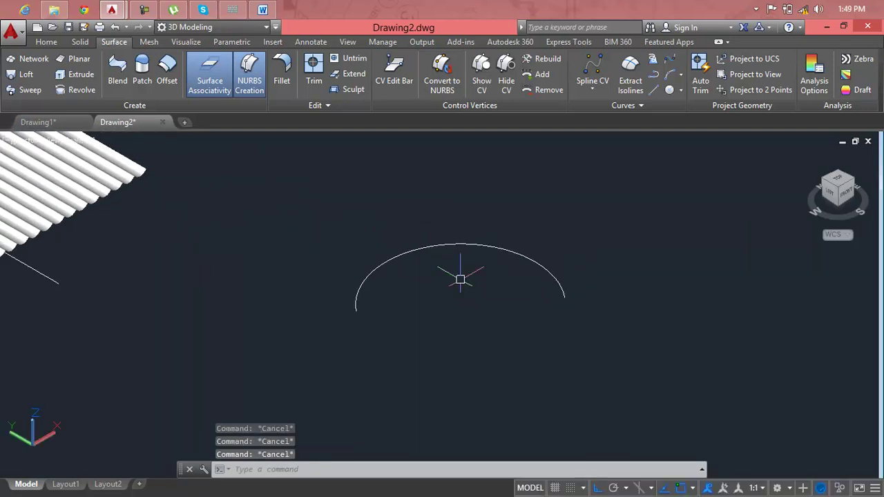
- Rotate the arc 90° with ROTATE3D about a horizontal axis through two picked points
{"action": "type", "text": "RO"}
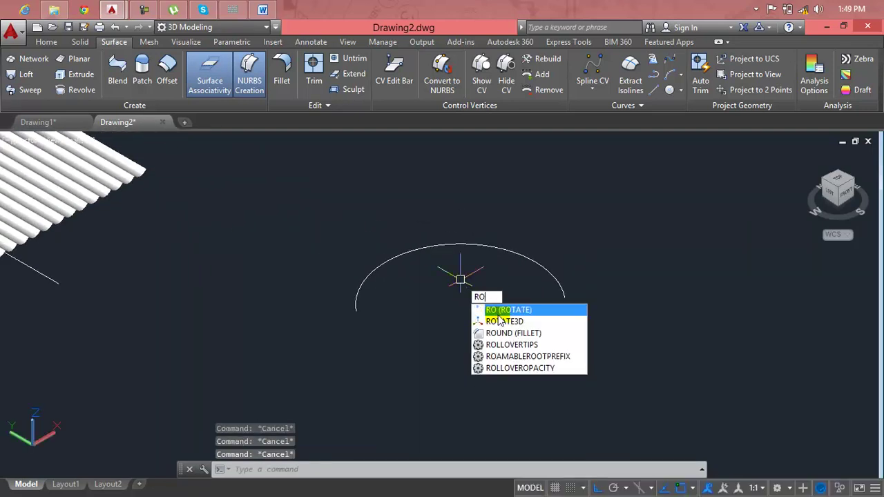
{"action": "left_click", "coordinate": [497, 310]}
{"action": "key", "text": "Escape"}
{"action": "key", "text": "Escape"}
{"action": "key", "text": "Escape"}
{"action": "type", "text": "o"}
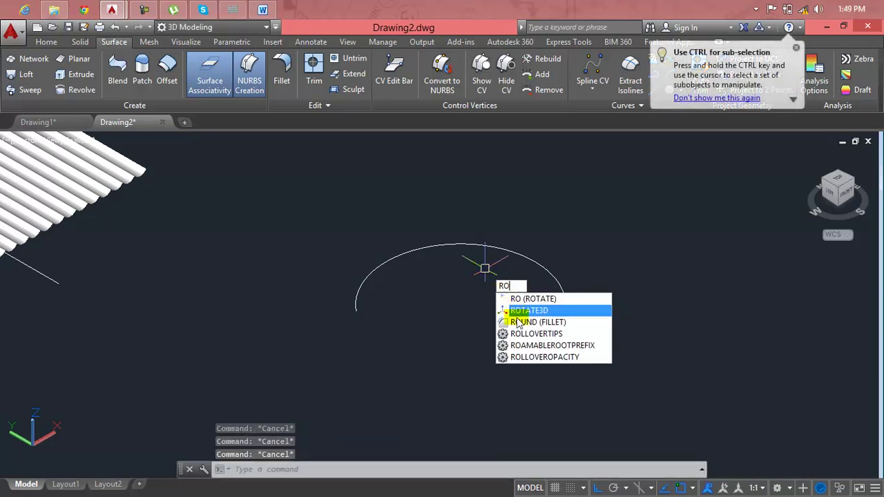
{"action": "left_click", "coordinate": [517, 319]}
{"action": "key", "text": "Escape"}
{"action": "key", "text": "Escape"}
{"action": "key", "text": "Escape"}
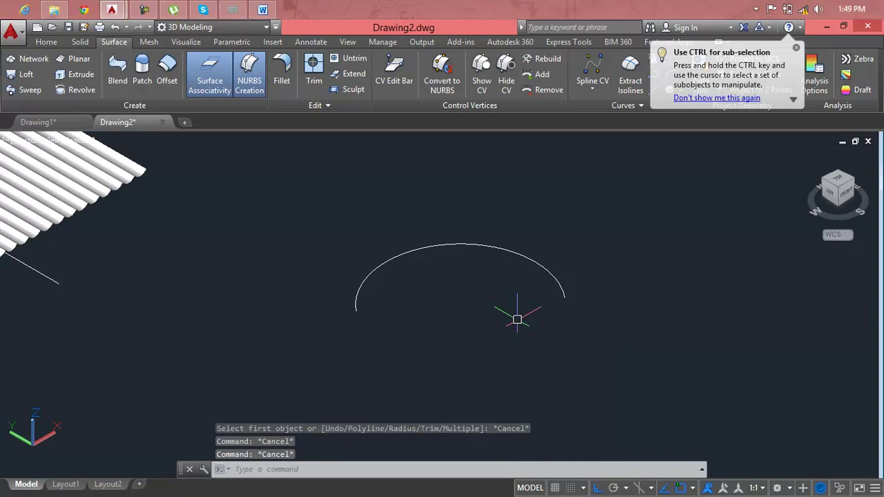
{"action": "type", "text": "o"}
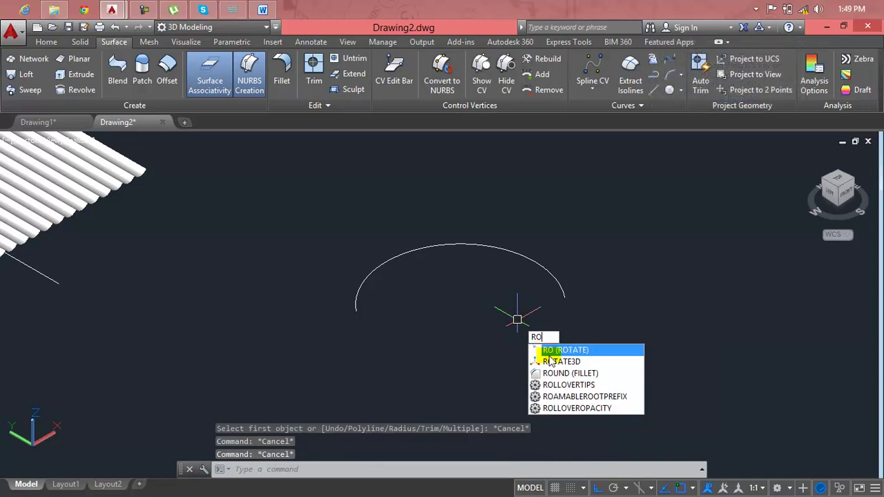
{"action": "left_click", "coordinate": [552, 361]}
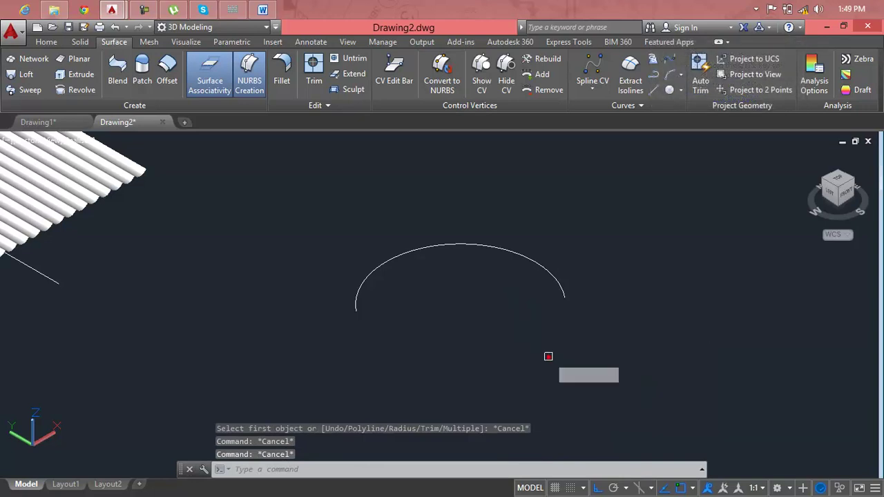
{"action": "left_click", "coordinate": [502, 254]}
{"action": "key", "text": "Return"}
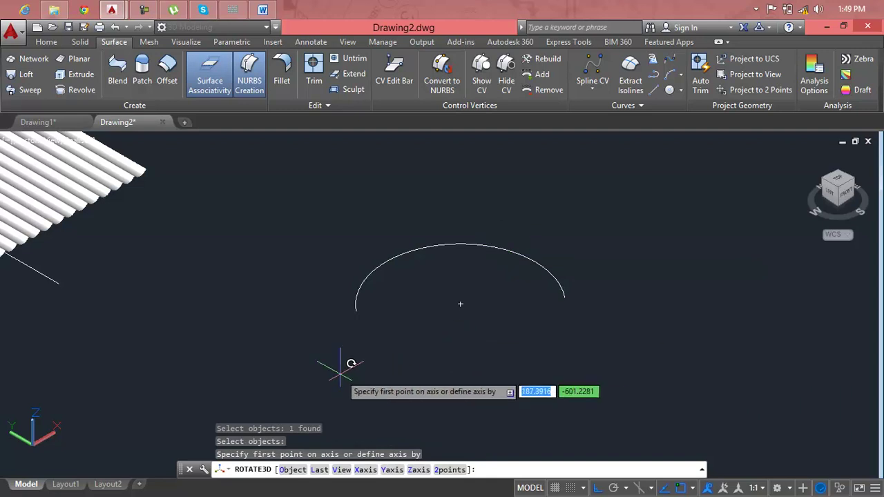
{"action": "left_click", "coordinate": [339, 371]}
{"action": "left_click", "coordinate": [700, 279]}
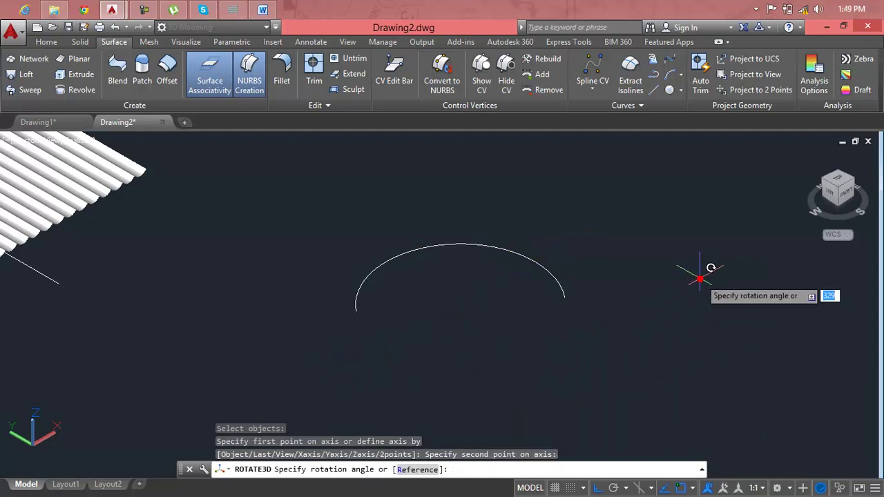
{"action": "type", "text": "90"}
{"action": "key", "text": "Return"}
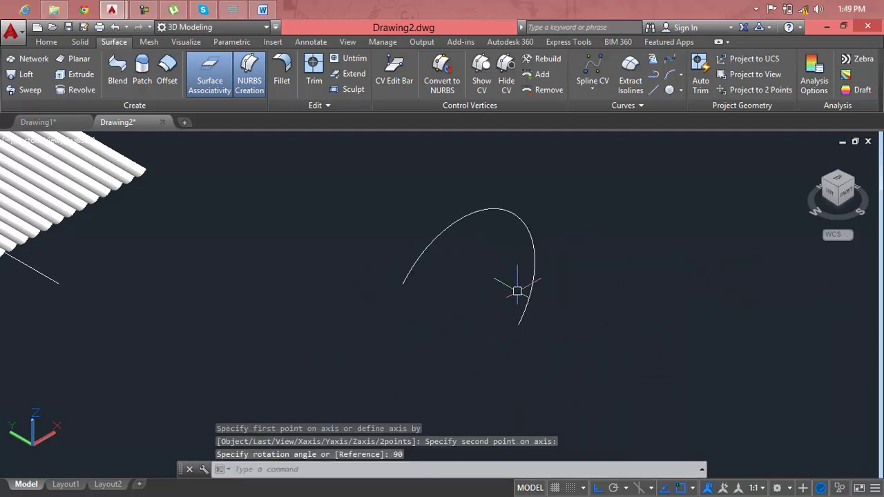
{"action": "scroll", "coordinate": [497, 294], "scroll_direction": "down", "scroll_amount": 2}
{"action": "scroll", "coordinate": [475, 288], "scroll_direction": "down", "scroll_amount": 1}
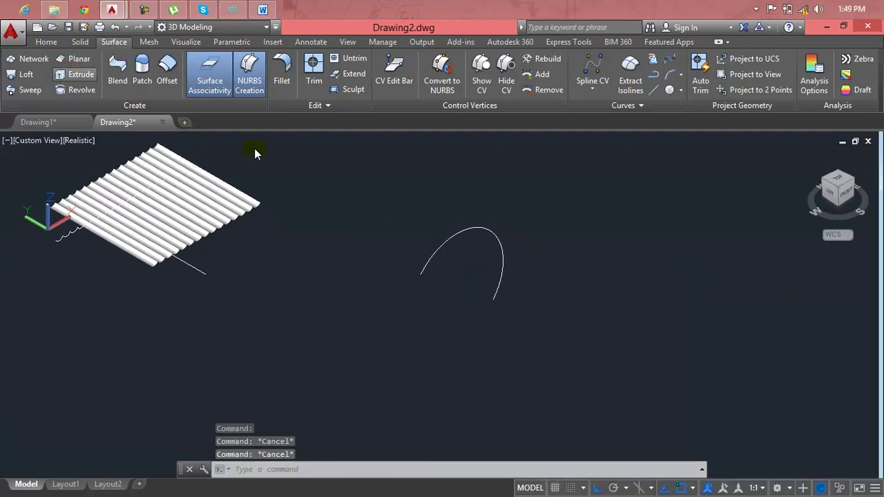
- Extrude the upright arc into an arch-shaped vault surface
{"action": "left_click", "coordinate": [440, 245]}
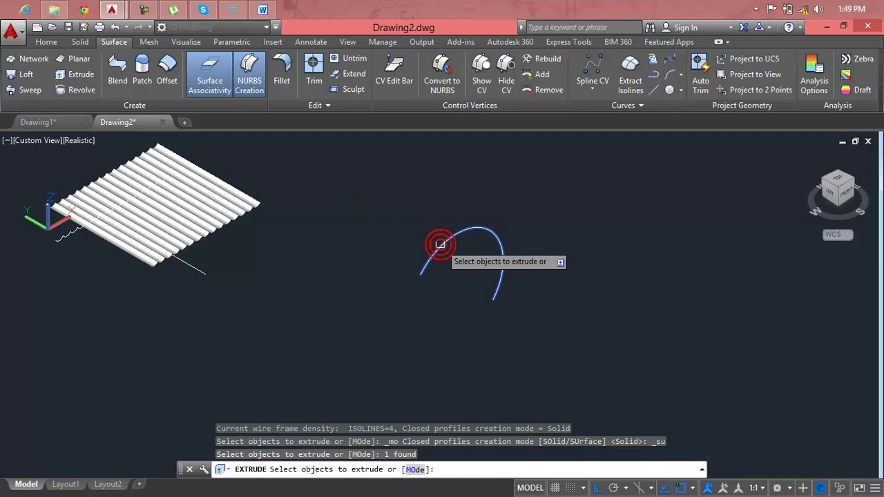
{"action": "key", "text": "Return"}
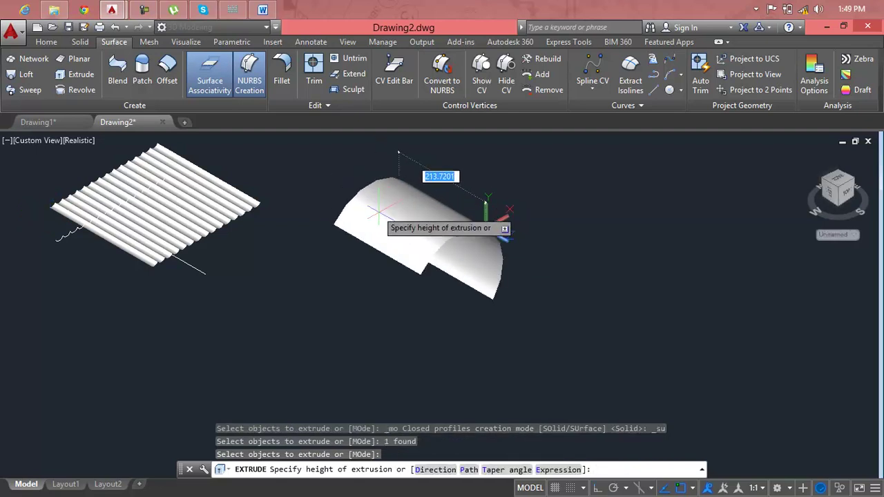
{"action": "left_click", "coordinate": [379, 211]}
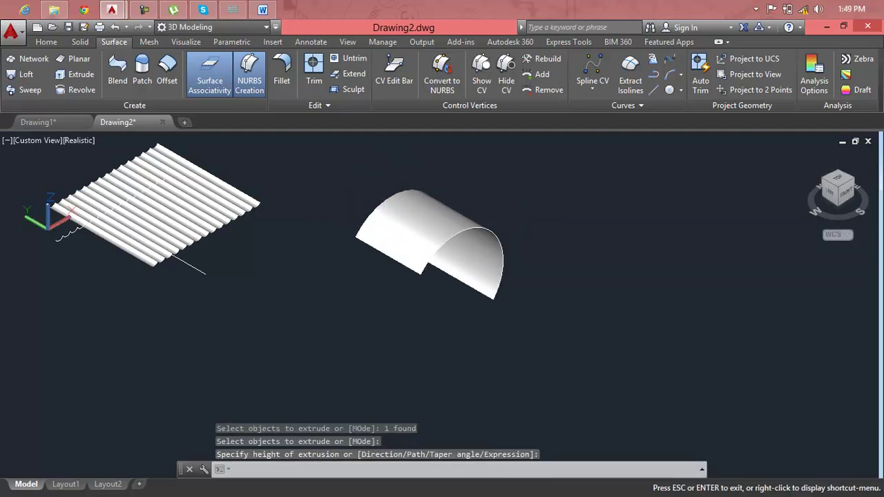
{"action": "middle_click_drag", "start_coordinate": [408, 228], "coordinate": [359, 243]}
{"action": "key", "text": "Escape"}
{"action": "key", "text": "Escape"}
{"action": "key", "text": "Escape"}
- Offset the arch surface by 5 to create a parallel copy
{"action": "left_click", "coordinate": [168, 69]}
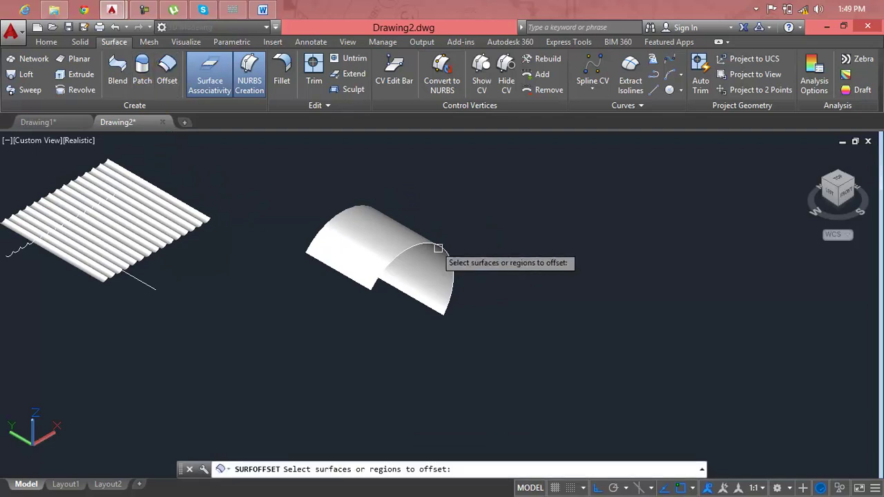
{"action": "left_click", "coordinate": [351, 238]}
{"action": "key", "text": "Return"}
{"action": "type", "text": "5"}
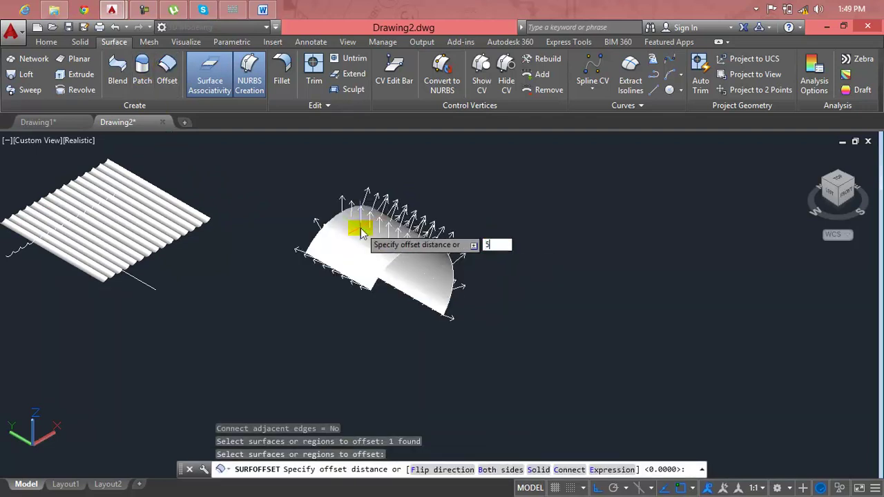
{"action": "key", "text": "Return"}
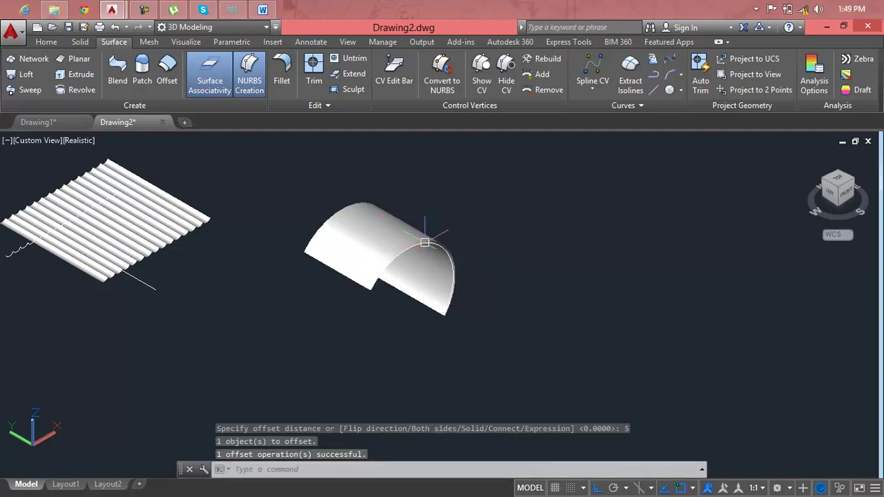
- Select the inner and outer arch surfaces in turn, ending on the outer one
{"action": "scroll", "coordinate": [425, 242], "scroll_direction": "up", "scroll_amount": 3}
{"action": "scroll", "coordinate": [426, 242], "scroll_direction": "up", "scroll_amount": 2}
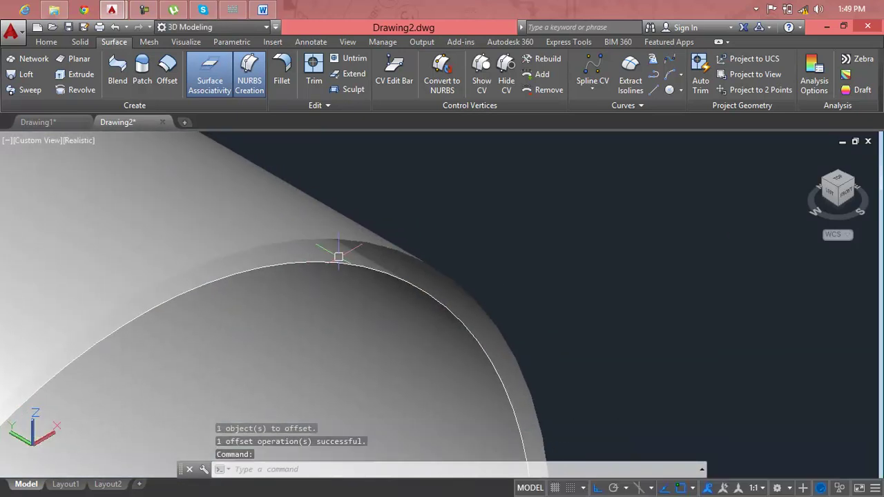
{"action": "left_click", "coordinate": [342, 235]}
{"action": "scroll", "coordinate": [342, 236], "scroll_direction": "down", "scroll_amount": 1}
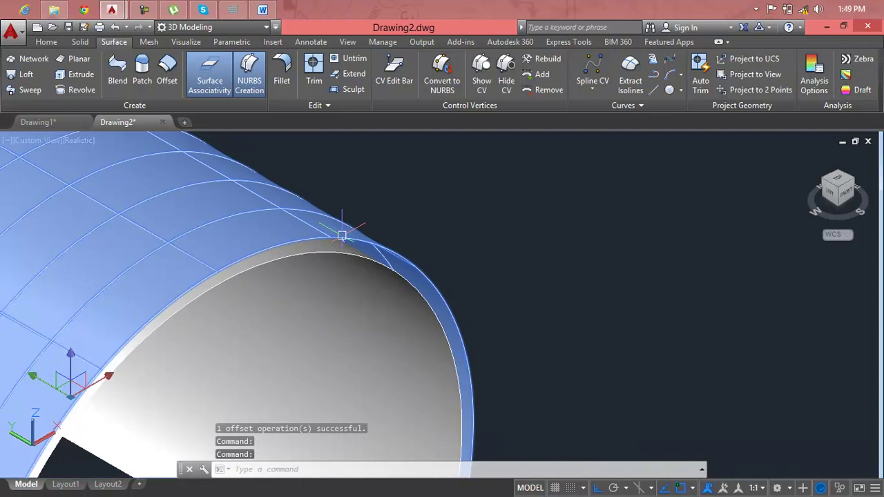
{"action": "left_click", "coordinate": [341, 245]}
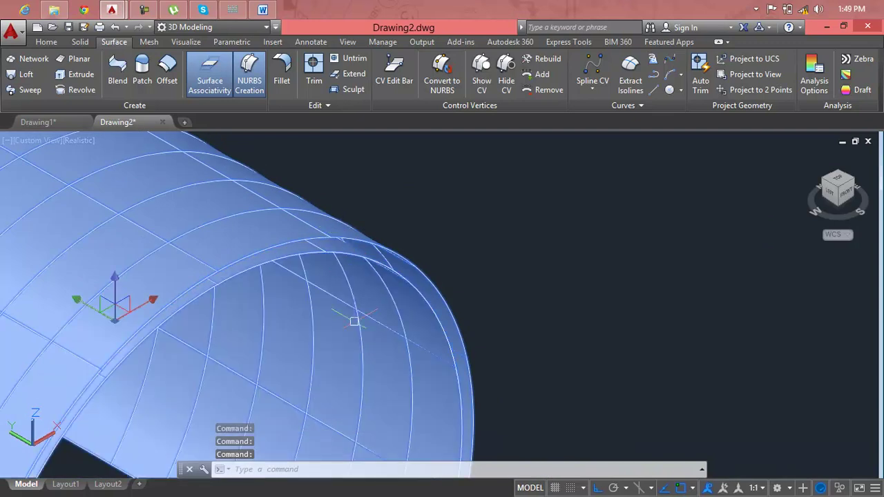
{"action": "key", "text": "Escape"}
{"action": "key", "text": "Escape"}
{"action": "key", "text": "Escape"}
{"action": "scroll", "coordinate": [353, 321], "scroll_direction": "down", "scroll_amount": 5}
{"action": "left_click", "coordinate": [353, 321]}
{"action": "key", "text": "Escape"}
{"action": "left_click", "coordinate": [286, 299]}
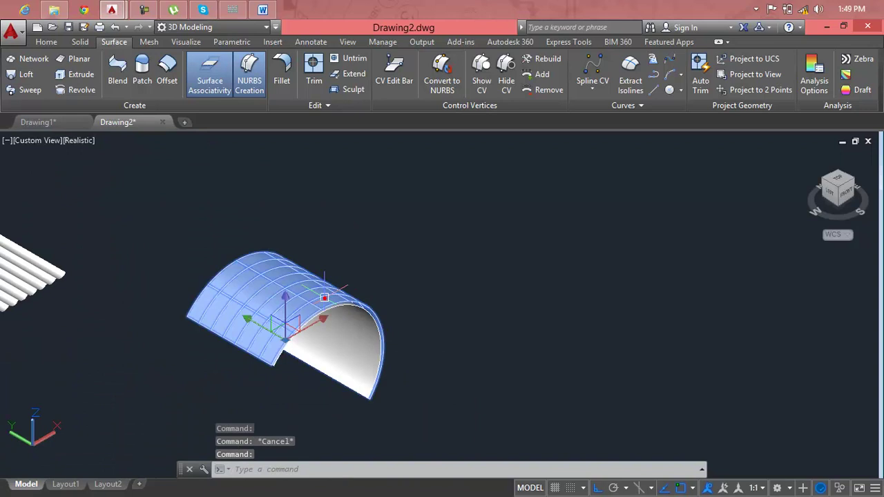
- Erase both the original and offset arch surfaces
{"action": "left_click", "coordinate": [286, 300]}
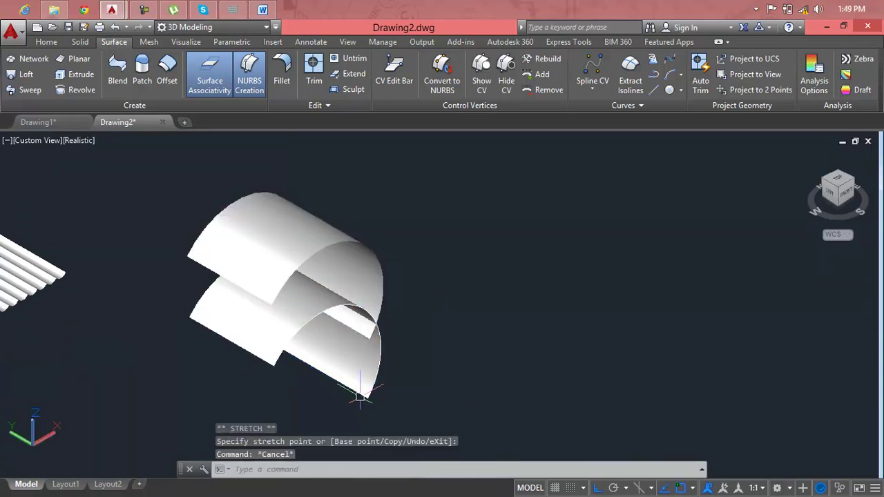
{"action": "key", "text": "Delete"}
{"action": "key", "text": "ctrl+z"}
{"action": "key", "text": "Delete"}
- Erase the corrugated sheet and the arc with a crossing window around everything
{"action": "scroll", "coordinate": [332, 317], "scroll_direction": "down", "scroll_amount": 3}
{"action": "scroll", "coordinate": [304, 321], "scroll_direction": "down", "scroll_amount": 2}
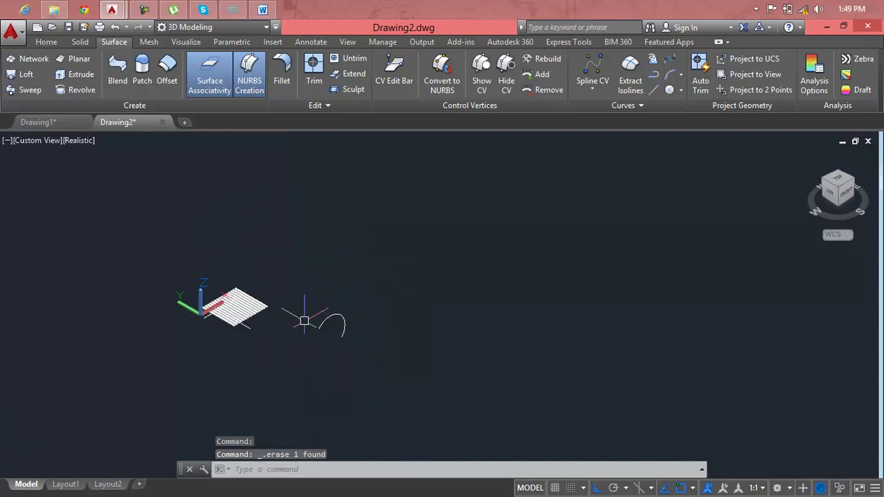
{"action": "left_click", "coordinate": [259, 317]}
{"action": "scroll", "coordinate": [259, 317], "scroll_direction": "up", "scroll_amount": 1}
{"action": "key", "text": "Escape"}
{"action": "key", "text": "Escape"}
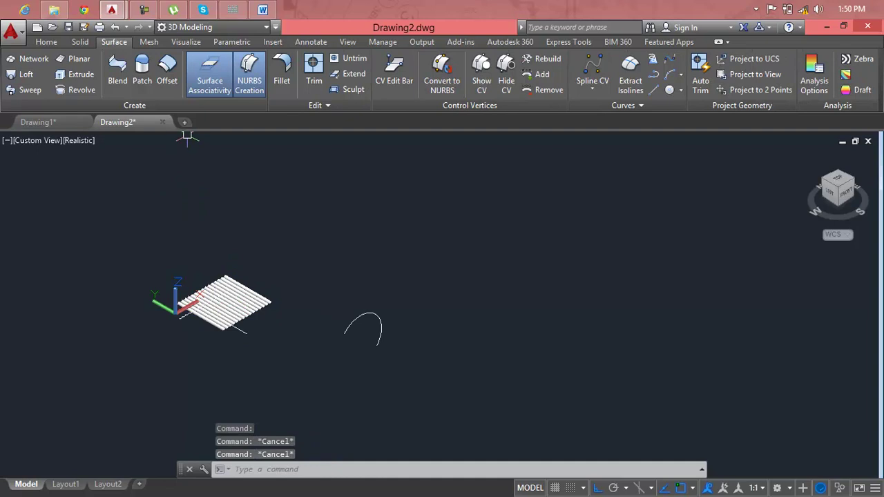
{"action": "left_click", "coordinate": [152, 43]}
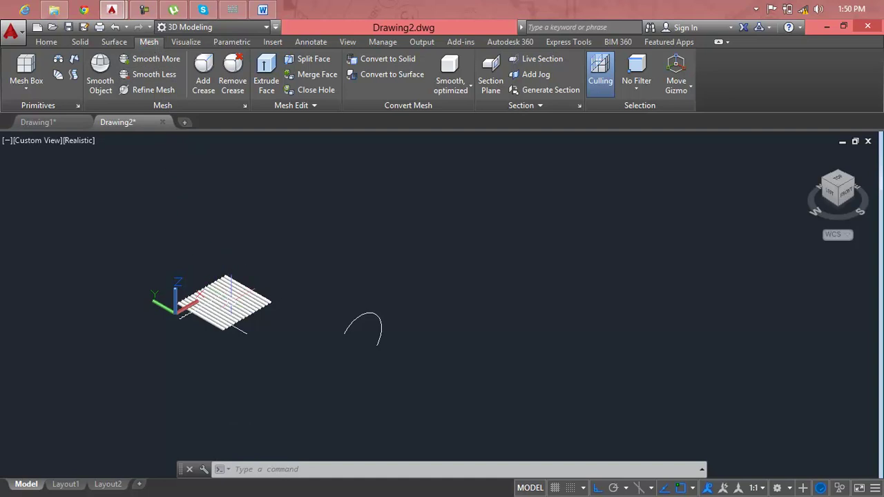
{"action": "left_click", "coordinate": [404, 293]}
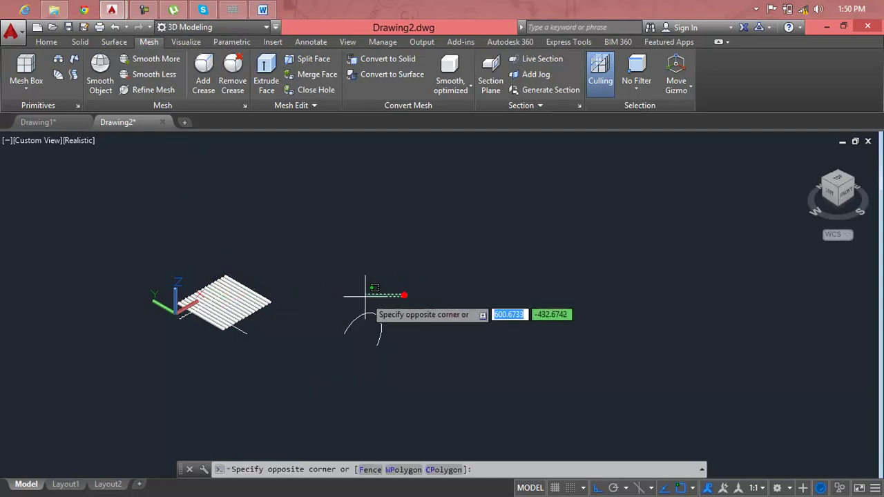
{"action": "left_click", "coordinate": [177, 339]}
{"action": "key", "text": "Delete"}
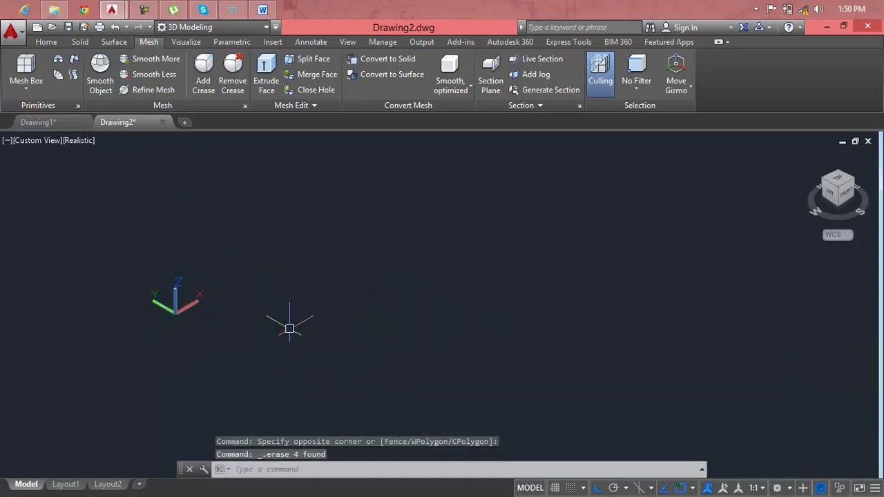